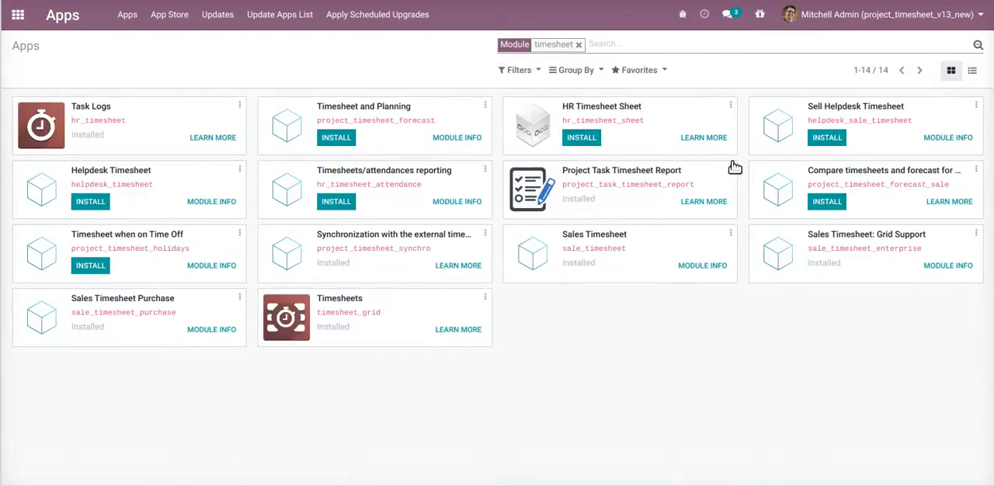
Open the Project Task Timesheet Report module and review its description, key features, and sample PDF and Excel reports
left_click(730, 168)
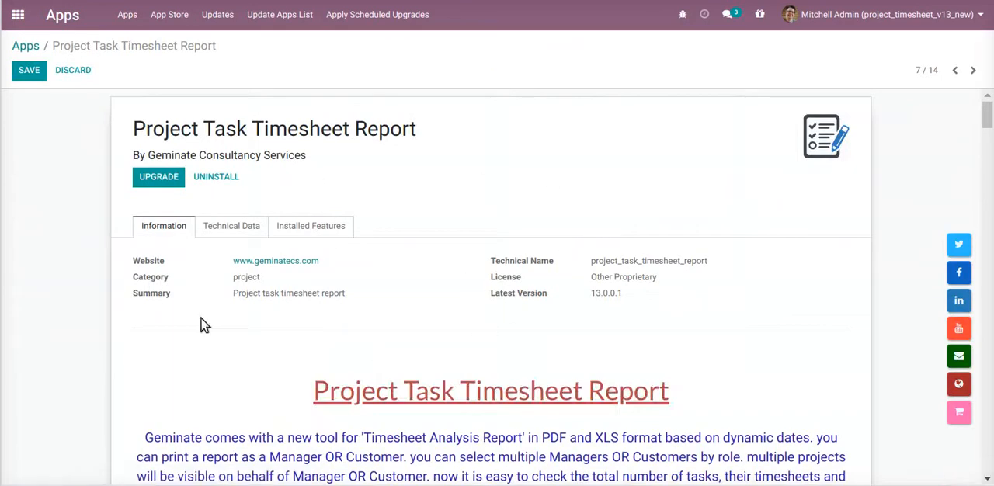
scroll(477, 378, "down", 5)
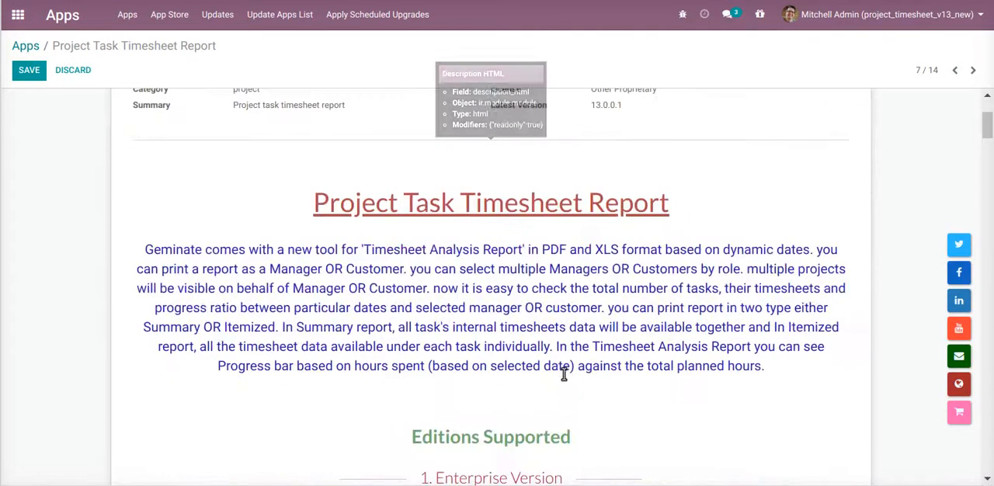
scroll(553, 380, "down", 3)
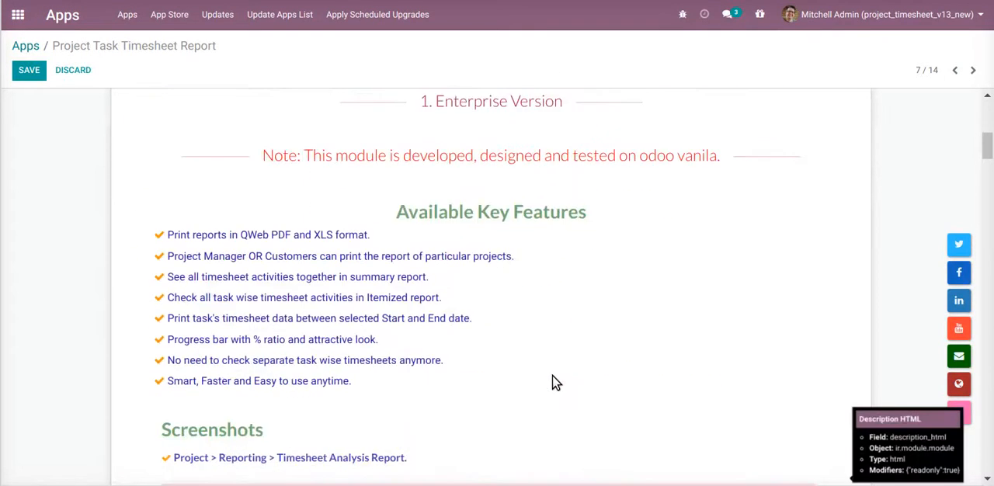
scroll(554, 382, "down", 2)
scroll(554, 380, "down", 8)
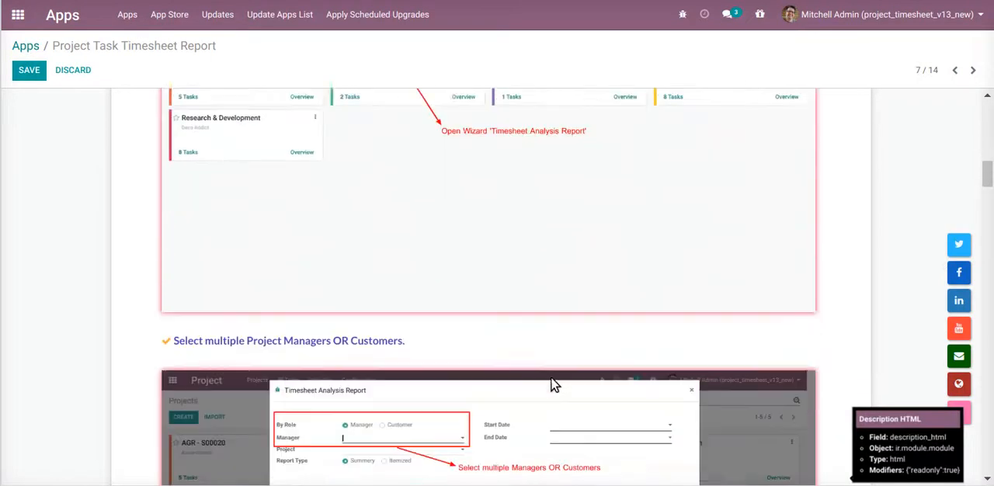
scroll(551, 381, "down", 2)
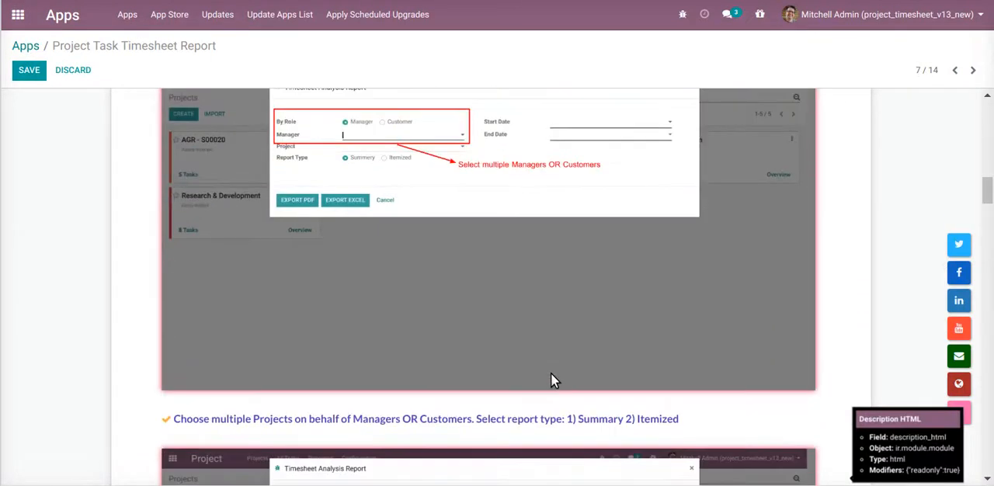
scroll(553, 381, "down", 3)
scroll(553, 379, "down", 4)
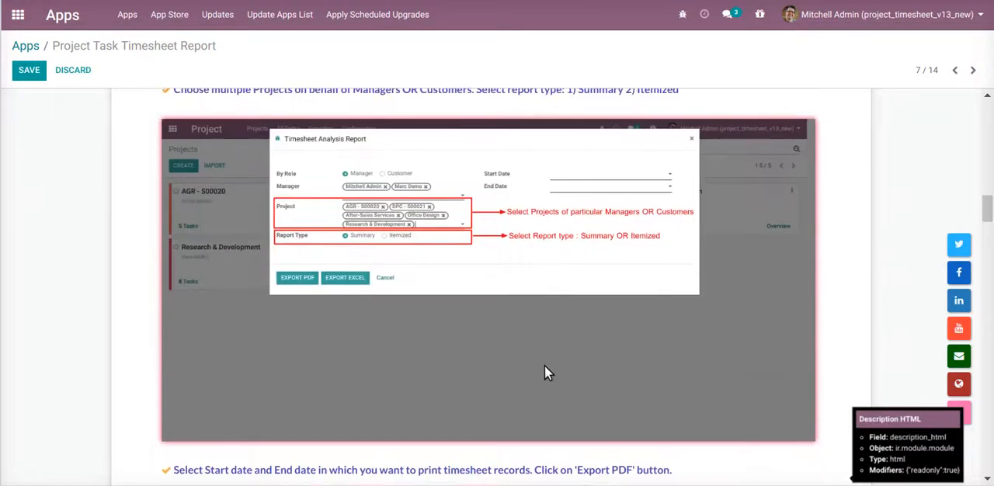
scroll(543, 371, "down", 4)
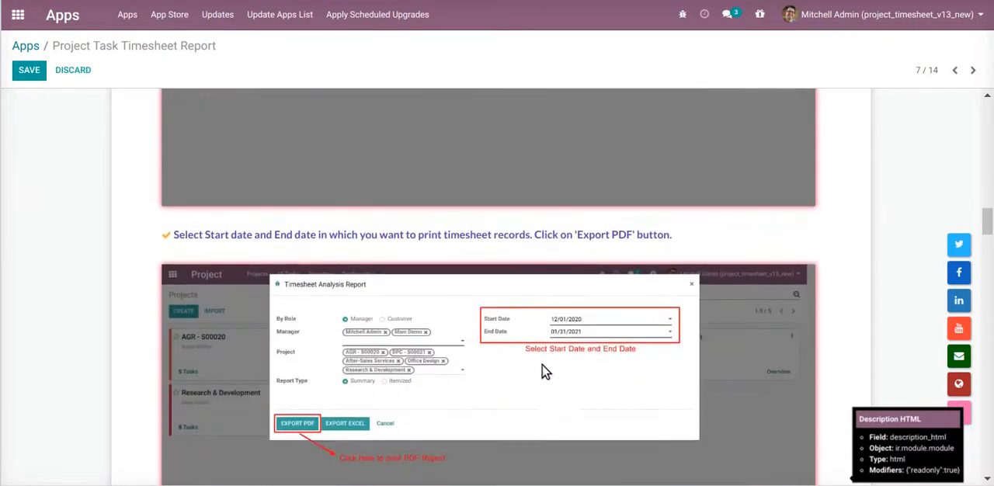
scroll(543, 322, "down", 2)
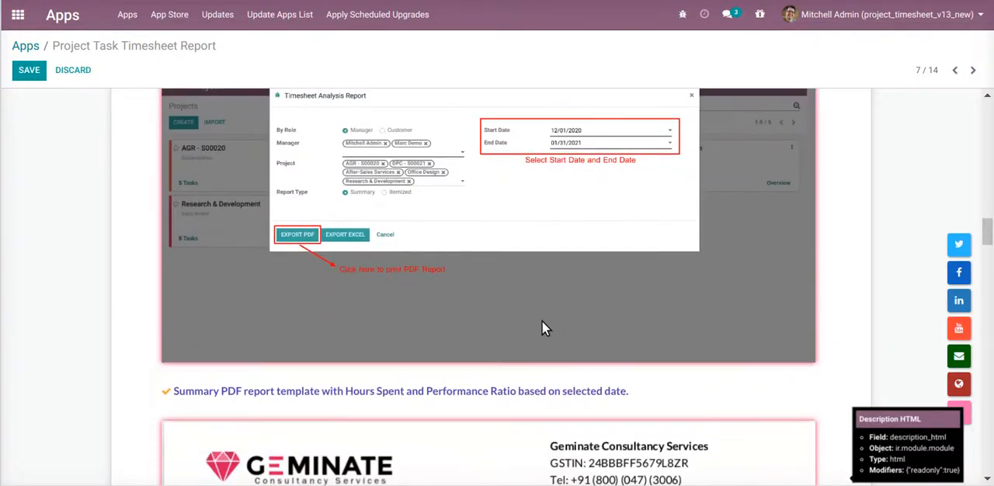
scroll(542, 326, "down", 2)
scroll(543, 322, "down", 7)
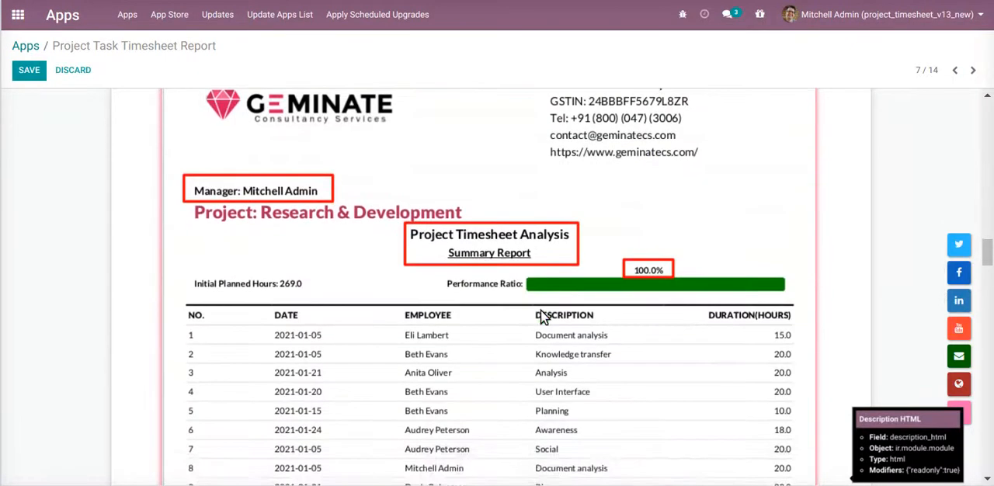
scroll(543, 311, "down", 5)
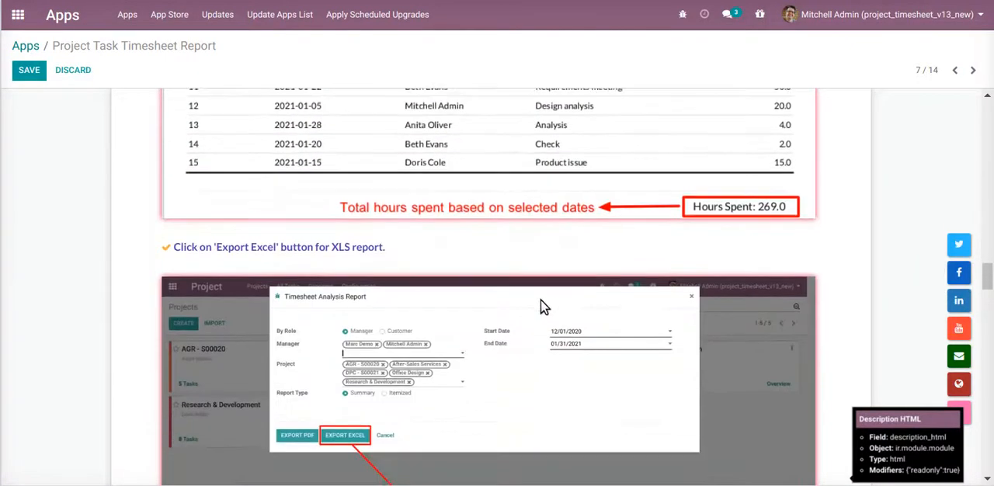
scroll(544, 305, "down", 7)
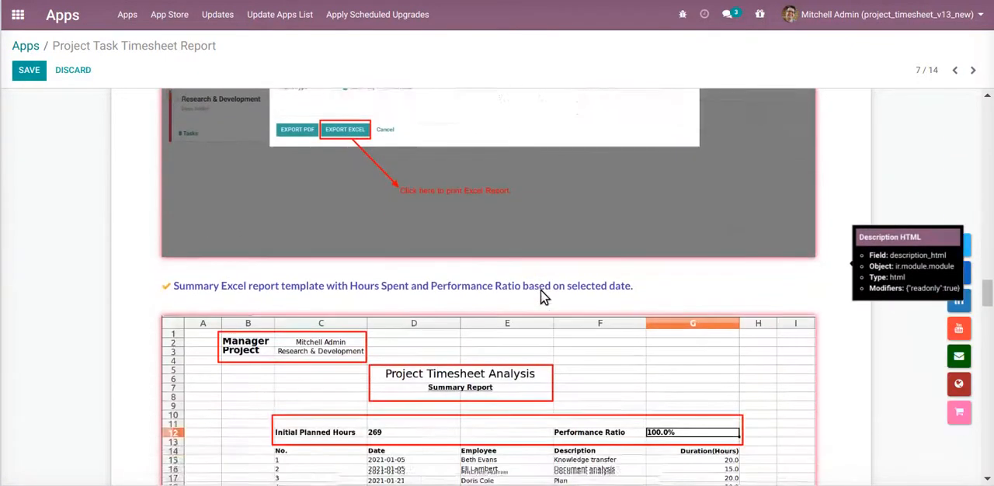
scroll(543, 294, "down", 5)
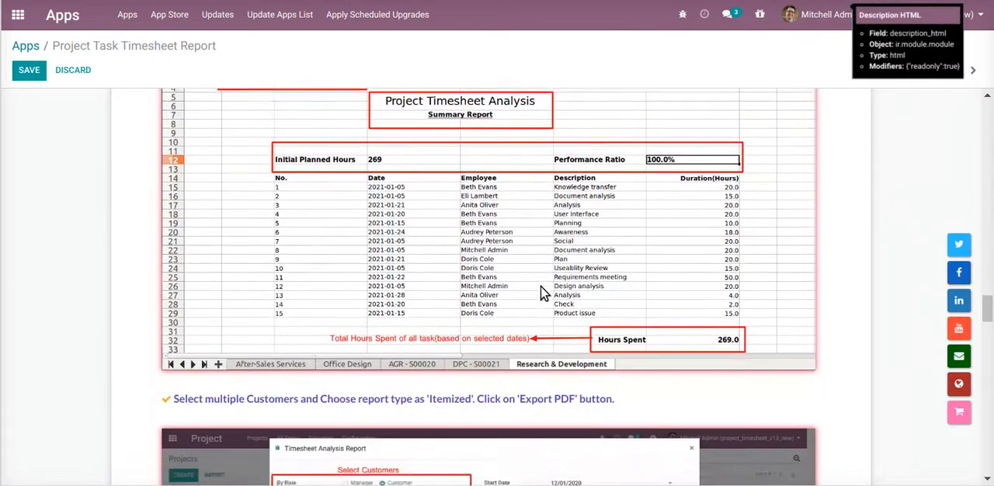
scroll(542, 294, "down", 8)
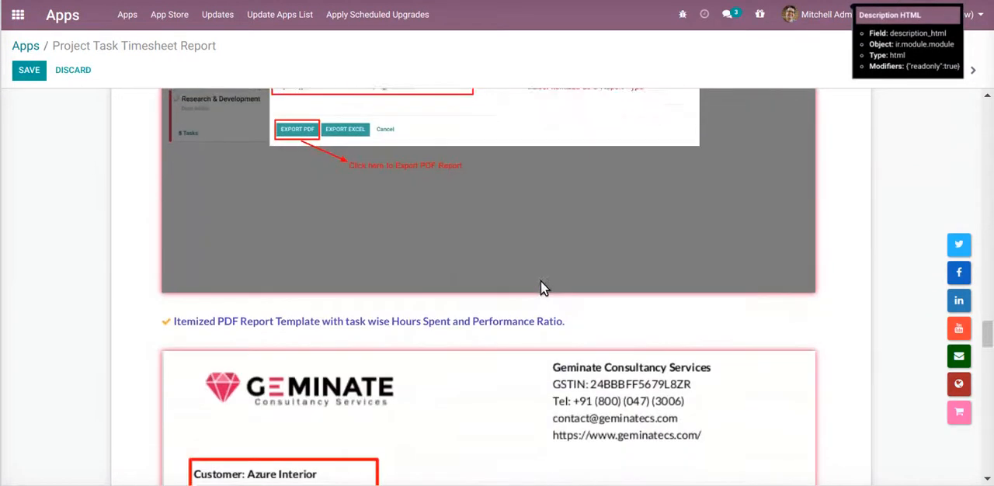
scroll(544, 288, "down", 5)
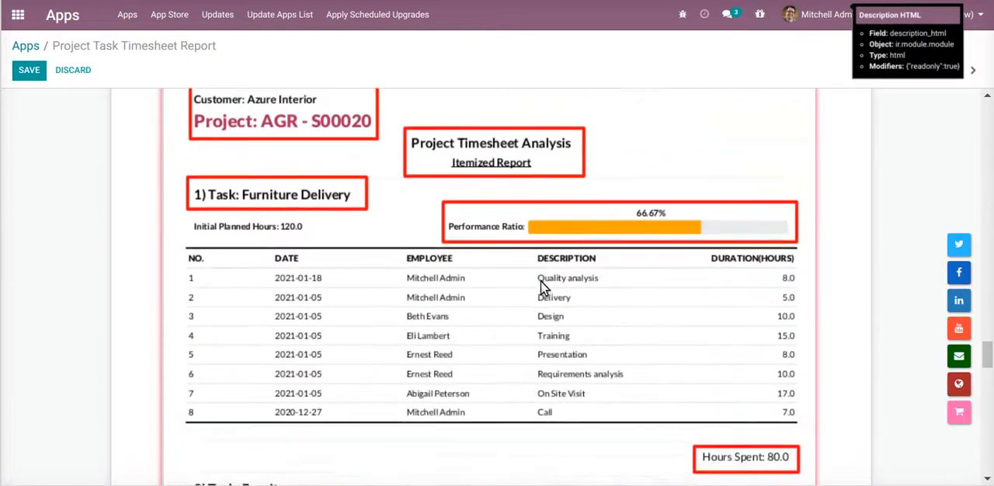
scroll(543, 286, "down", 8)
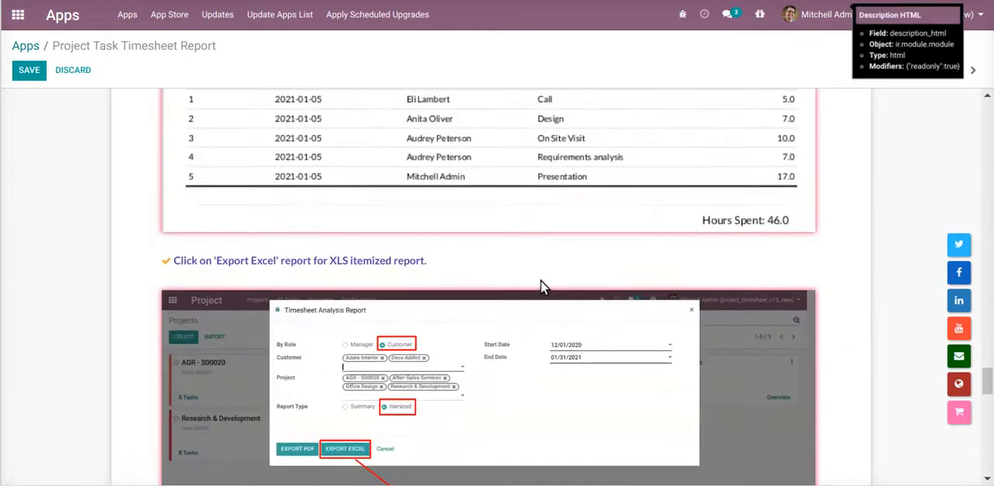
scroll(543, 283, "down", 7)
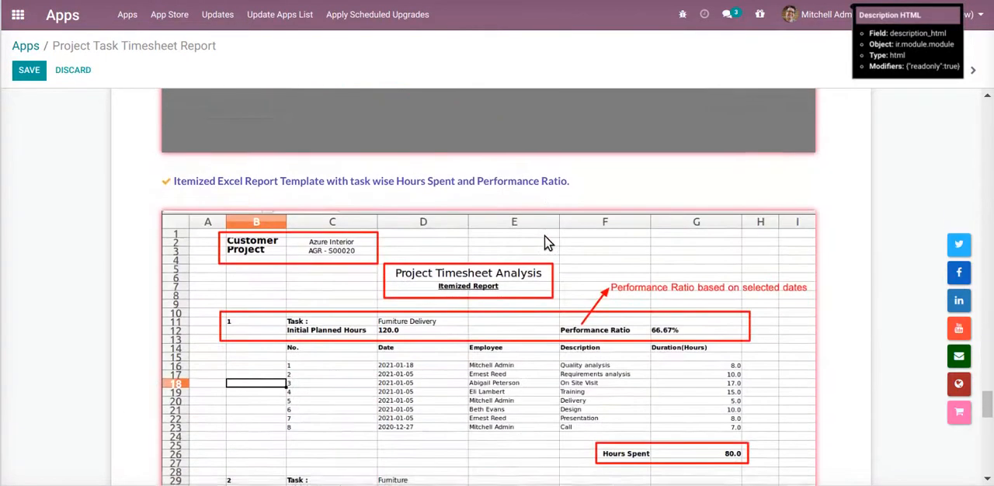
scroll(545, 239, "down", 8)
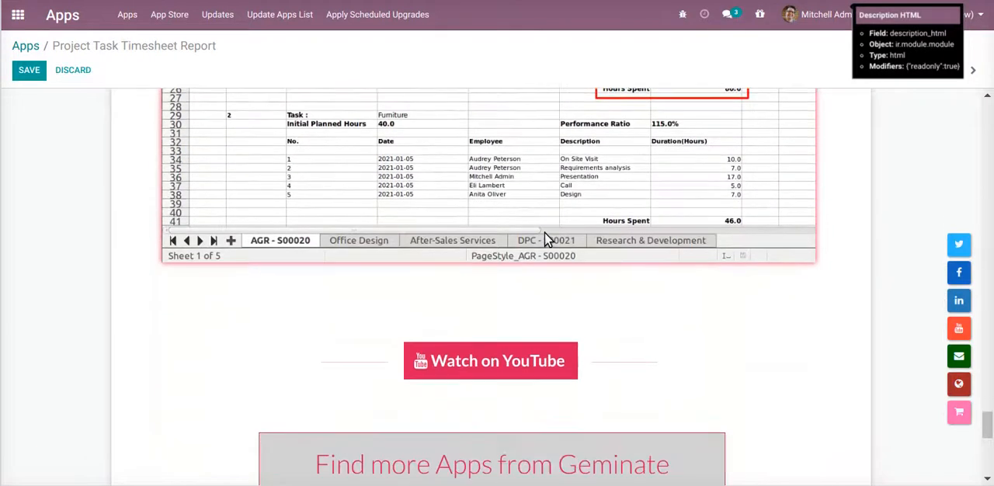
scroll(546, 240, "down", 6)
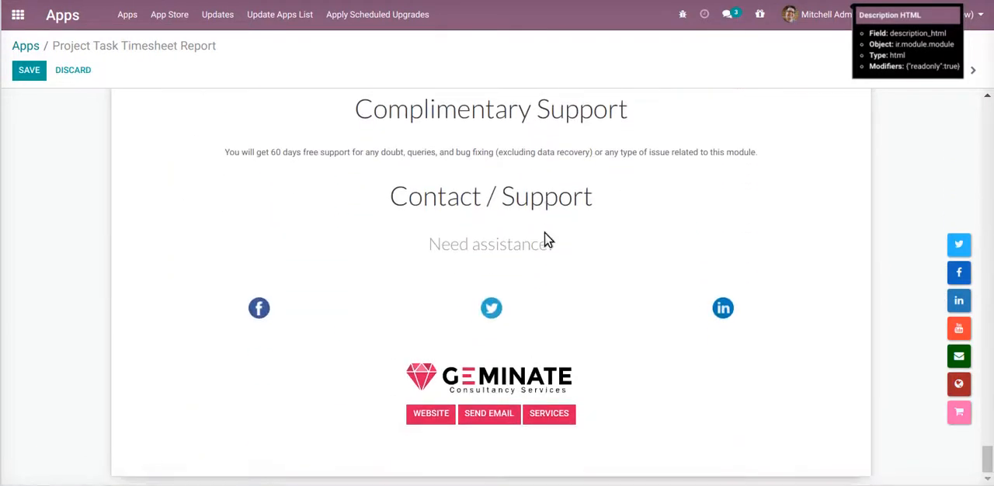
Open the Project app and duplicate its browser tab, keeping the original tab active
left_click(16, 16)
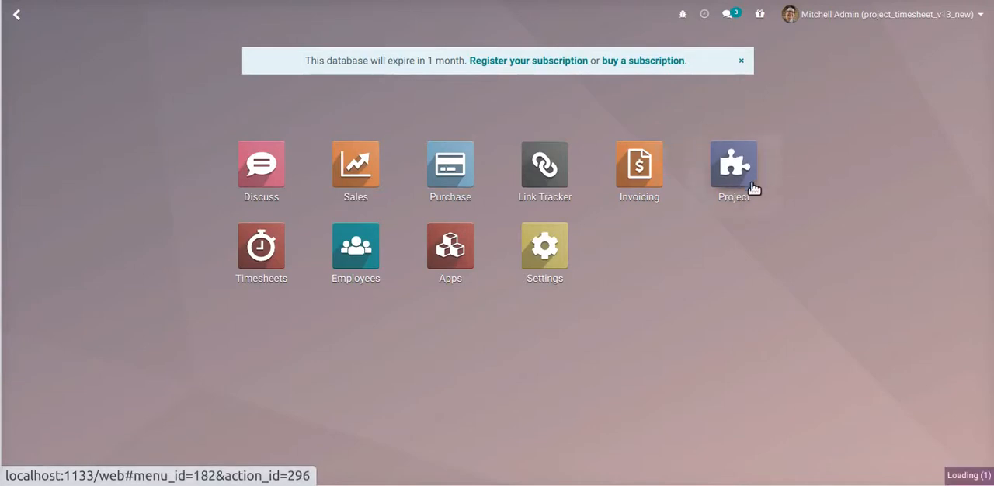
left_click(725, 203)
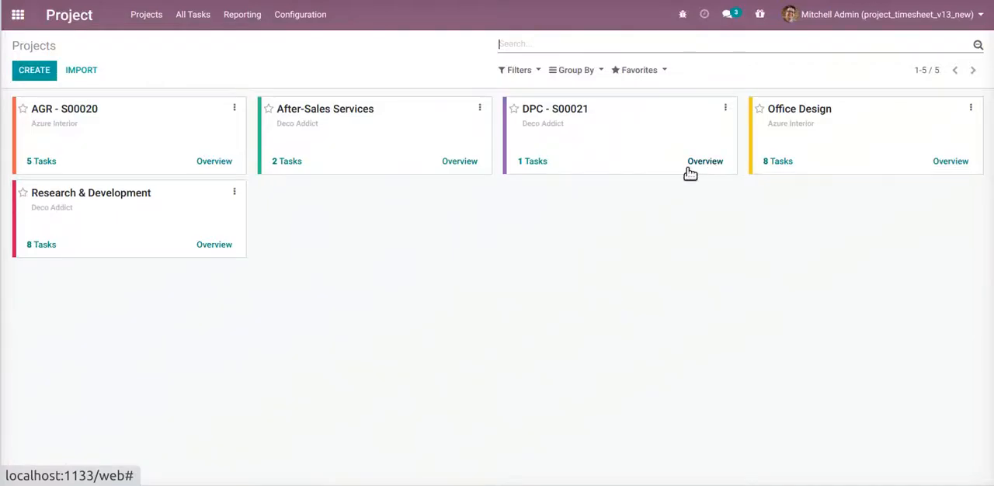
left_click(260, 19)
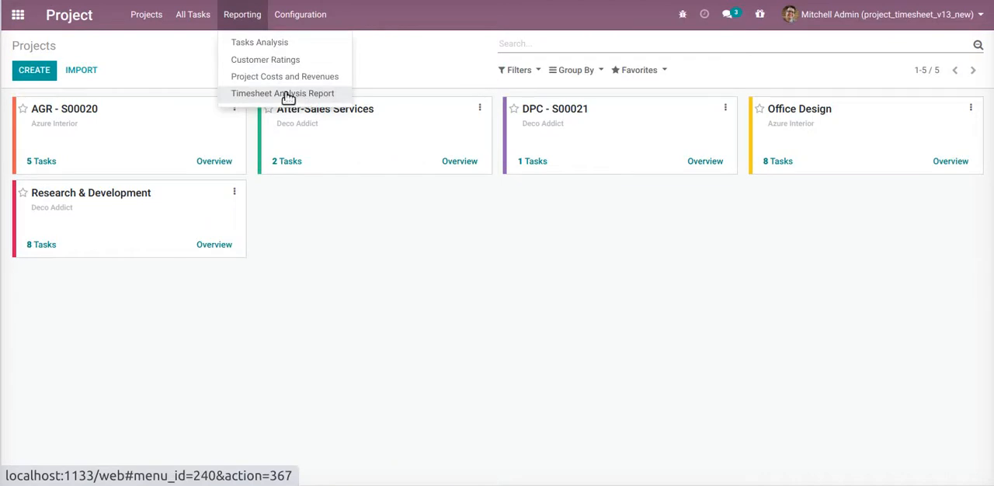
right_click(242, 1)
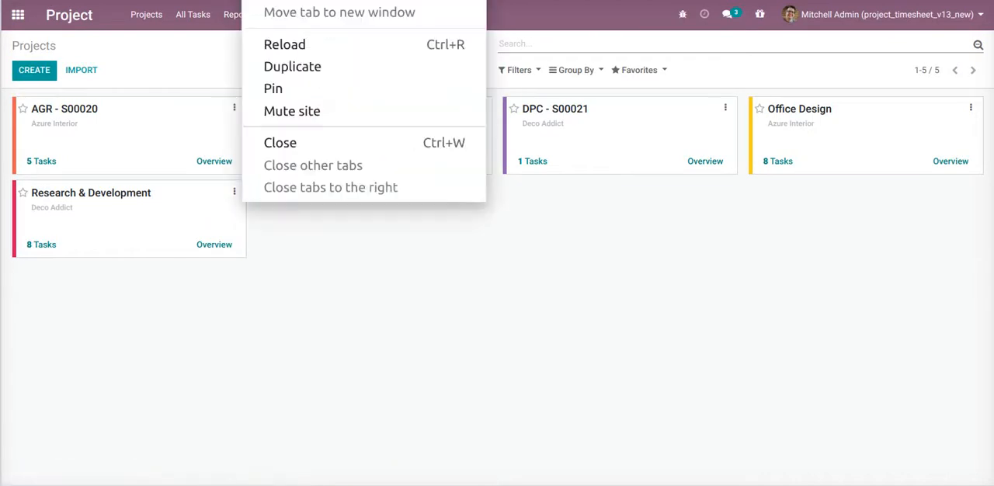
left_click(292, 69)
left_click(274, 1)
Open the Timesheet Analysis Report wizard from the Project app and set By Role to Manager after trying Customer
mouse_move(260, 17)
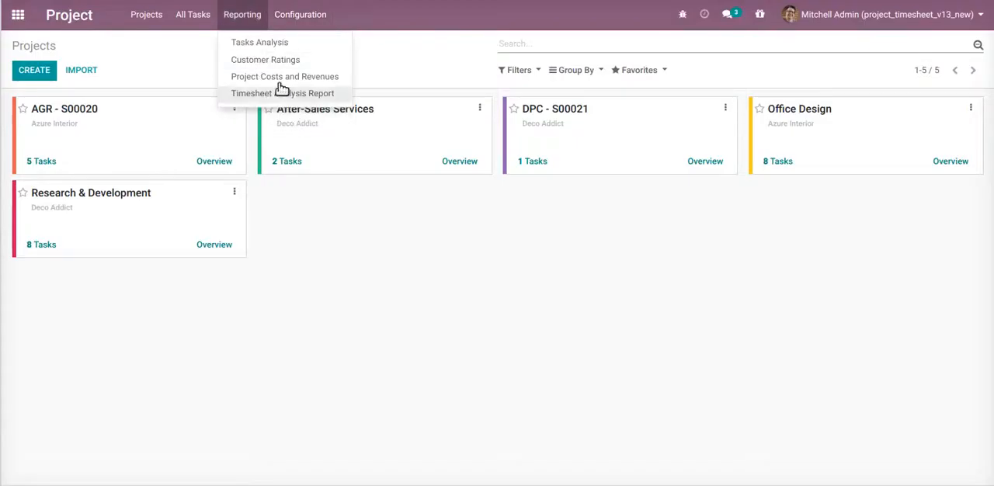
left_click(279, 94)
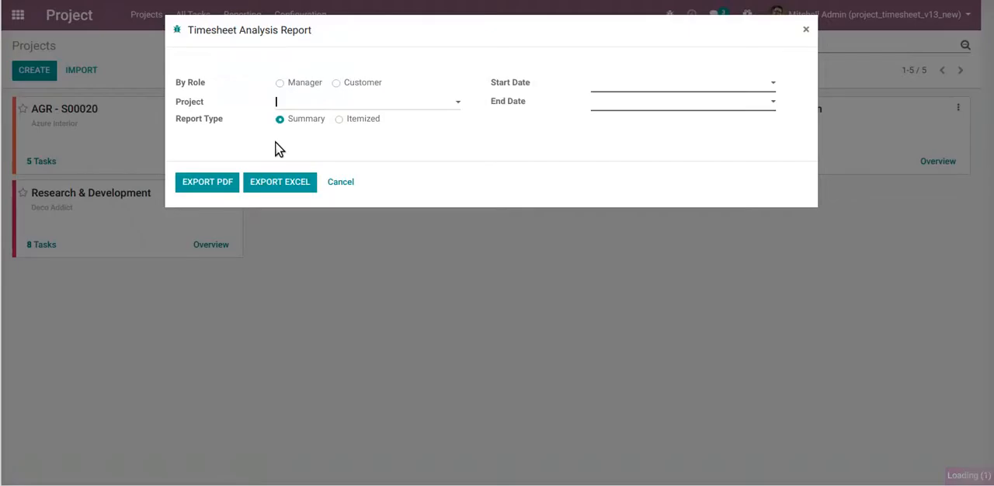
left_click(281, 83)
left_click(357, 86)
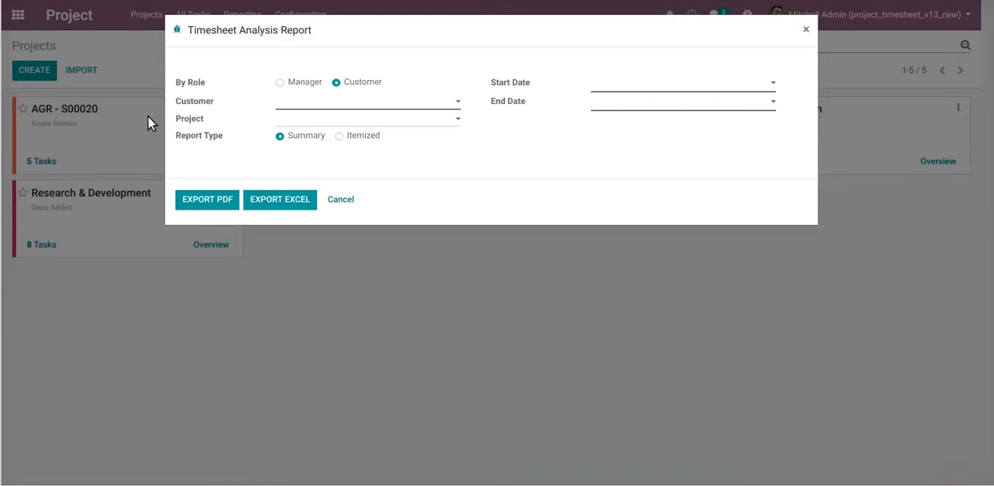
left_click(295, 84)
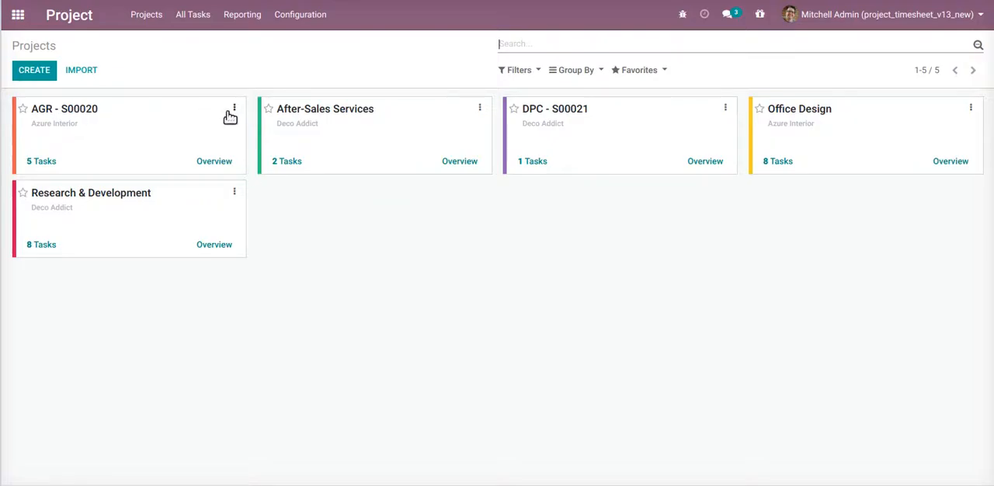
Check the project manager and customer in the AGR - S00020 project's settings, then return to the projects list
left_click(235, 109)
left_click(194, 154)
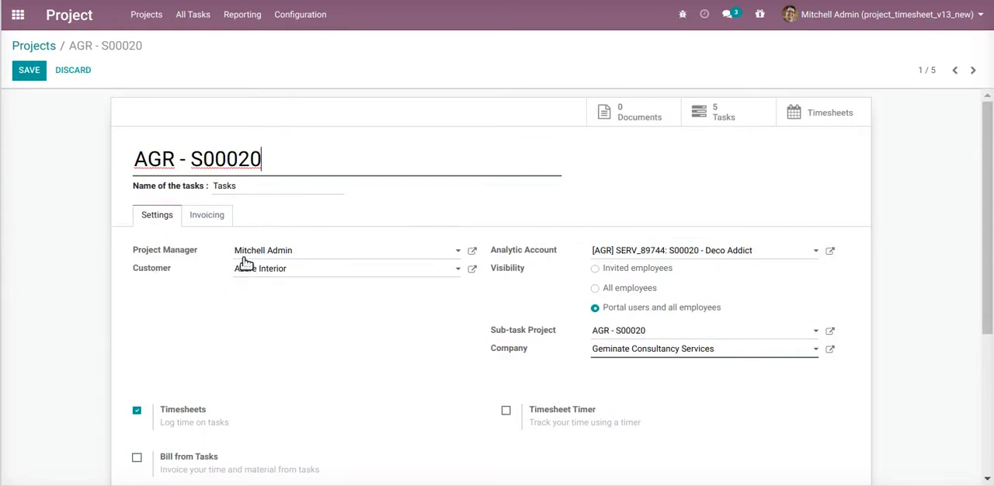
left_click(39, 45)
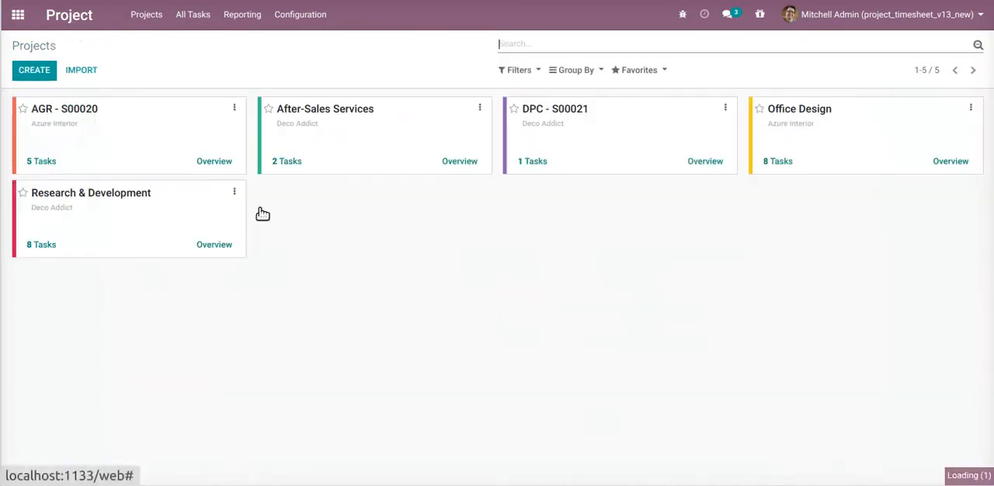
Open the After-Sales Services project's settings and check its project manager and customer
left_click(480, 109)
left_click(457, 153)
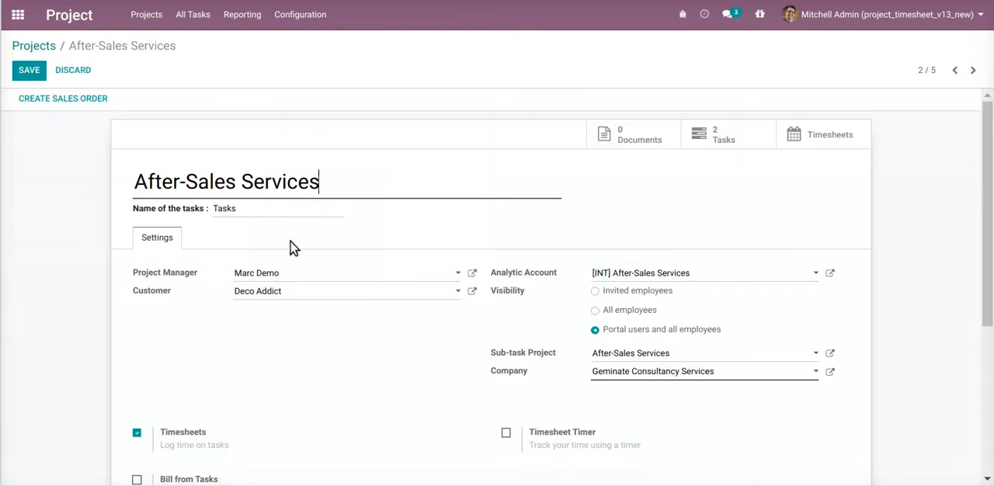
left_click_drag(132, 184, 340, 184)
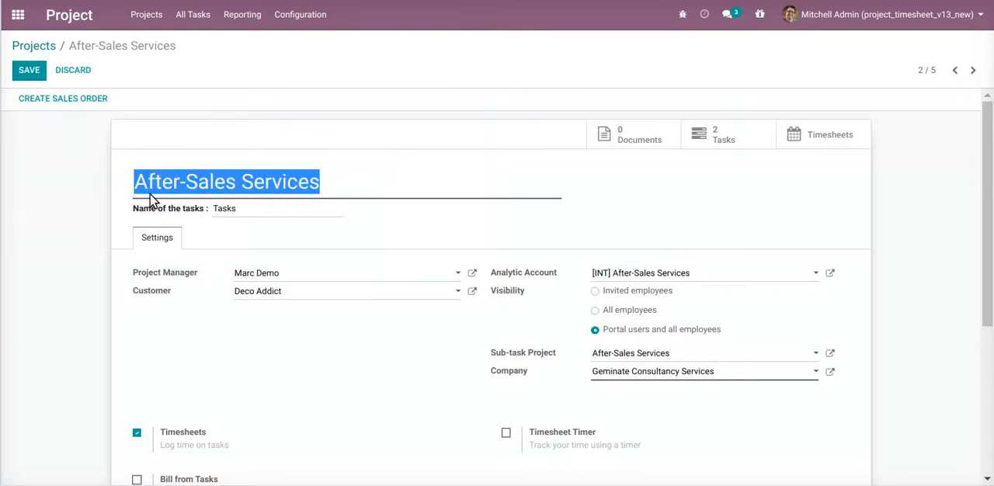
left_click(261, 278)
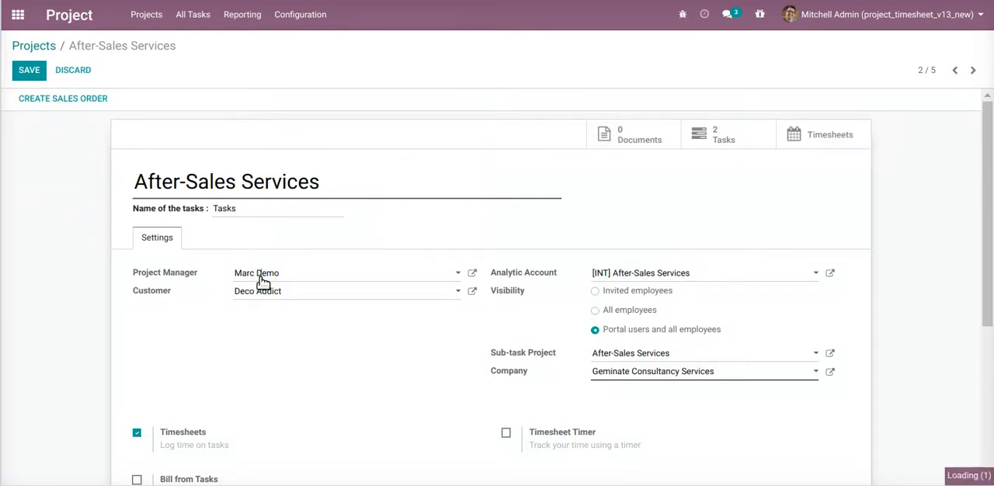
left_click(203, 282)
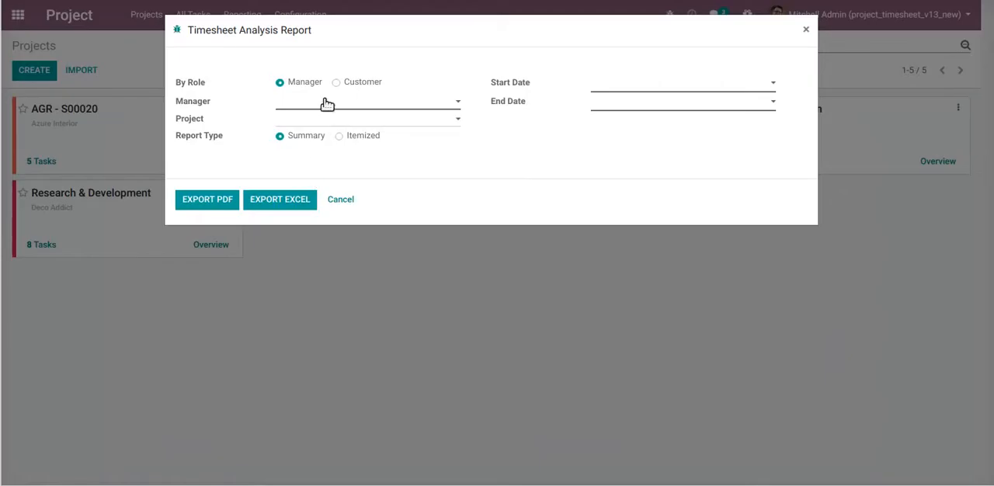
Filter the report by the After-Sales Services project's manager and select After-Sales Services as the project
left_click(327, 104)
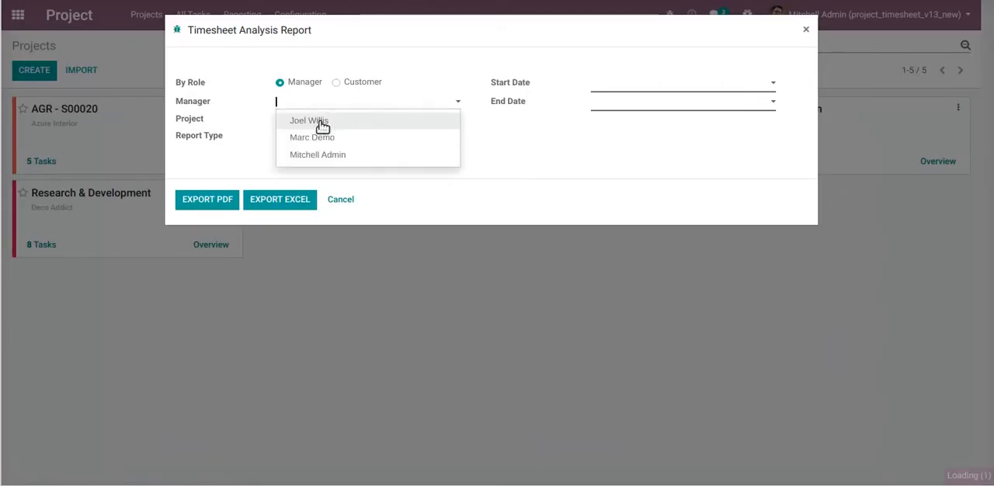
left_click(313, 137)
left_click(315, 122)
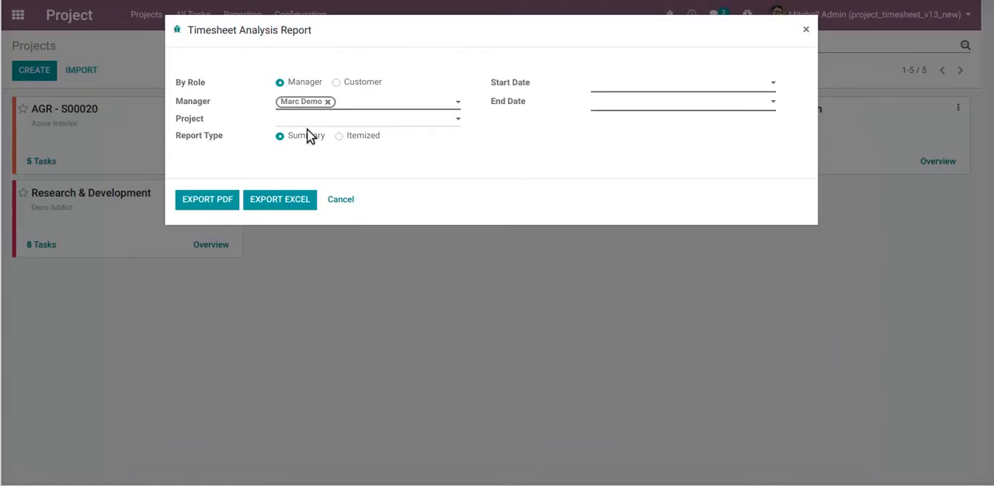
left_click(311, 119)
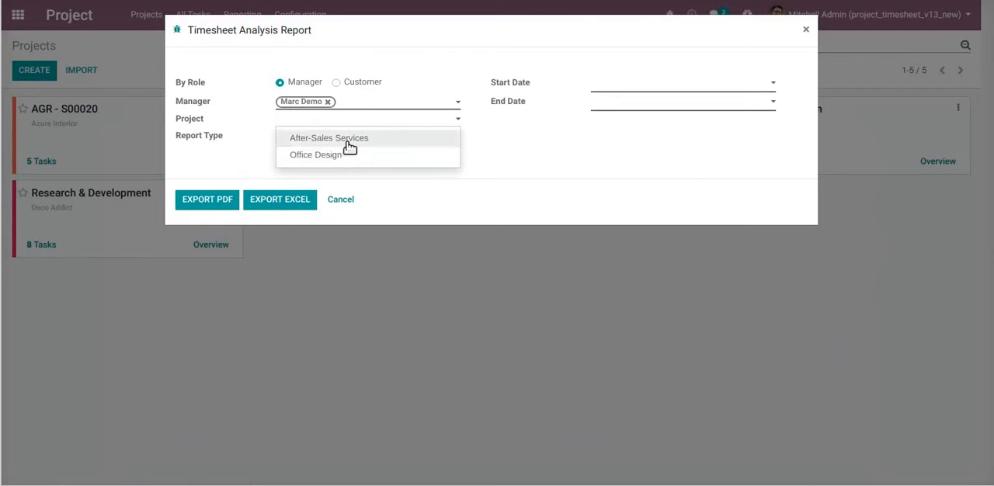
left_click(345, 140)
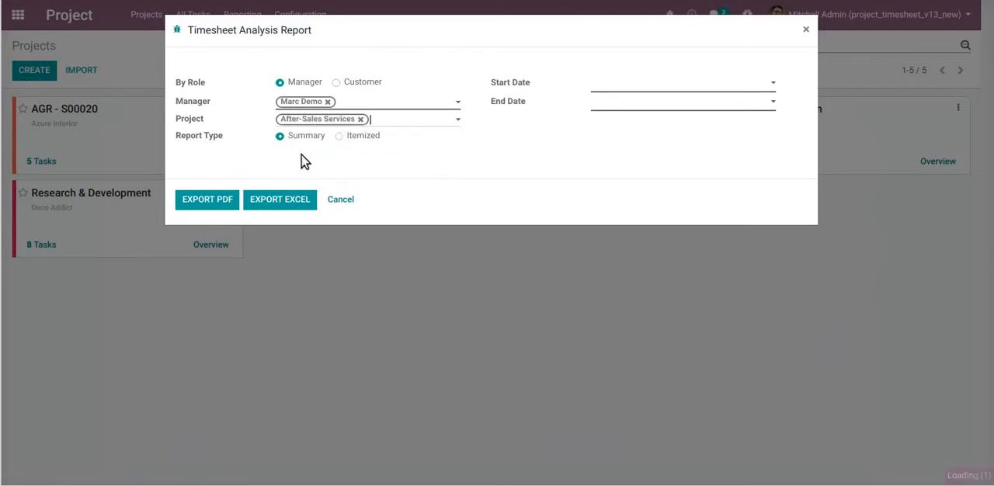
Set the report period from 12/01/2020 to 01/31/2021
left_click(607, 91)
left_click(611, 105)
left_click(668, 141)
left_click(644, 110)
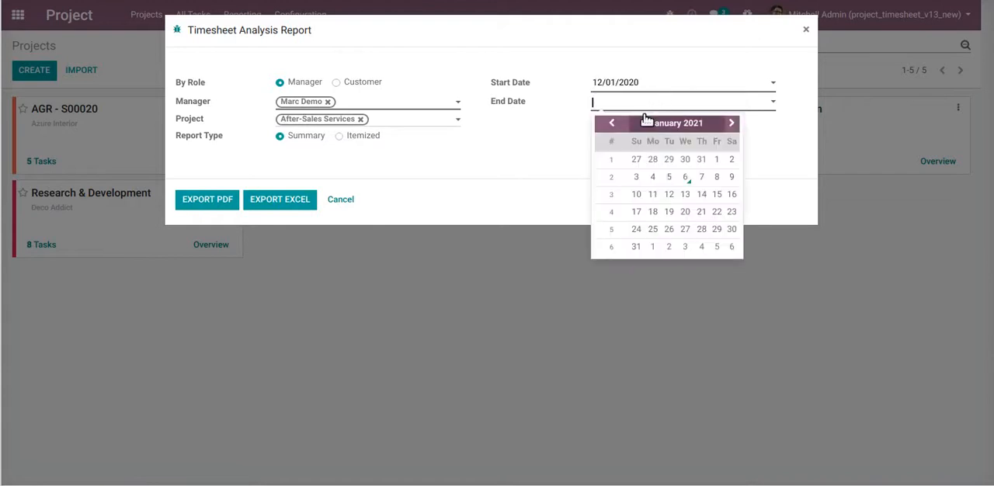
left_click(634, 247)
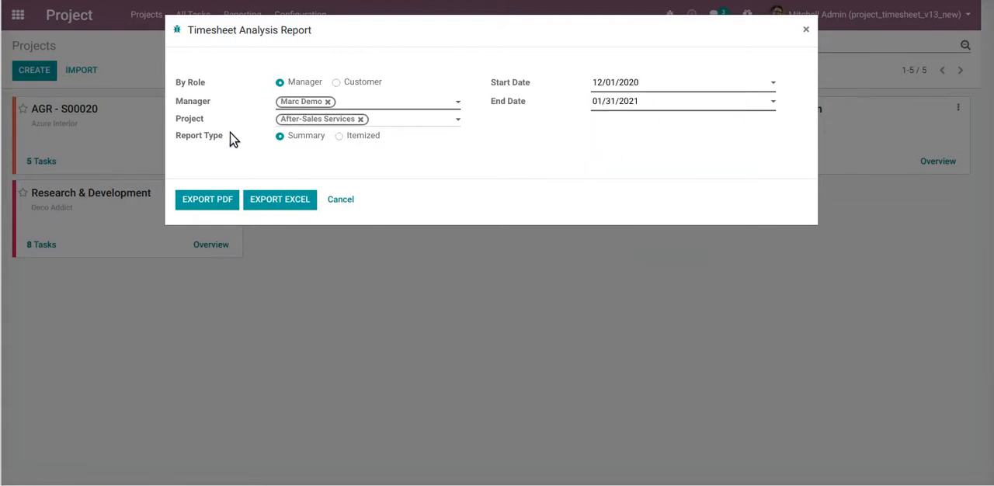
Export the Summary timesheet report as a PDF and open the downloaded file
left_click(191, 203)
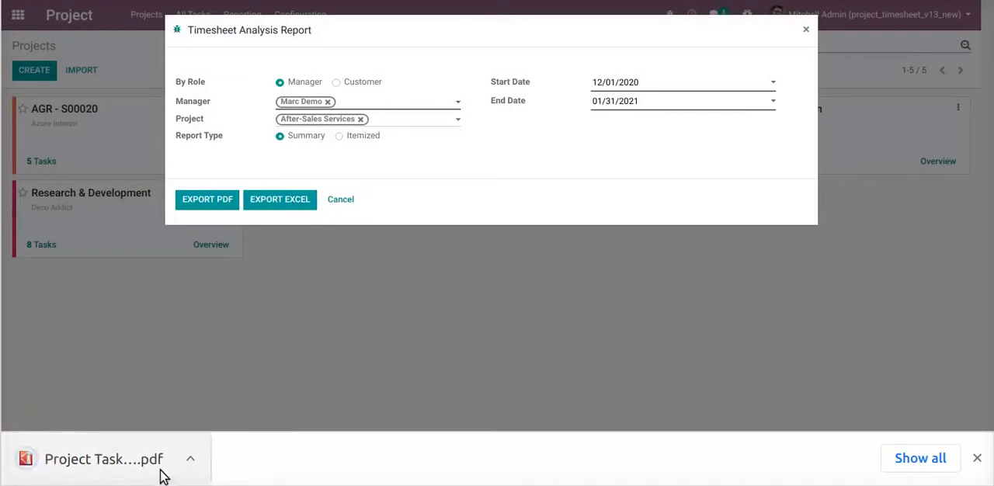
left_click(128, 460)
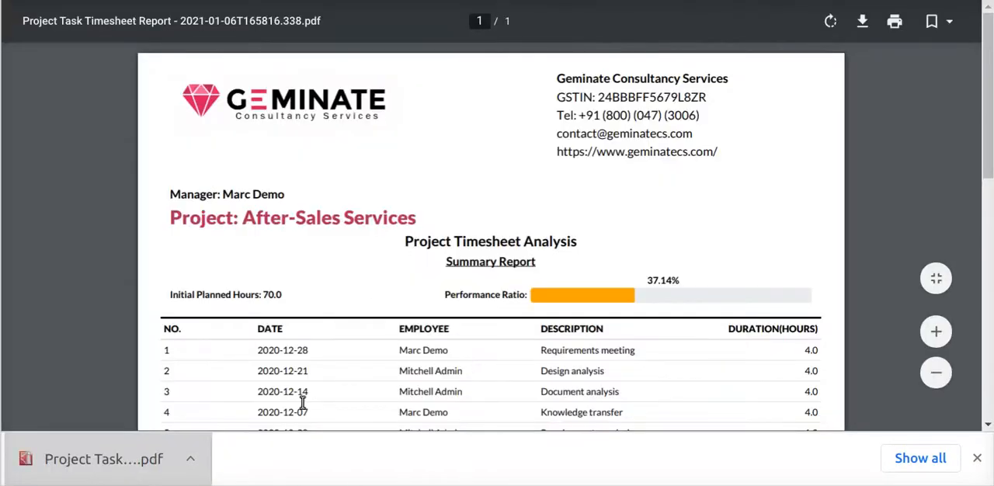
scroll(435, 317, "down", 1)
left_click(977, 458)
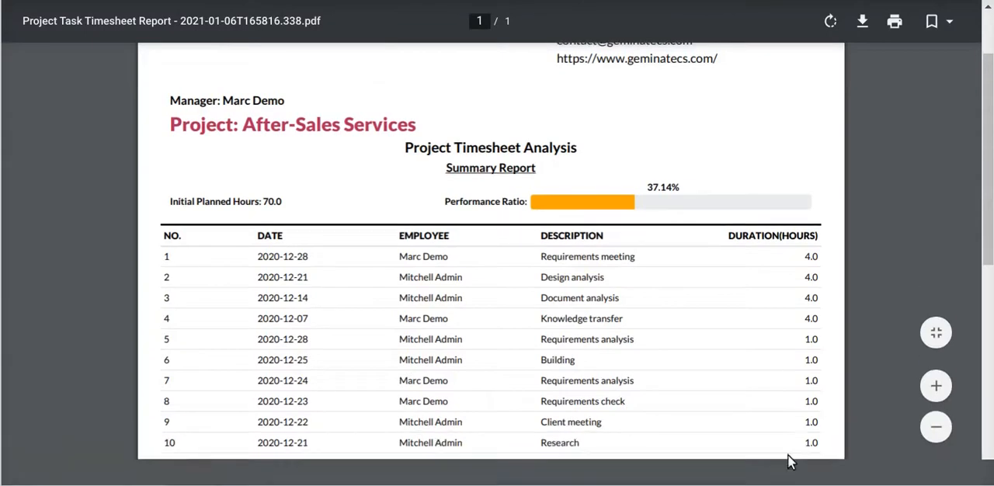
Review the PDF summary report down to its end and highlight the first four timesheet rows
scroll(717, 362, "down", 5)
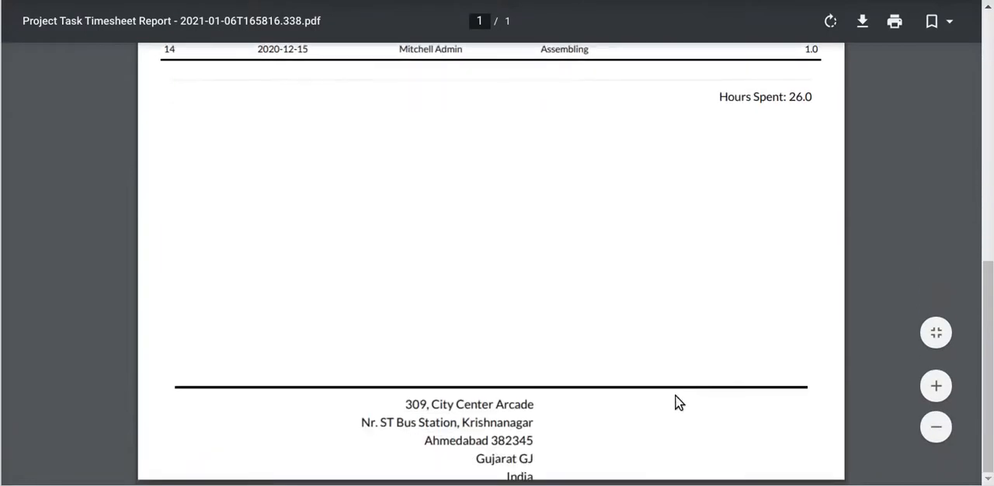
scroll(586, 363, "up", 5)
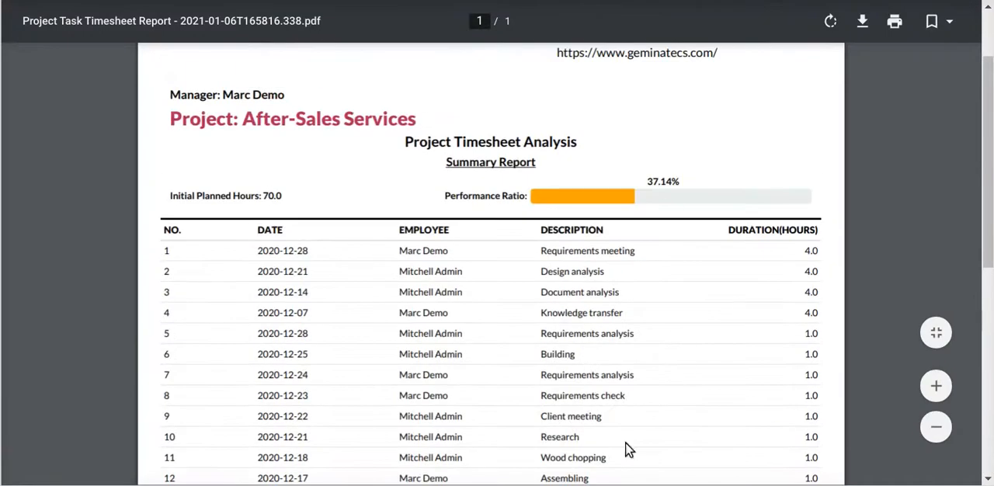
left_click_drag(831, 274, 820, 317)
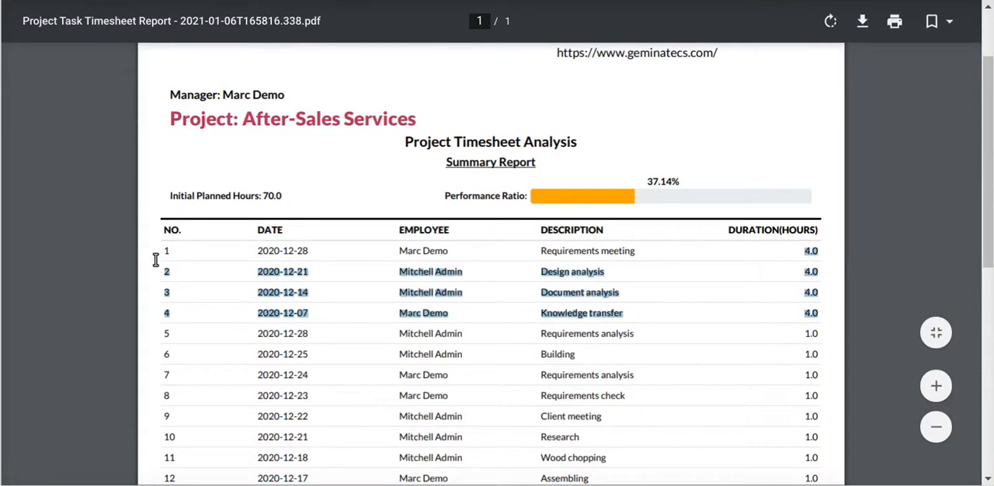
left_click_drag(158, 254, 853, 318)
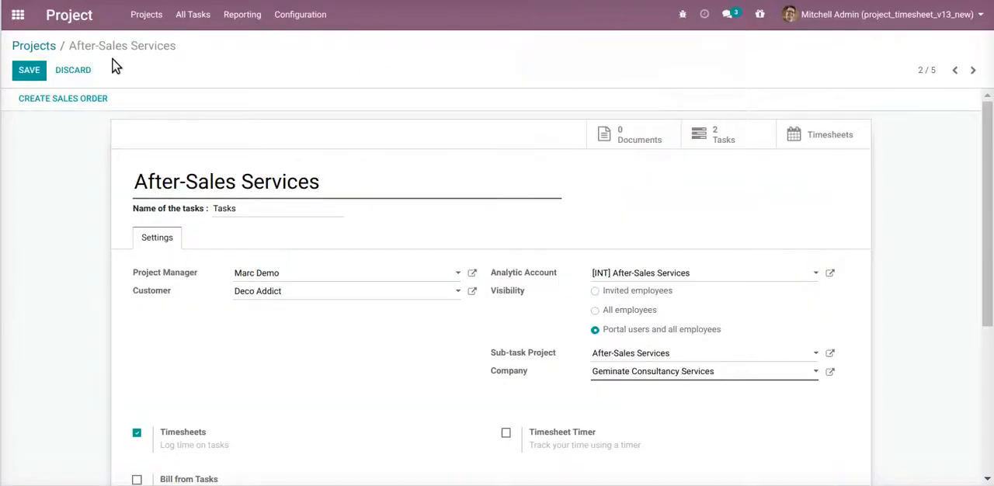
Open the Ready Mat task in the After-Sales Services project and review its timesheet entries
left_click(35, 47)
left_click(334, 112)
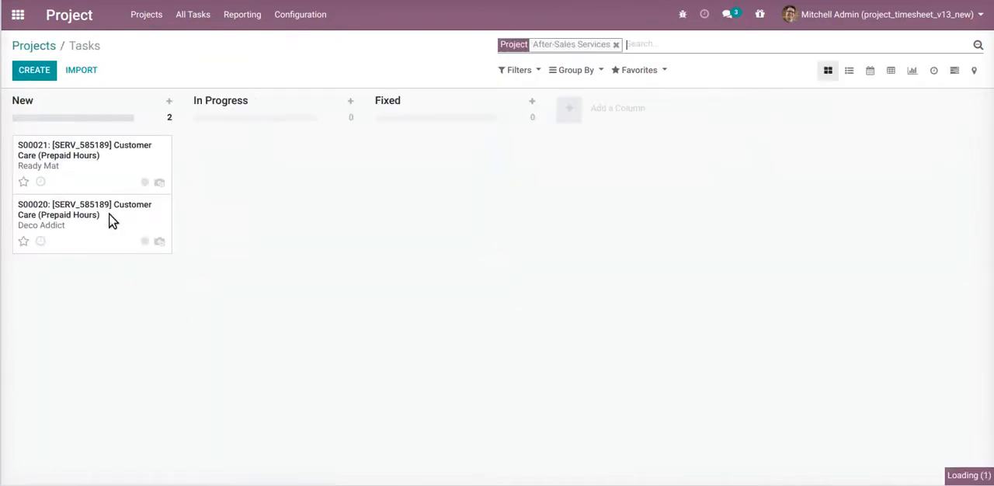
left_click(89, 178)
left_click(233, 280)
scroll(314, 318, "down", 2)
scroll(315, 319, "down", 1)
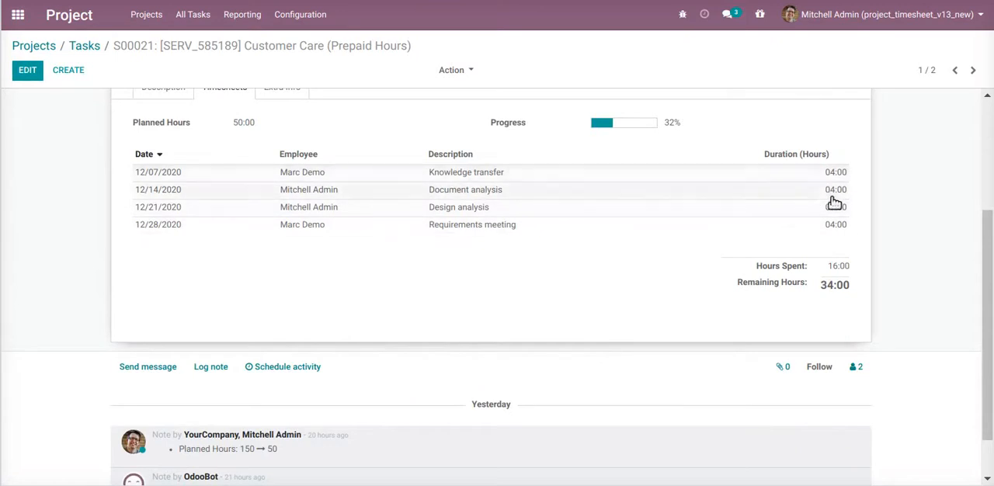
Check the timesheet entries and hours spent of the Deco Addict task against the rows in the PDF report
left_click(973, 70)
scroll(362, 303, "down", 3)
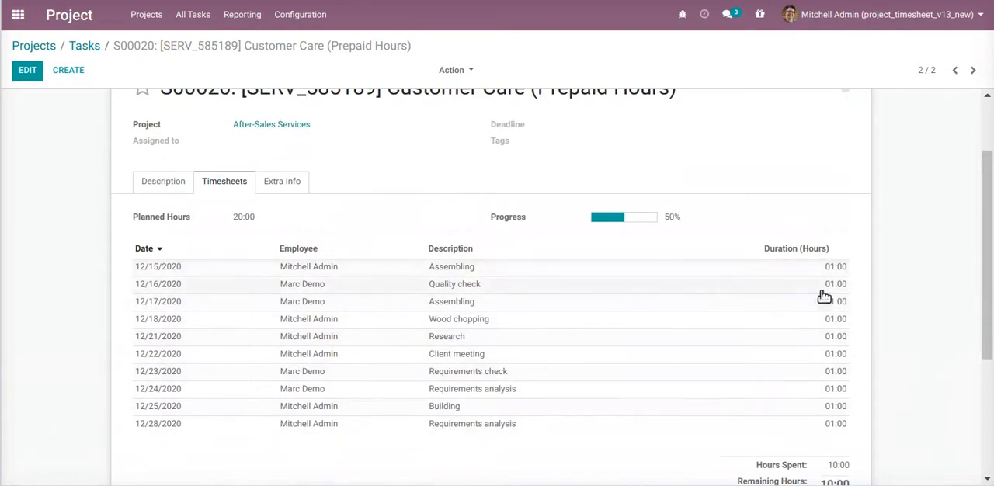
left_click_drag(843, 413, 863, 466)
left_click(839, 466)
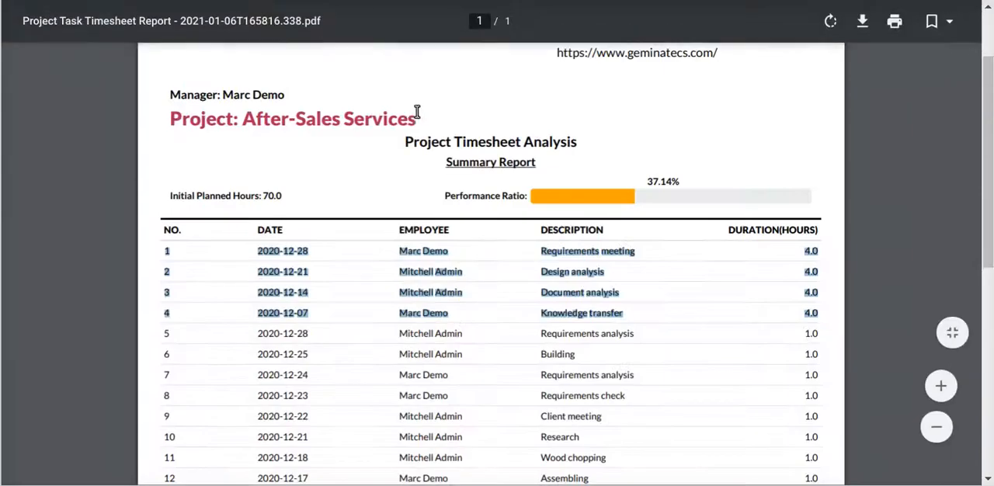
scroll(746, 297, "down", 2)
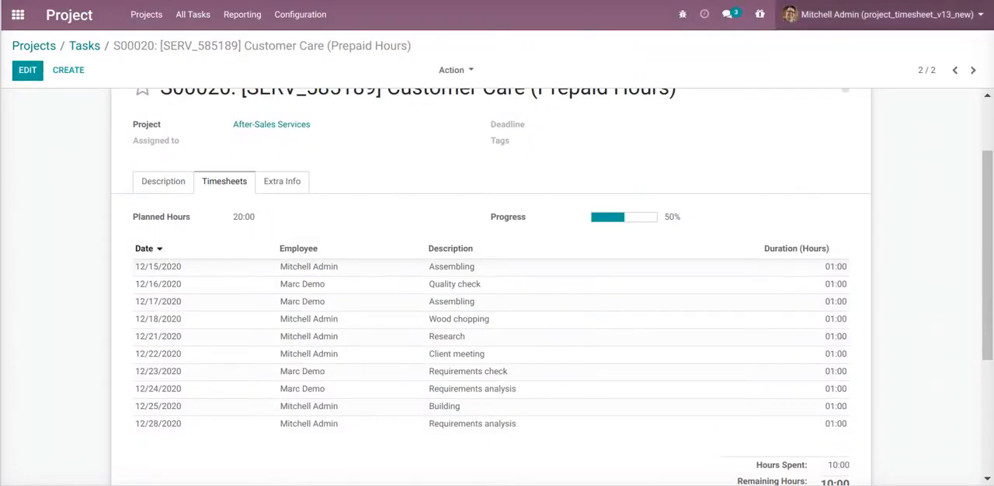
Compare the Ready Mat task's planned hours with the Initial Planned Hours in the PDF report
left_click(954, 70)
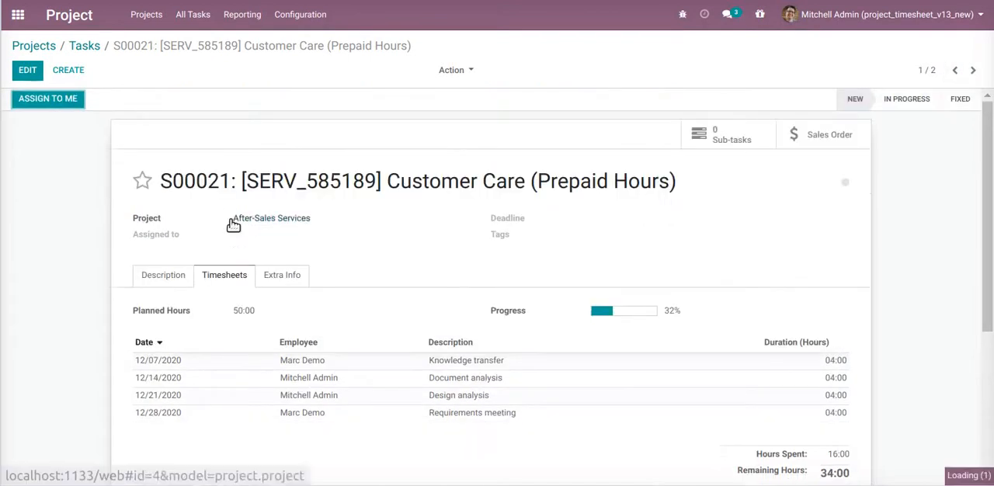
left_click_drag(230, 312, 262, 320)
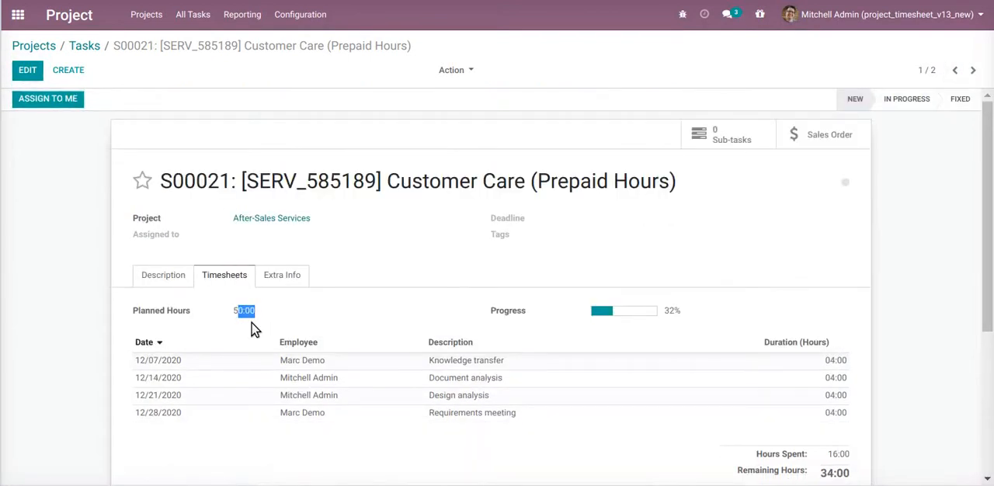
left_click(234, 319)
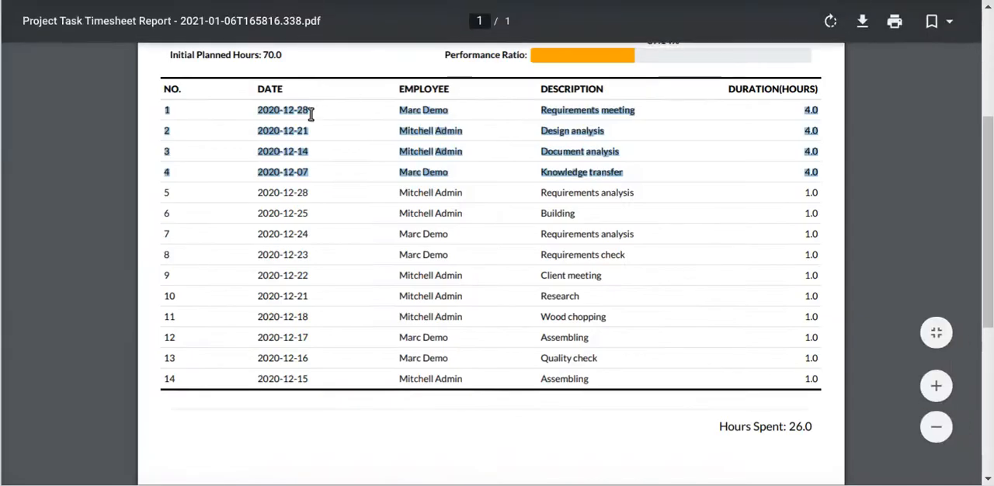
scroll(295, 115, "up", 1)
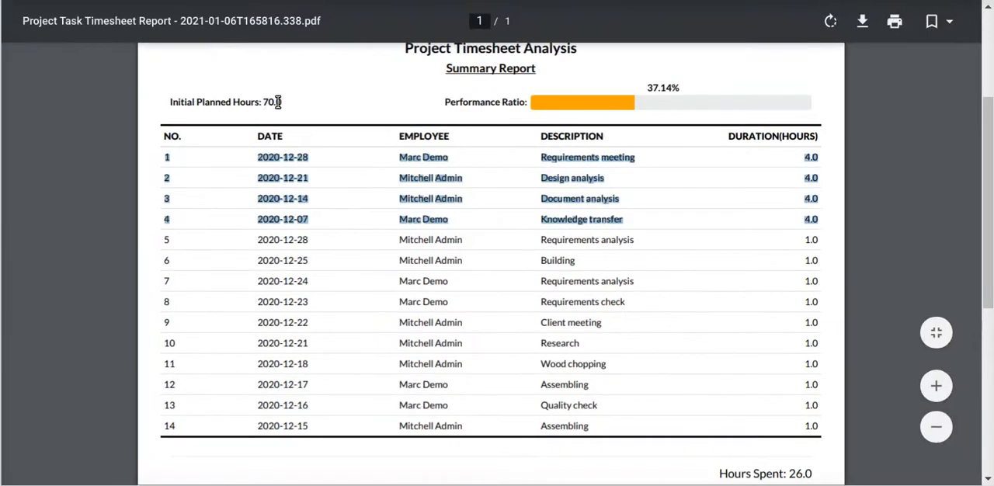
double_click(268, 102)
left_click(326, 134)
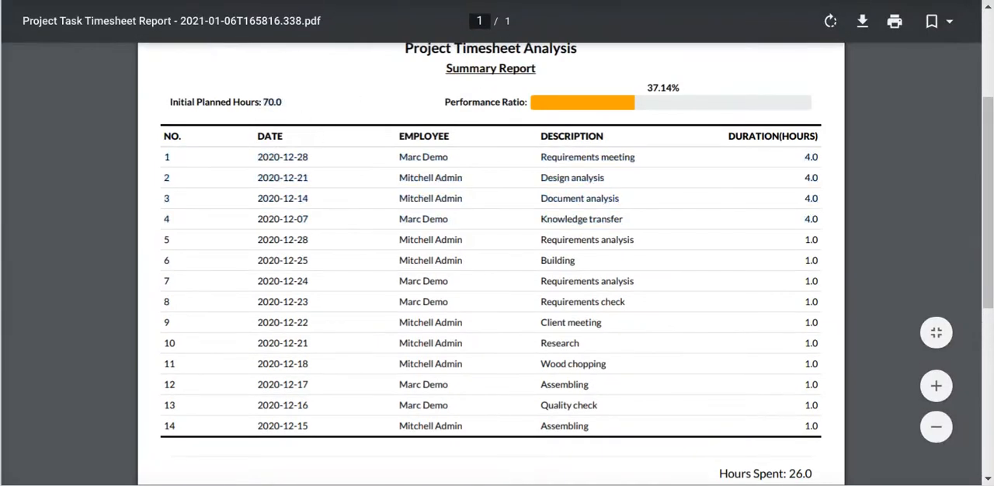
Compare the PDF report's Hours Spent total with the hours spent on the Ready Mat and Deco Addict tasks
scroll(686, 232, "down", 1)
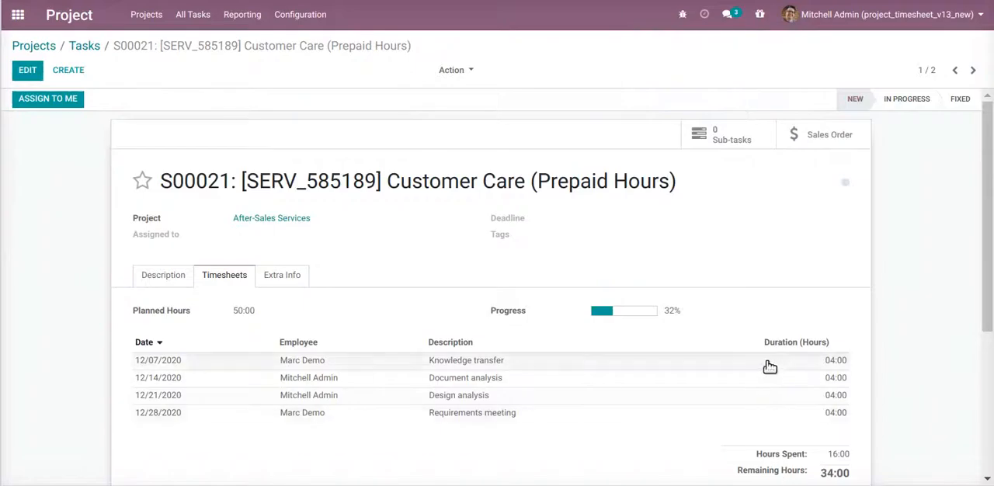
scroll(766, 366, "down", 2)
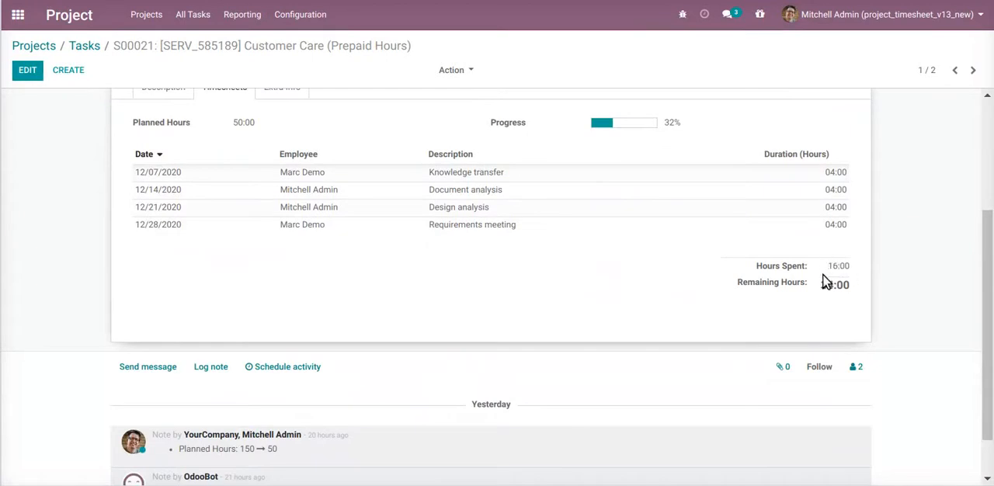
left_click(972, 70)
scroll(835, 327, "down", 3)
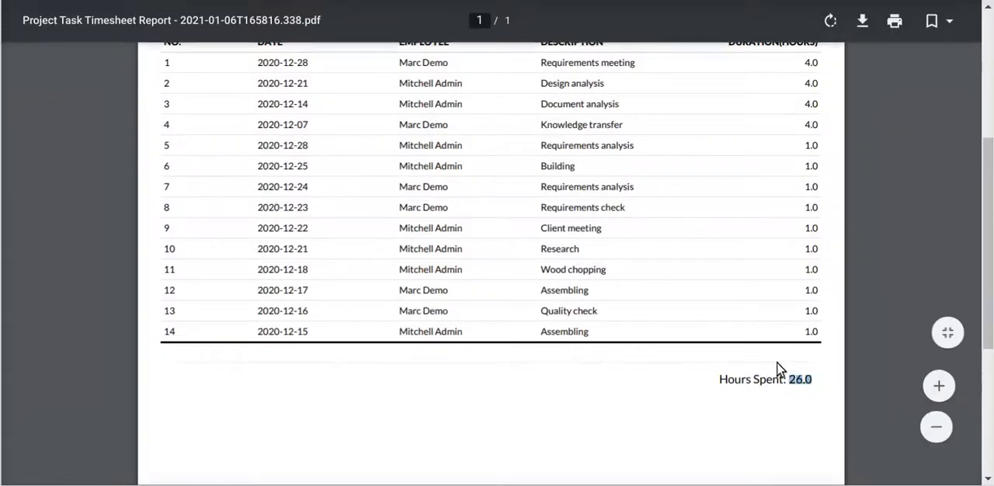
left_click_drag(788, 373, 810, 365)
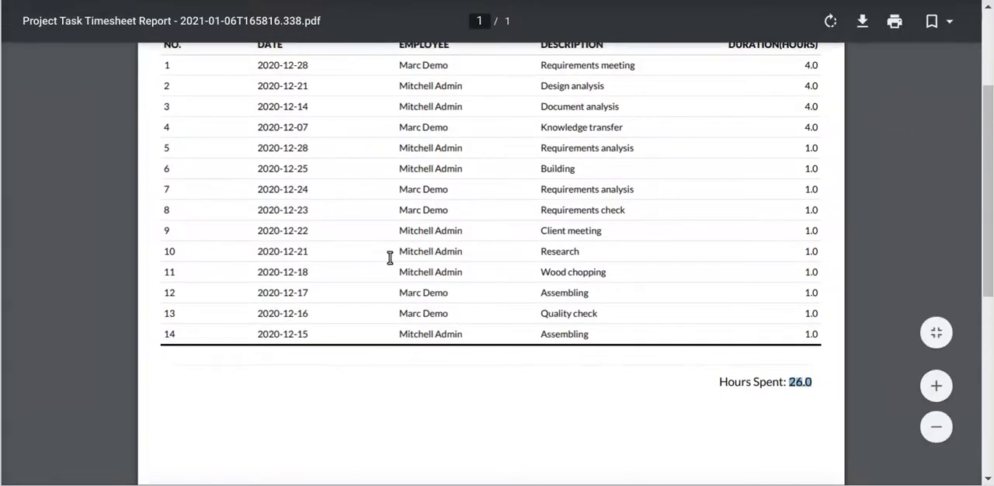
scroll(458, 264, "up", 3)
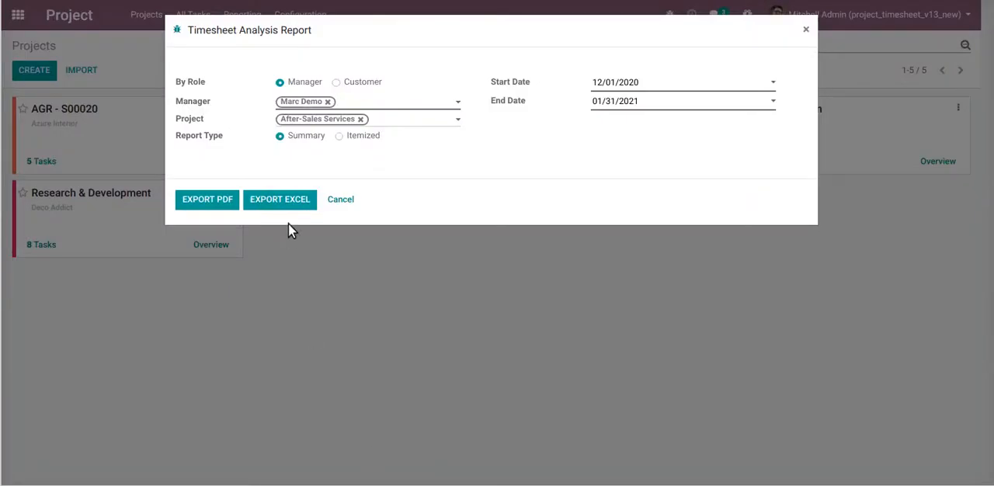
Export the Summary report to Excel and open the downloaded file in LibreOffice, finishing the document recovery dialog
left_click(282, 203)
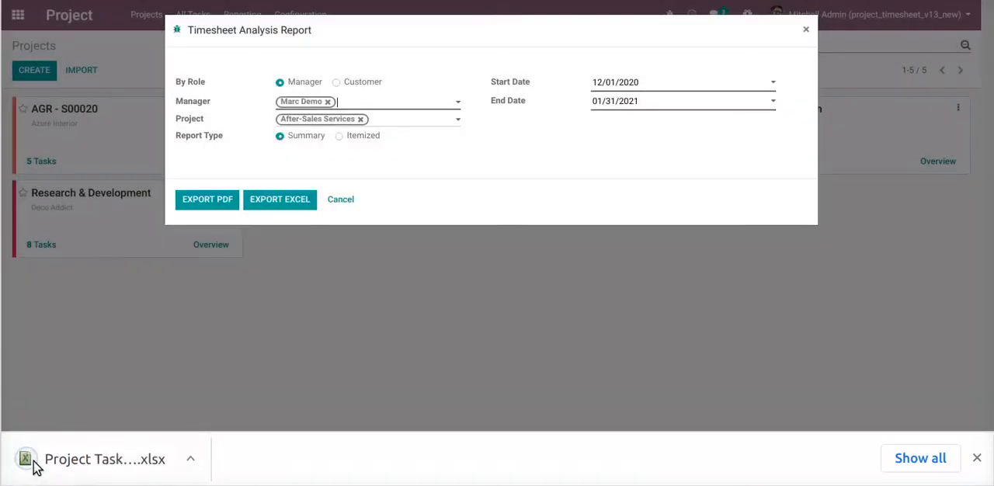
left_click(85, 470)
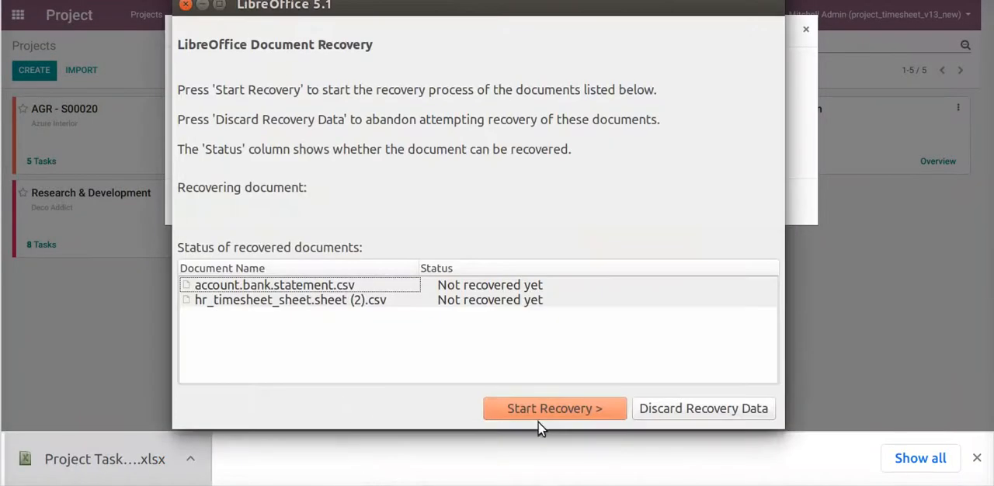
left_click(564, 410)
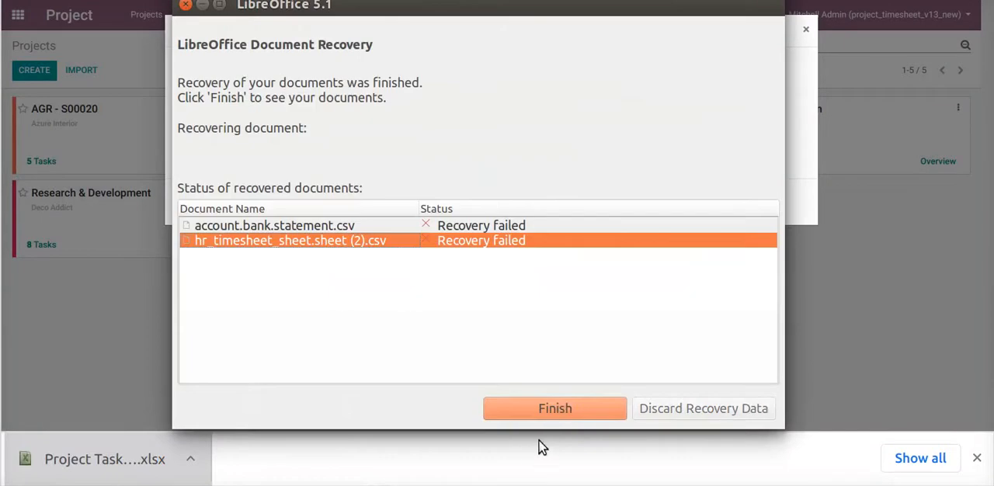
left_click(552, 418)
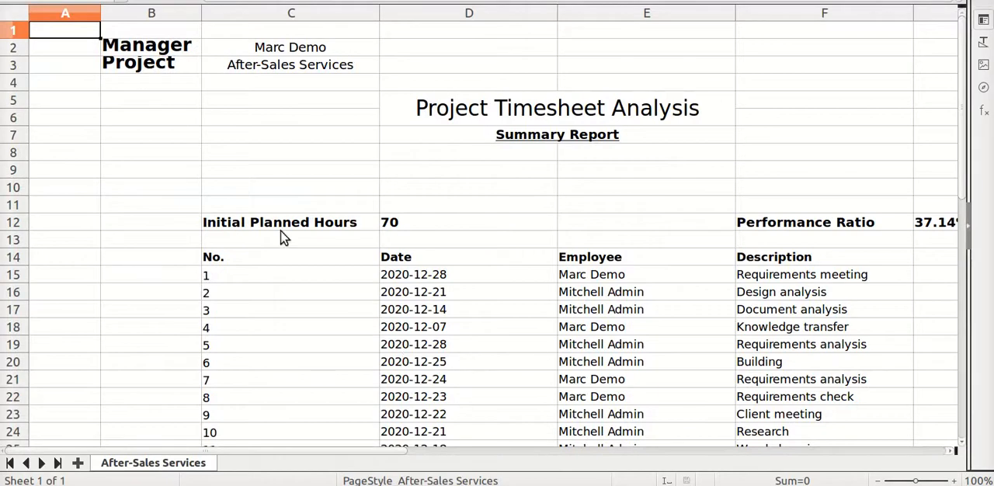
Compare the Excel summary report's timesheet rows and totals with the PDF version
scroll(508, 264, "down", 2, "ctrl")
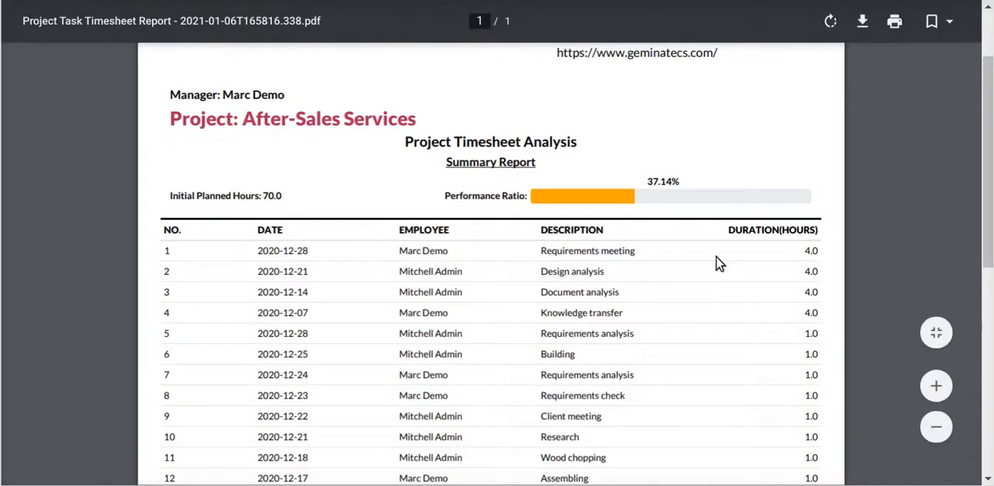
scroll(650, 256, "down", 3)
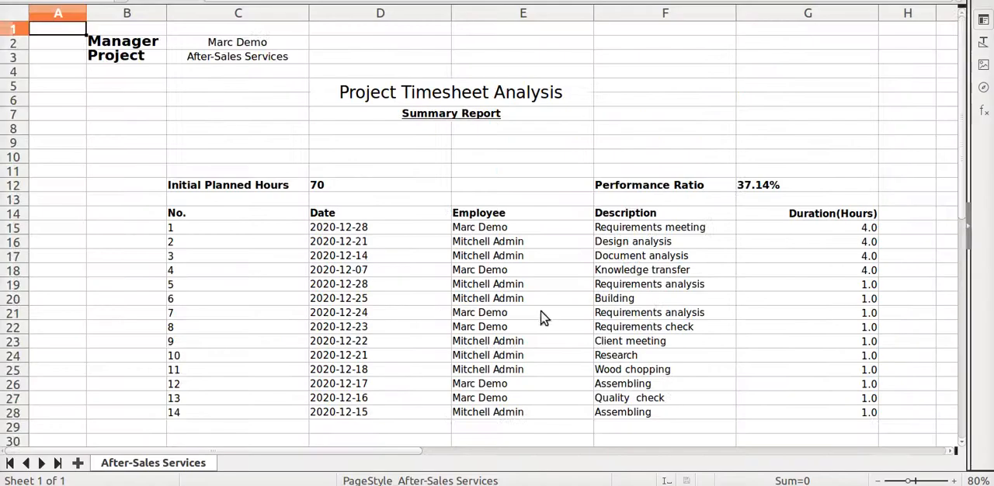
scroll(787, 366, "down", 3)
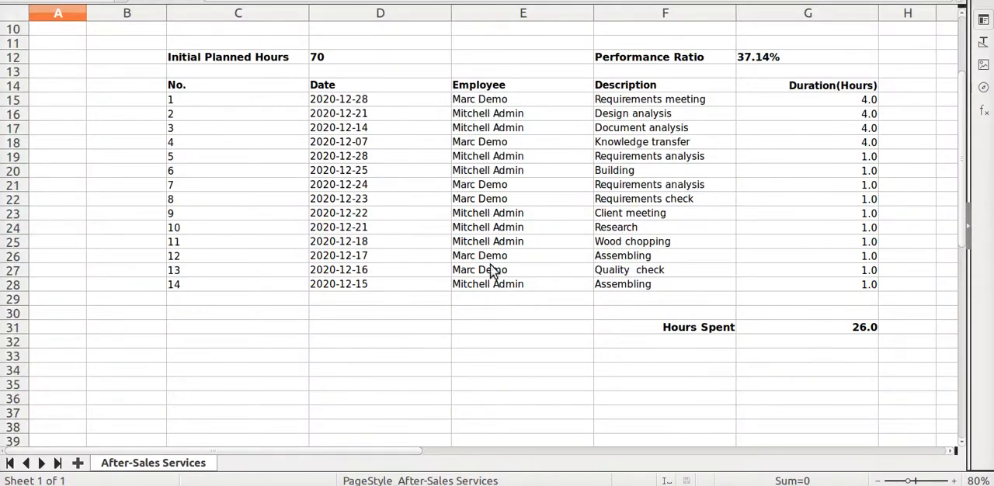
Compare the Excel summary's heading, planned hours and performance ratio with the top part of the PDF report
scroll(807, 285, "up", 3)
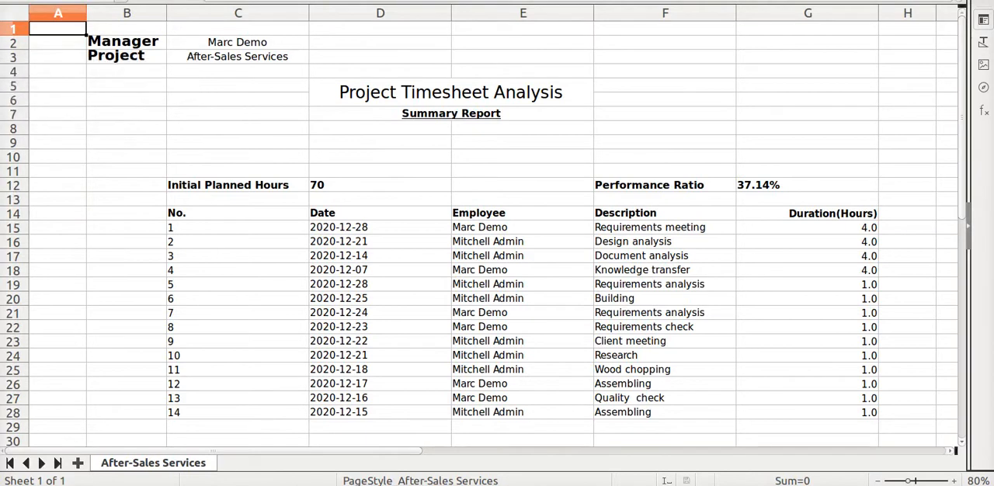
left_click(2, 85)
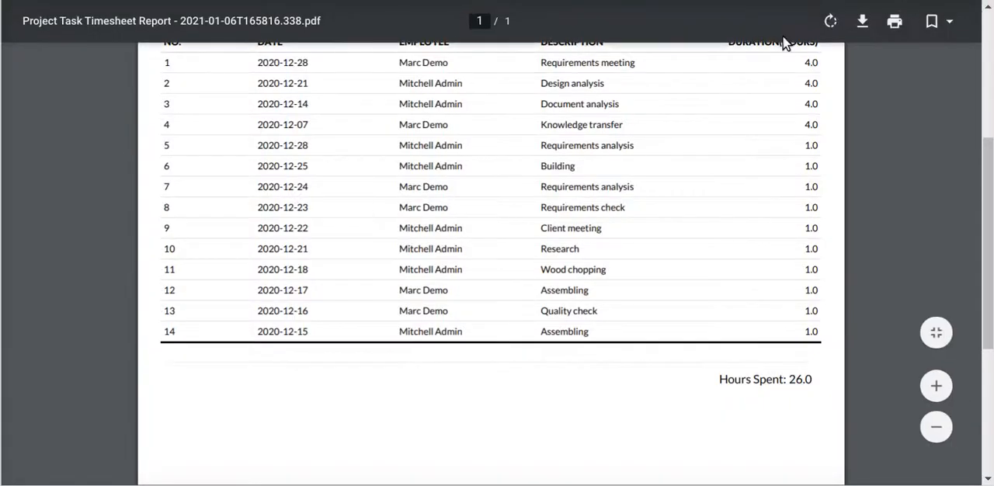
scroll(376, 52, "up", 3)
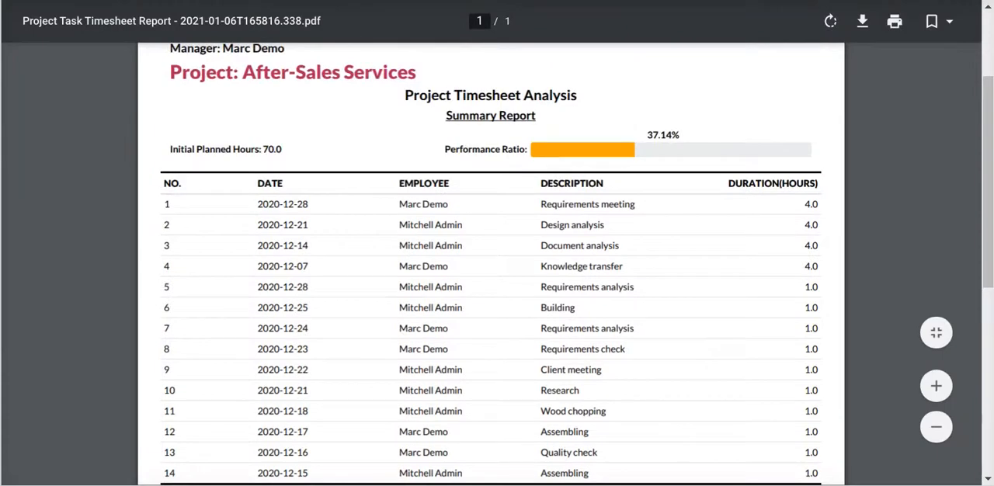
left_click(621, 1)
scroll(441, 171, "up", 5)
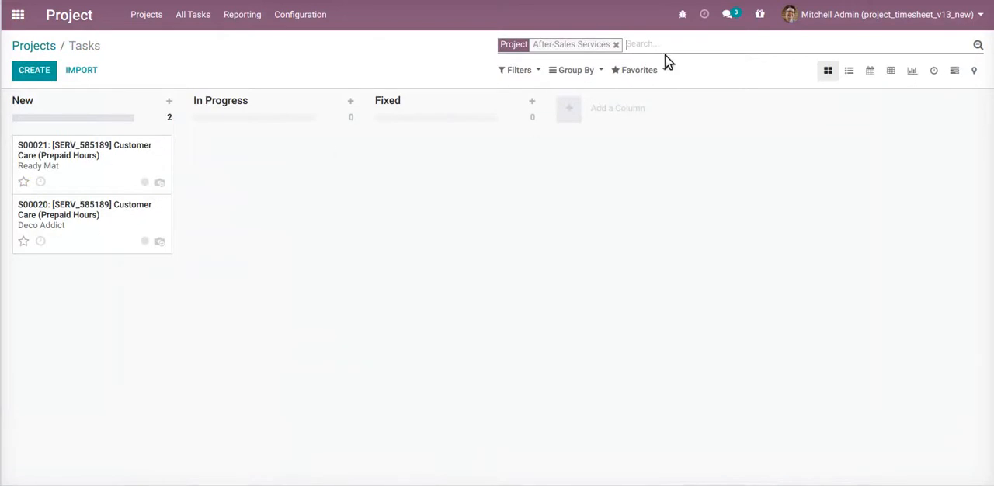
In the notepad, delete the notes above the progress bar color rules and add the line "lets's print task wise Itemized Report"
left_click(866, 0)
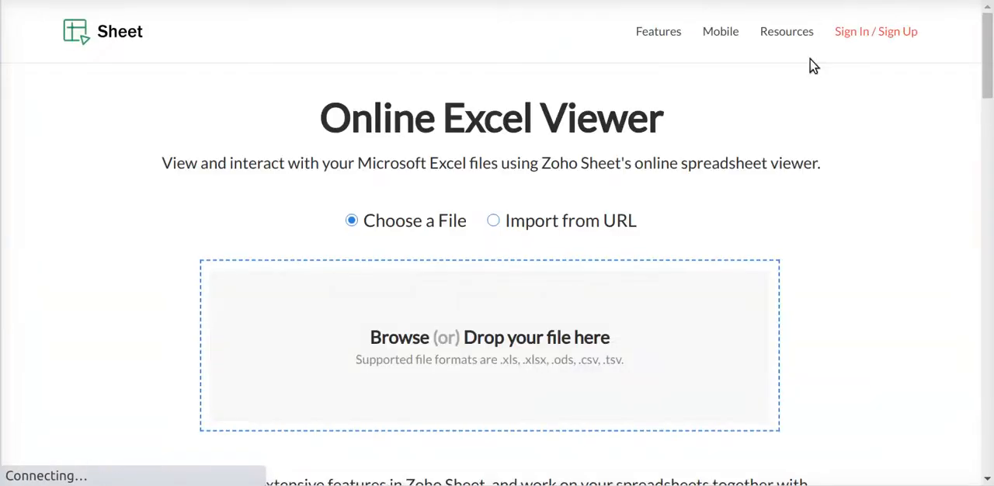
left_click(872, 1)
key("alt+Tab")
key("ctrl+a")
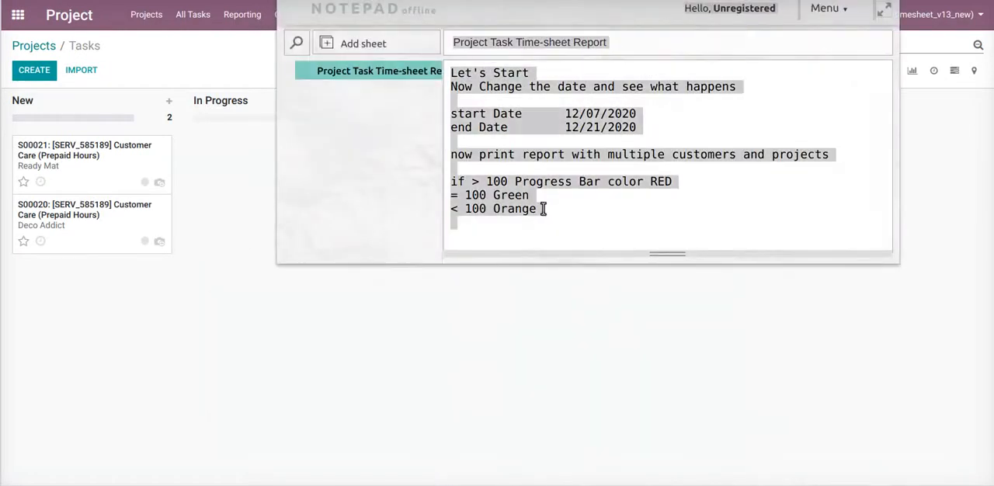
left_click_drag(826, 153, 388, 89)
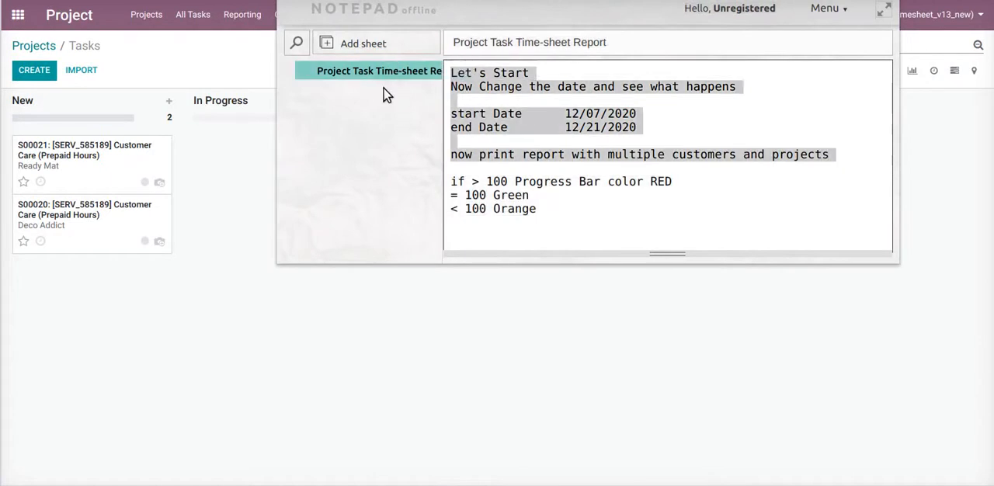
key("BackSpace")
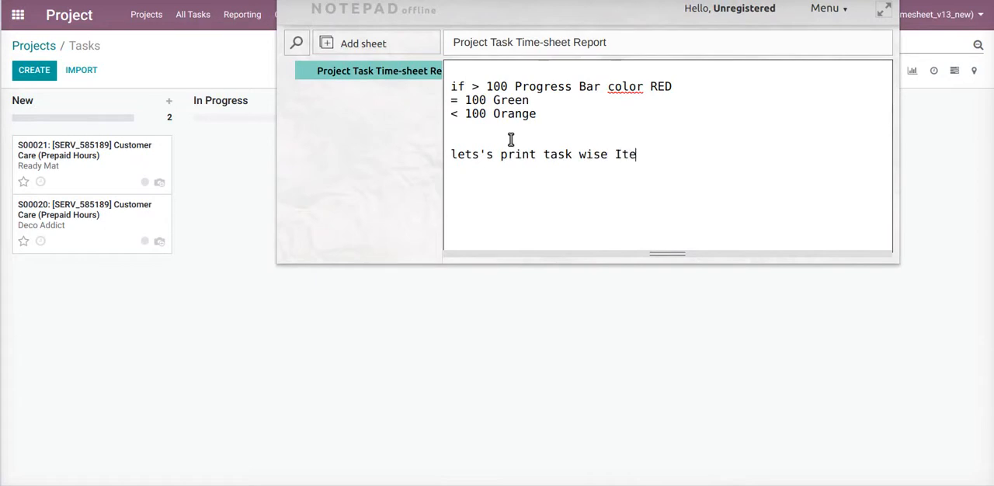
type("ed")
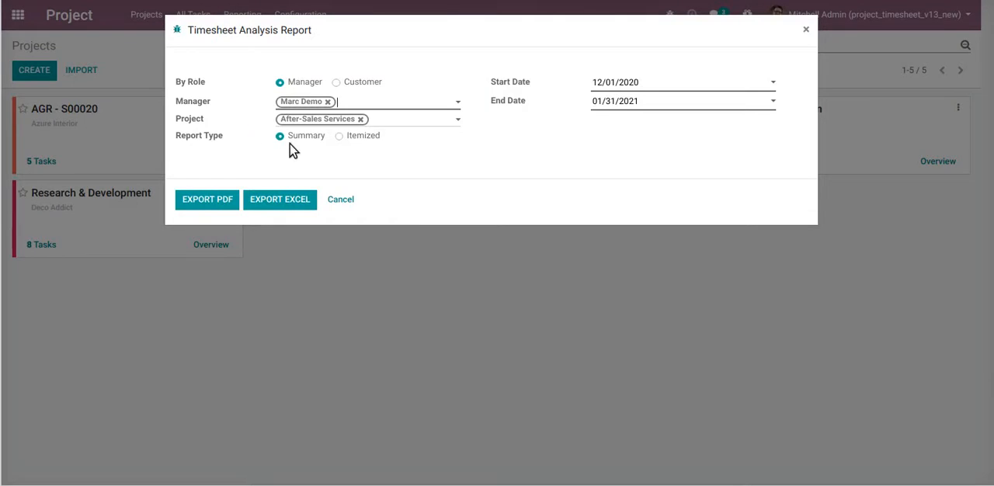
Export the After-Sales Services report as an Itemized PDF and open the downloaded file
left_click(359, 138)
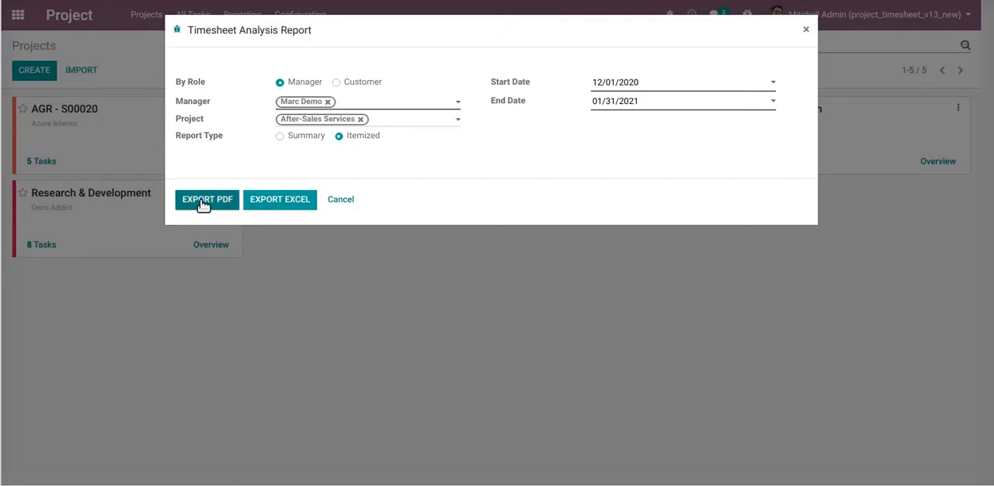
left_click(198, 205)
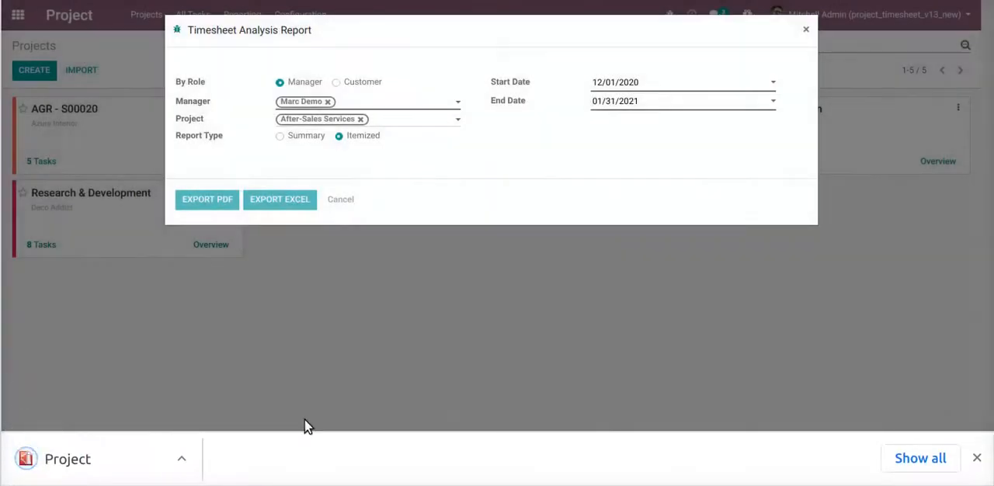
left_click(122, 466)
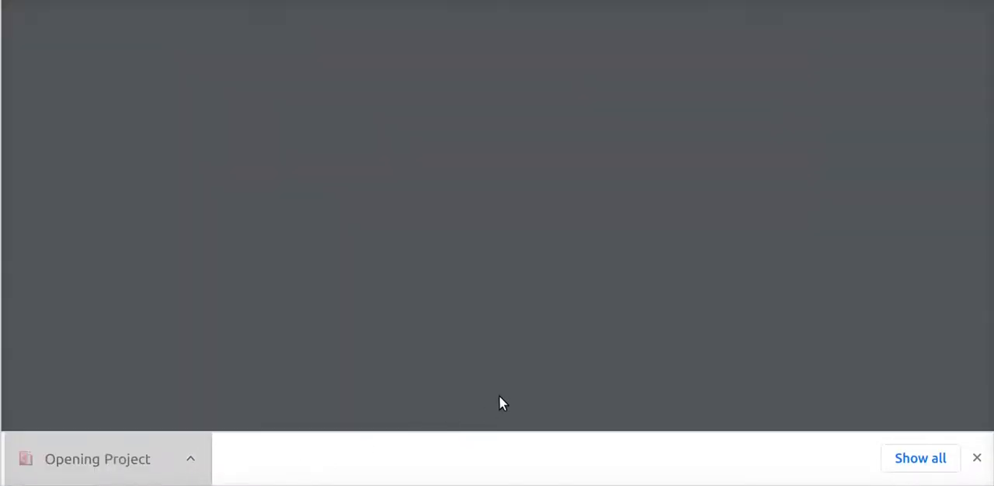
Review the itemized PDF's per-task planned hours, performance ratios, timesheet rows and hours spent
scroll(544, 360, "down", 3)
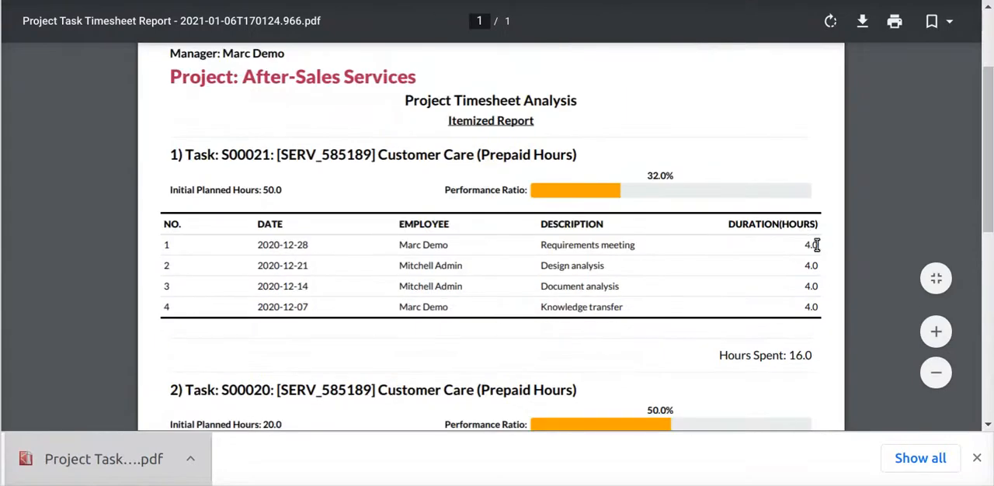
scroll(808, 311, "down", 3)
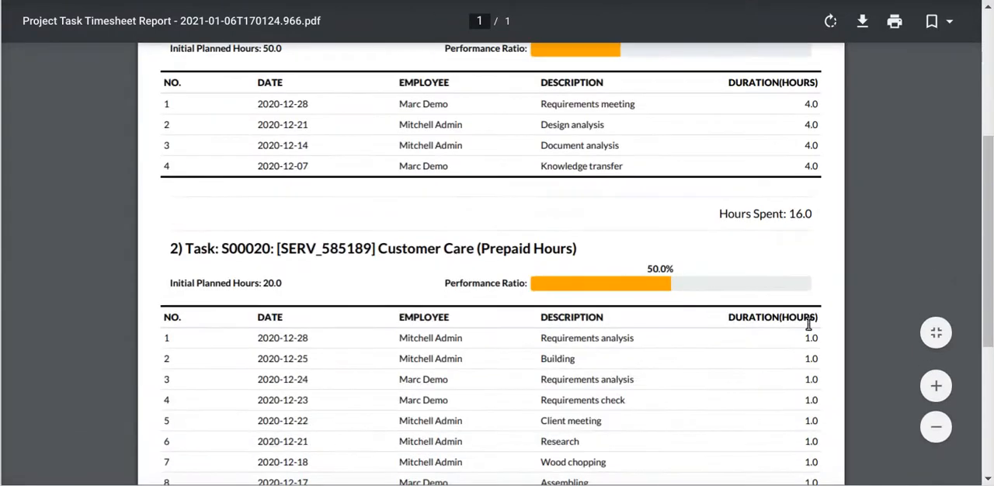
scroll(693, 253, "up", 4)
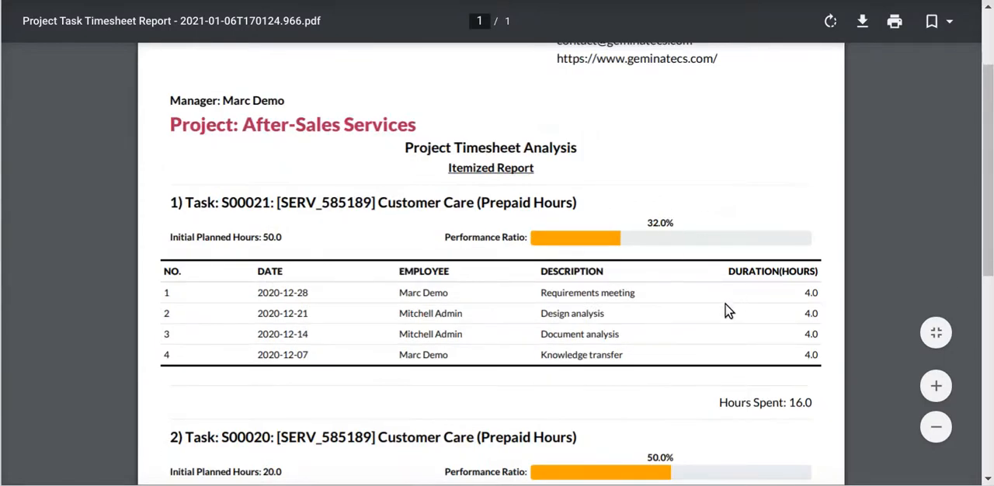
scroll(728, 308, "down", 7)
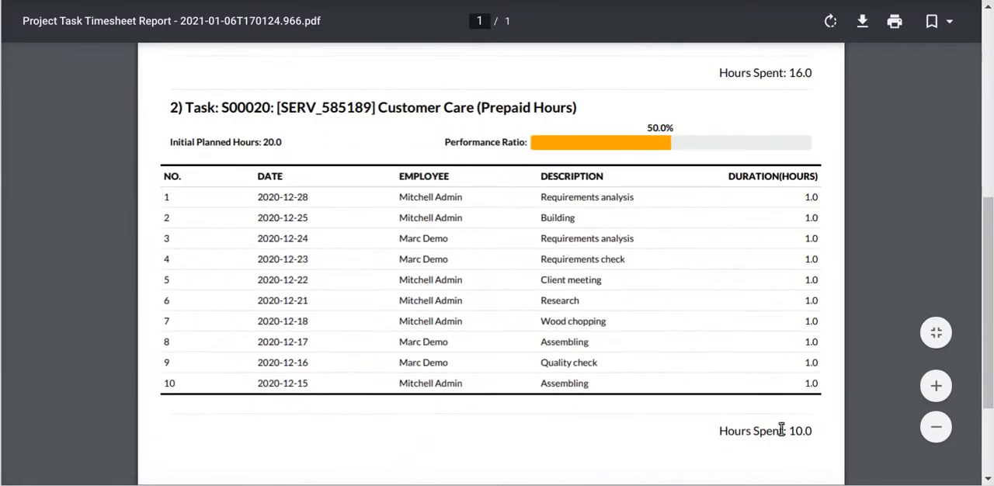
scroll(688, 264, "down", 3)
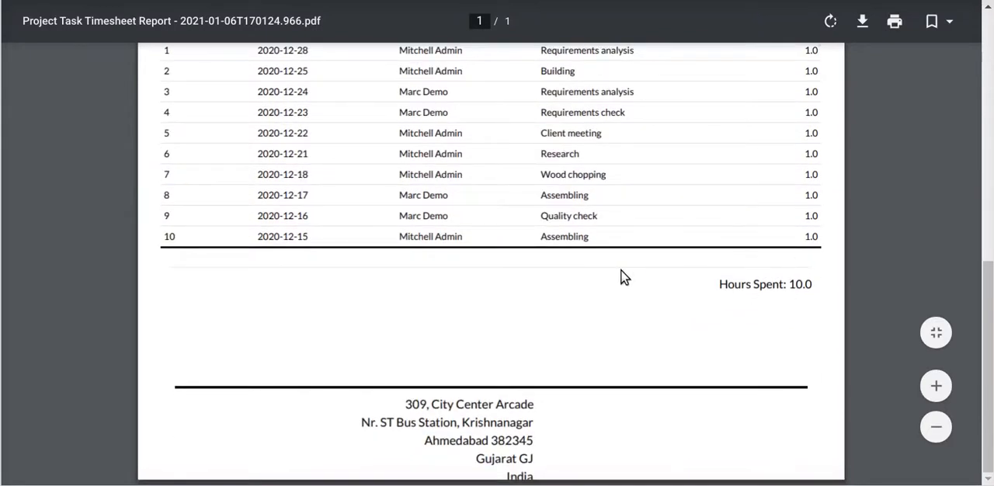
scroll(668, 311, "up", 6)
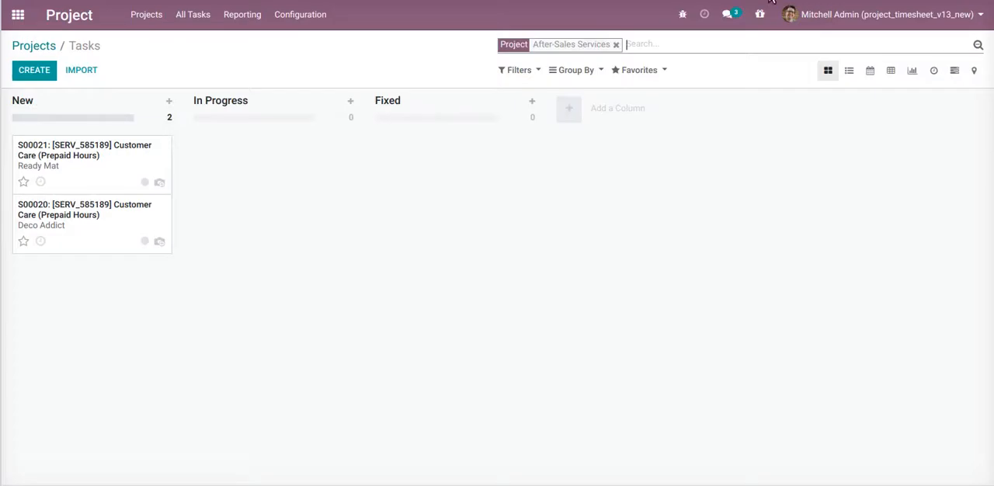
Check the Ready Mat task's timesheets, planned hours and progress against its section of the itemized PDF
left_click(92, 153)
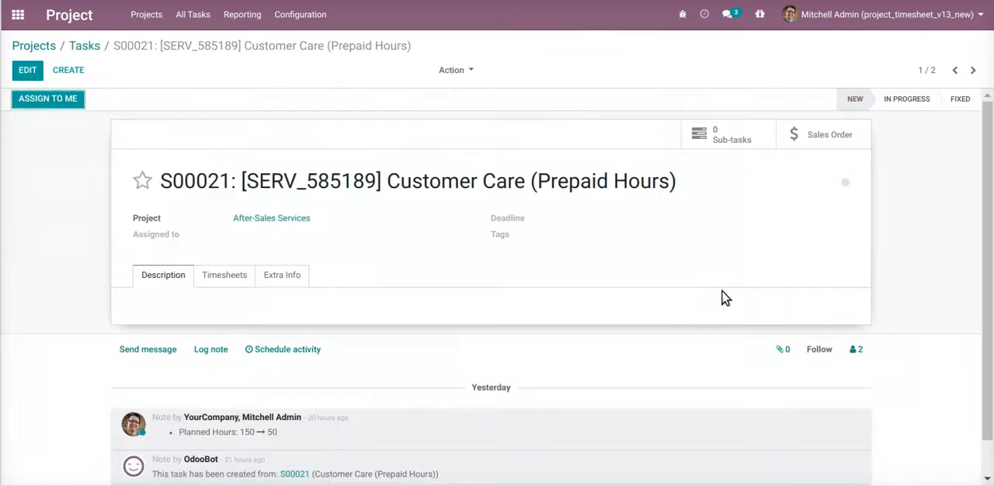
left_click(237, 275)
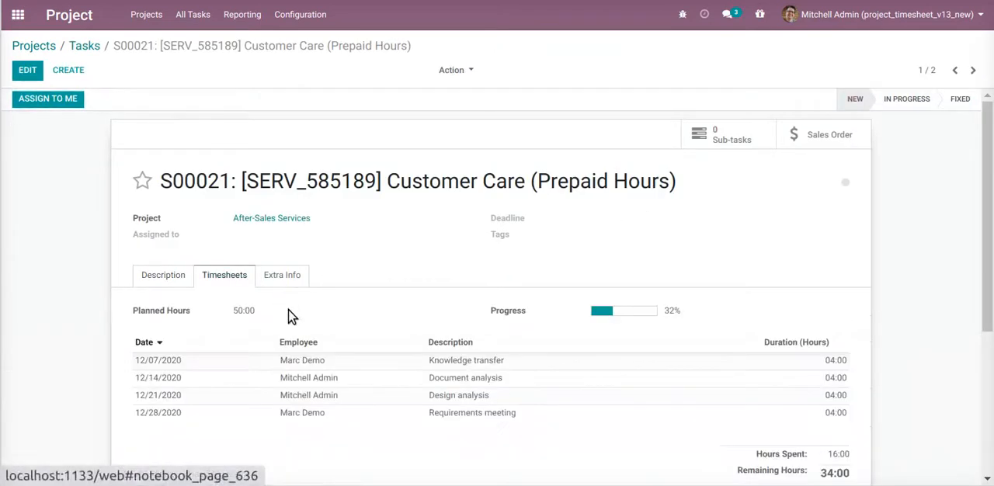
scroll(637, 299, "down", 2)
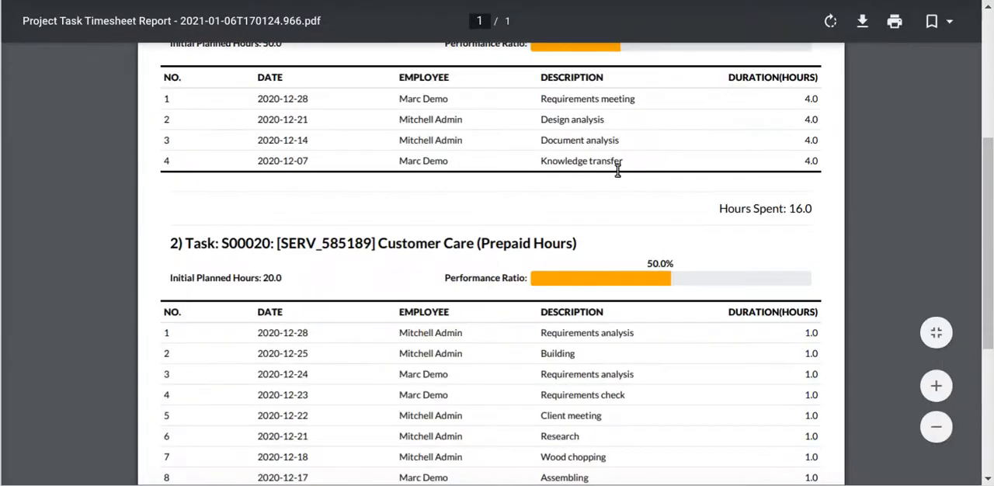
scroll(575, 171, "up", 1)
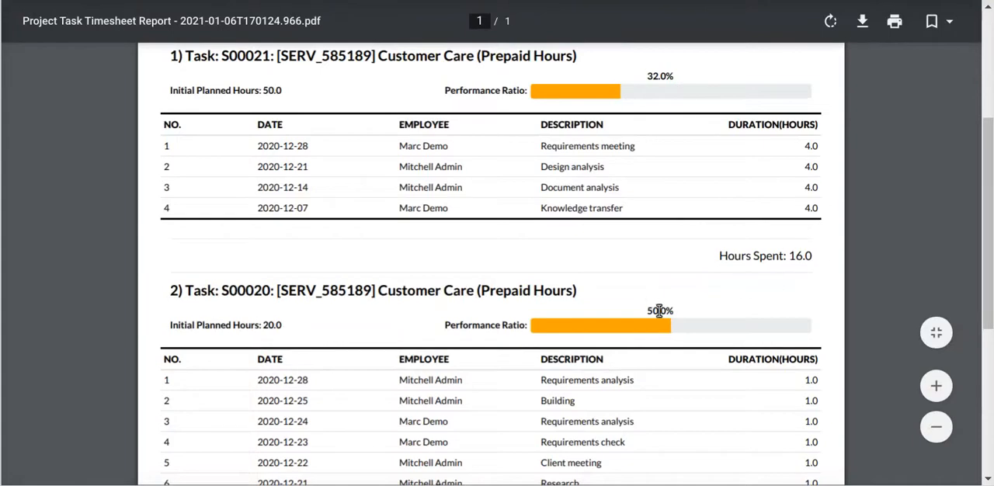
Compare the second task section of the itemized PDF with the Deco Addict task's timesheets, planned hours and progress
scroll(673, 341, "down", 3)
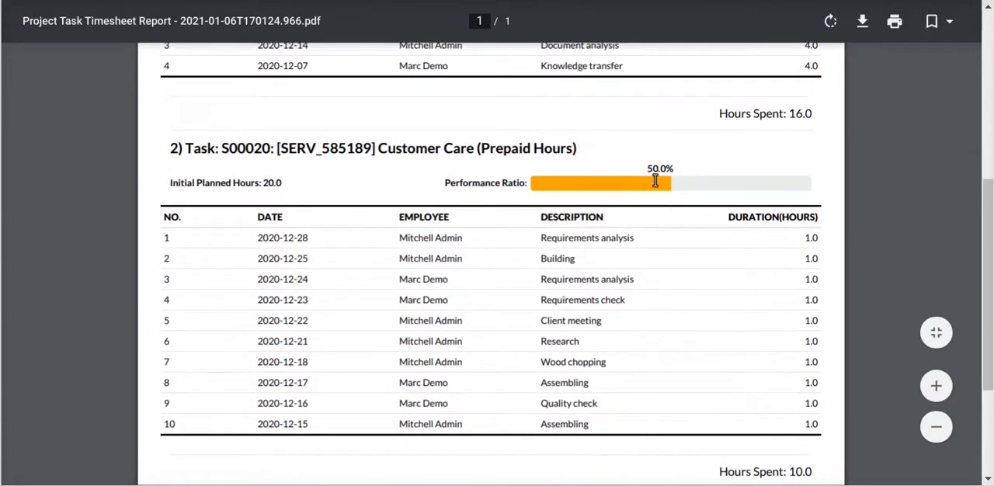
scroll(686, 282, "down", 2)
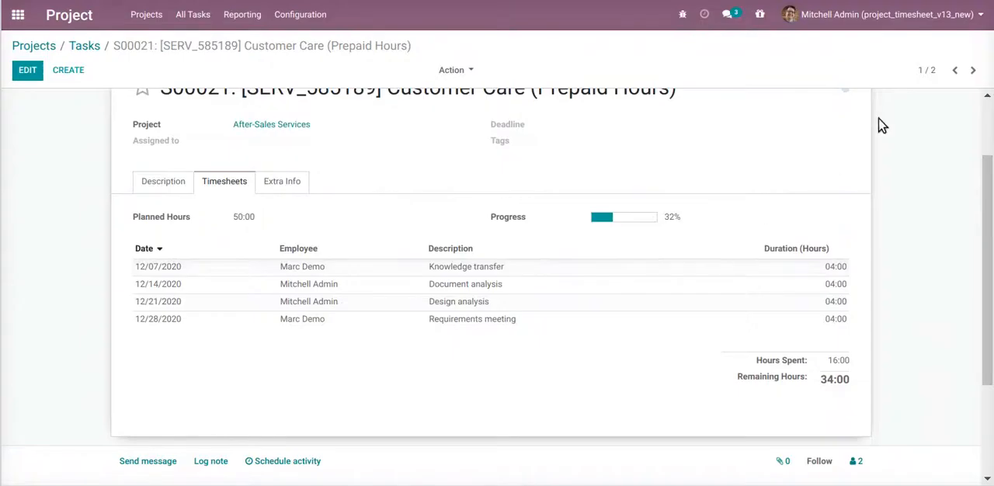
left_click(971, 71)
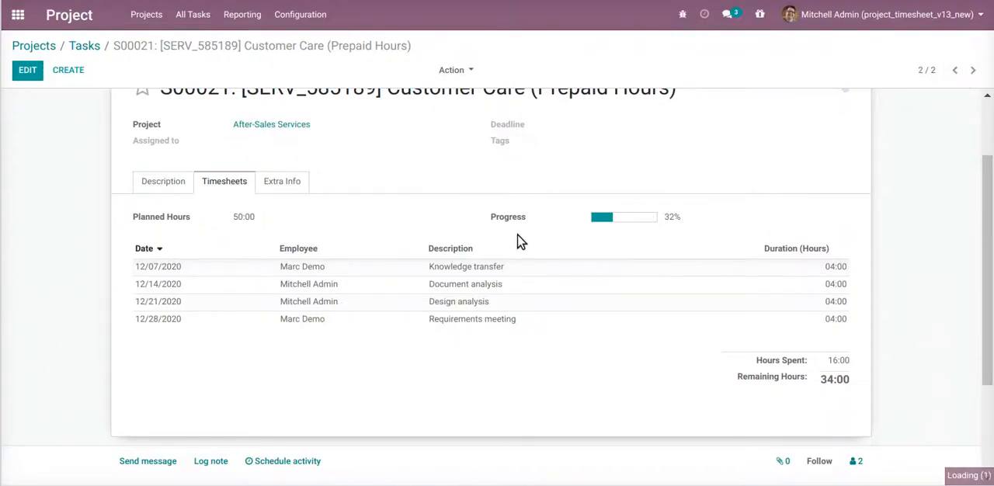
scroll(587, 293, "down", 2)
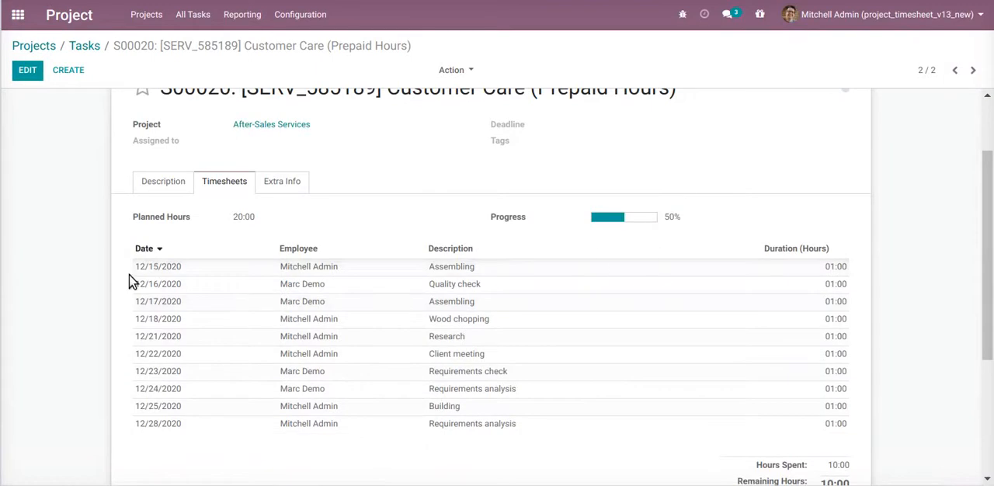
scroll(656, 402, "down", 1)
scroll(656, 403, "down", 1)
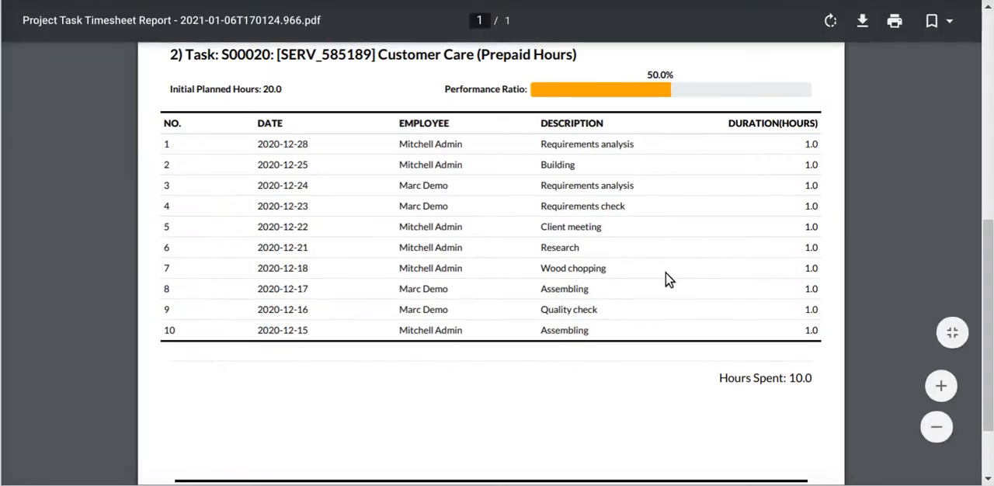
scroll(441, 314, "up", 1)
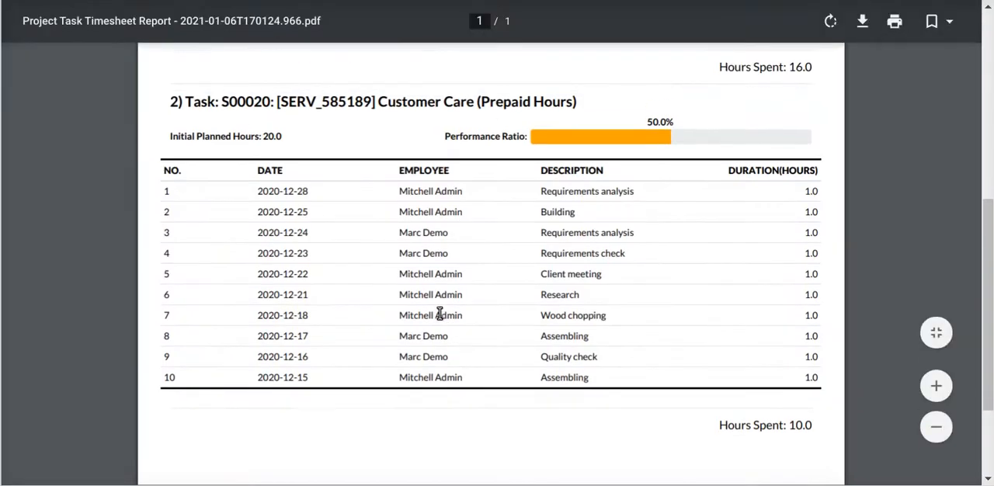
scroll(431, 282, "up", 8)
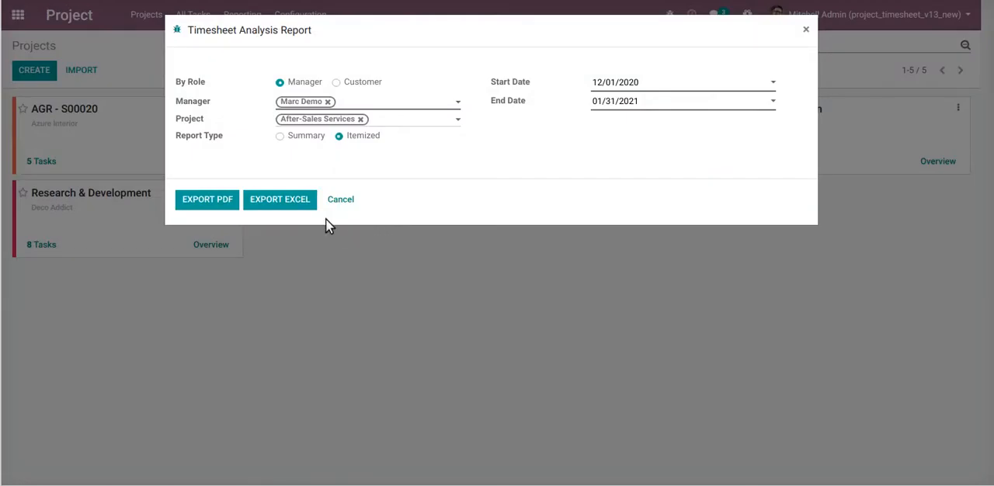
Set the timesheet report type back to Summary and add a second manager to the report
left_click(303, 136)
left_click(380, 102)
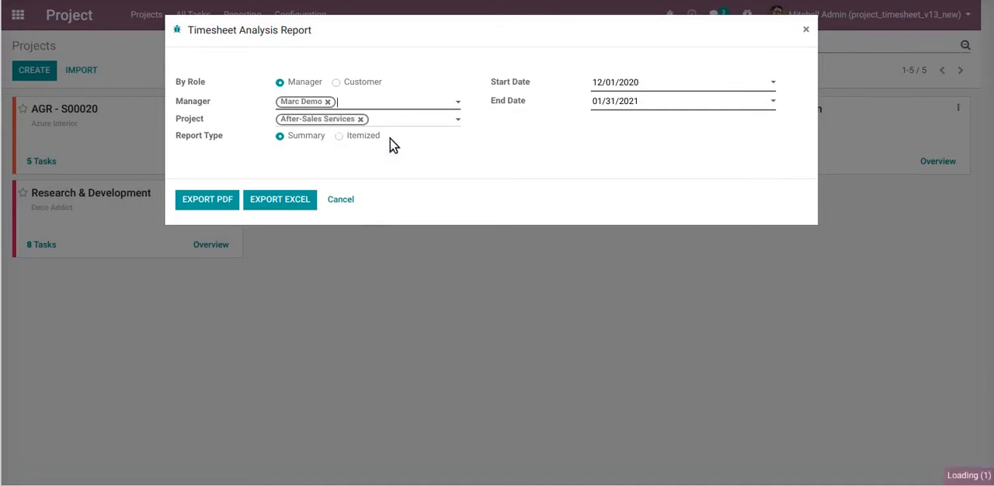
left_click(393, 139)
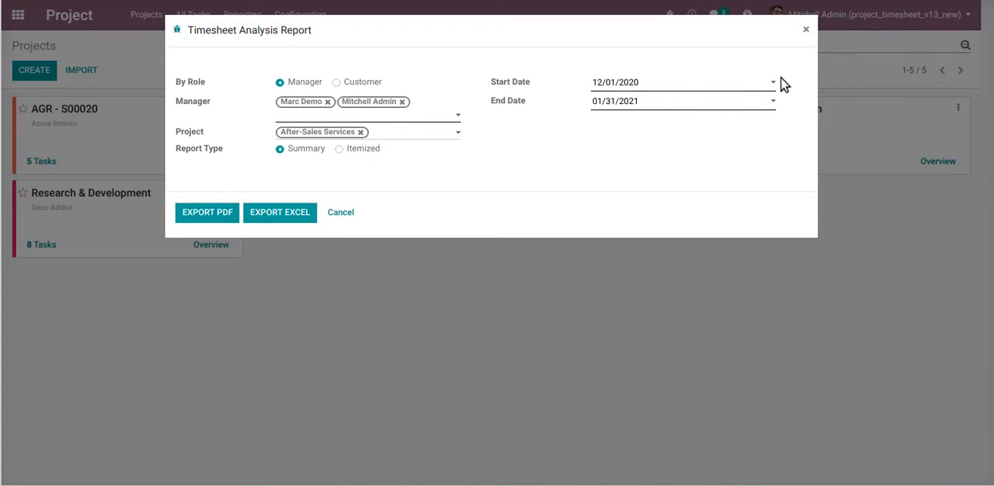
Switch to the notepad and place the cursor after the task wise Itemized Report line
key("alt+Tab")
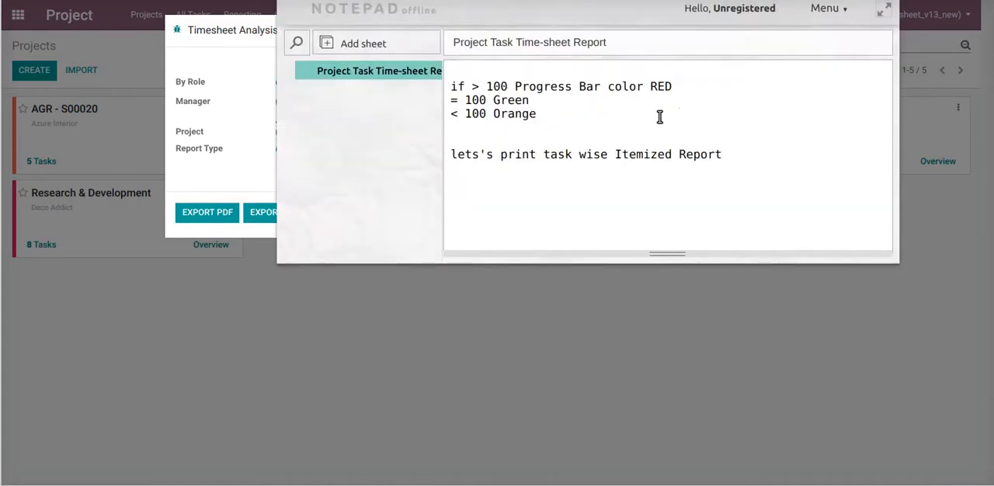
left_click(783, 158)
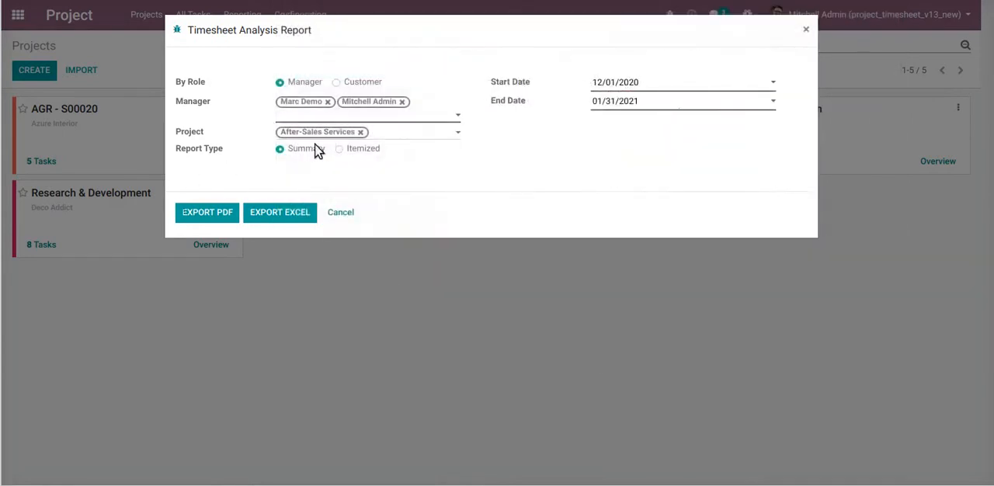
Set the report role to Customer, select Azure Interior and Deco Addict as customers, and remove the After-Sales Services project
left_click(360, 82)
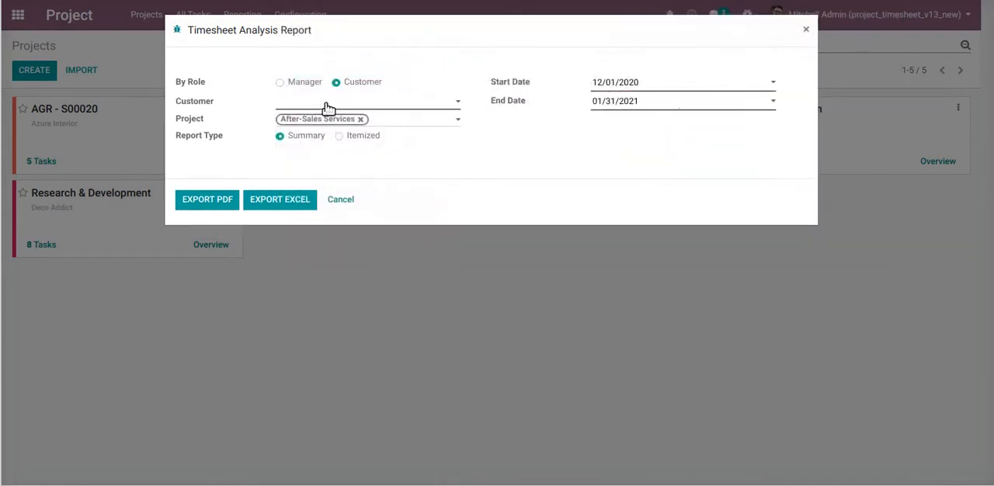
left_click(329, 108)
left_click(349, 124)
left_click(372, 100)
left_click(384, 122)
left_click(360, 132)
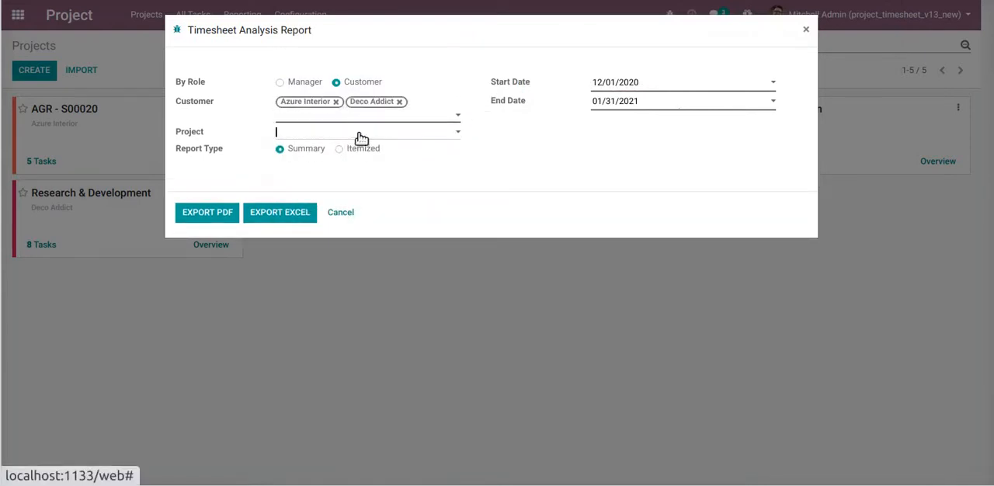
Add the projects AGR - S00020, After-Sales Services, DPC - S00021, Office Design and Research & Development to the timesheet report
left_click(321, 135)
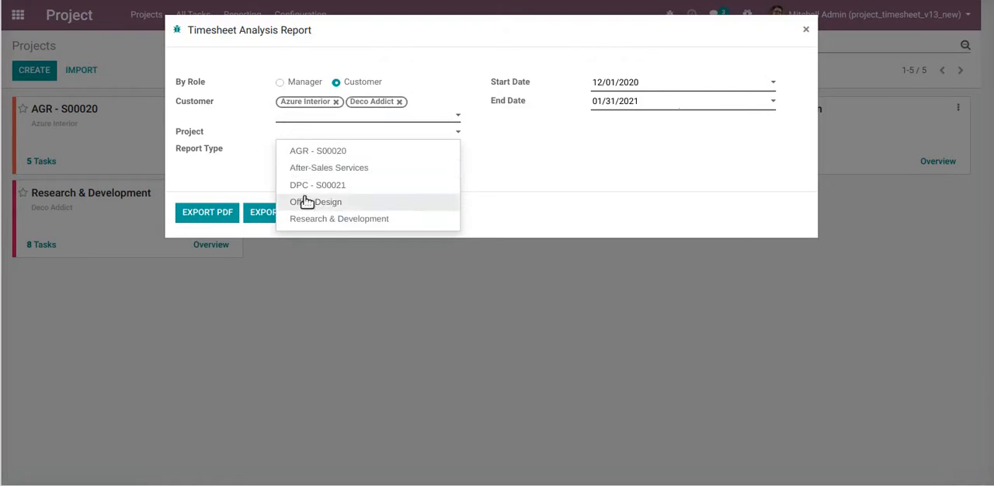
left_click(313, 151)
left_click(375, 140)
left_click(376, 150)
left_click(385, 147)
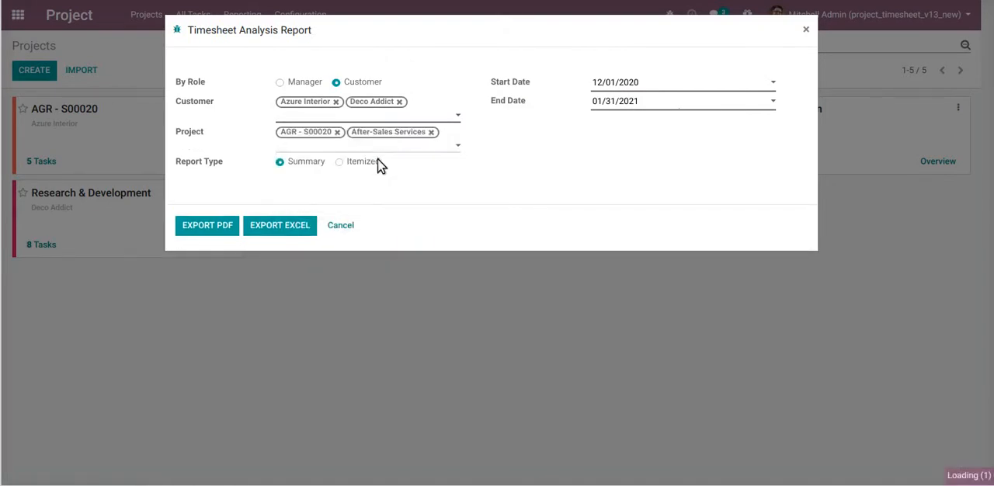
left_click(382, 163)
left_click(382, 156)
left_click(386, 165)
left_click(391, 163)
left_click(382, 178)
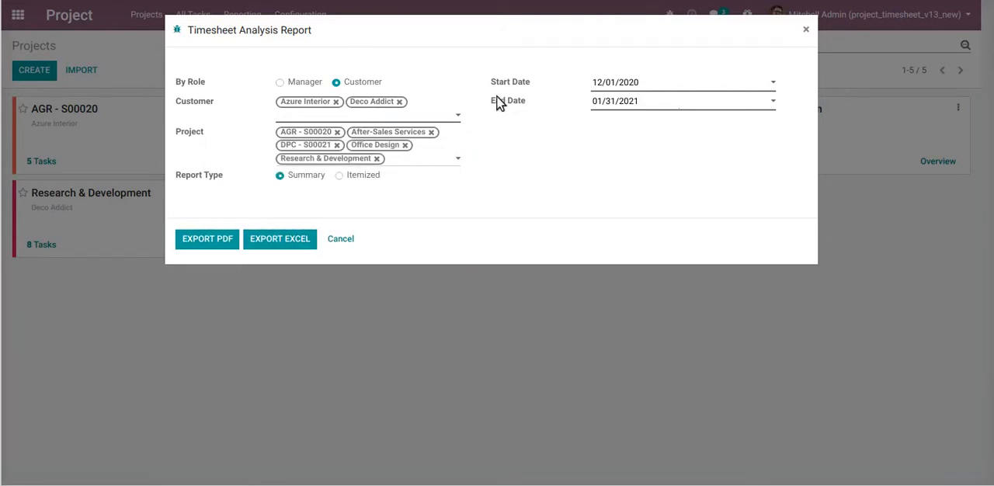
Export the customer summary report as a PDF and open the downloaded file
left_click(210, 241)
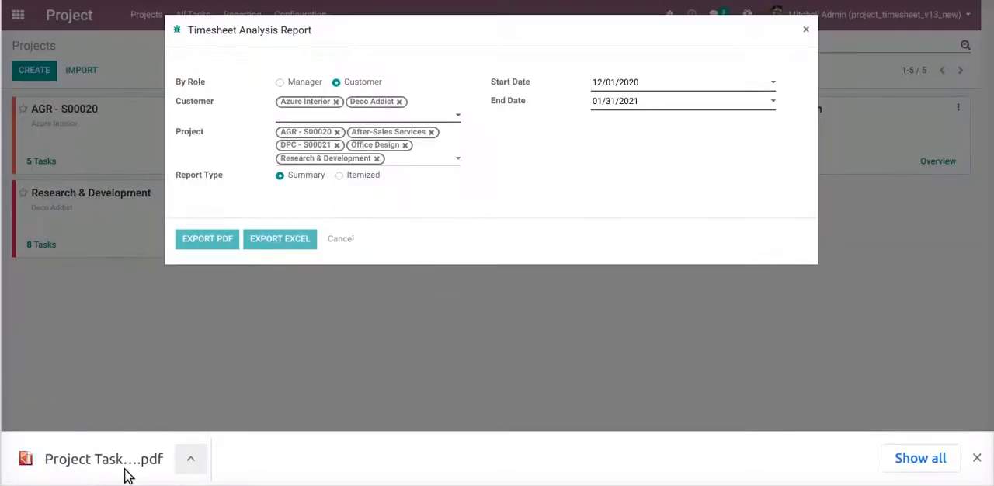
left_click(130, 477)
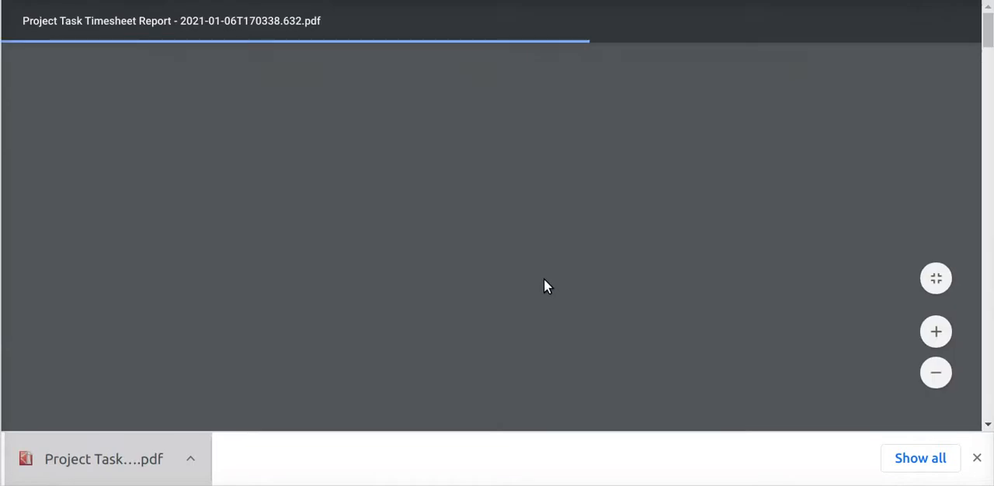
Review each project's summary page in the PDF, checking customer, planned hours, performance ratio, timesheet lines and hours spent
scroll(434, 232, "down", 4)
scroll(510, 247, "up", 4)
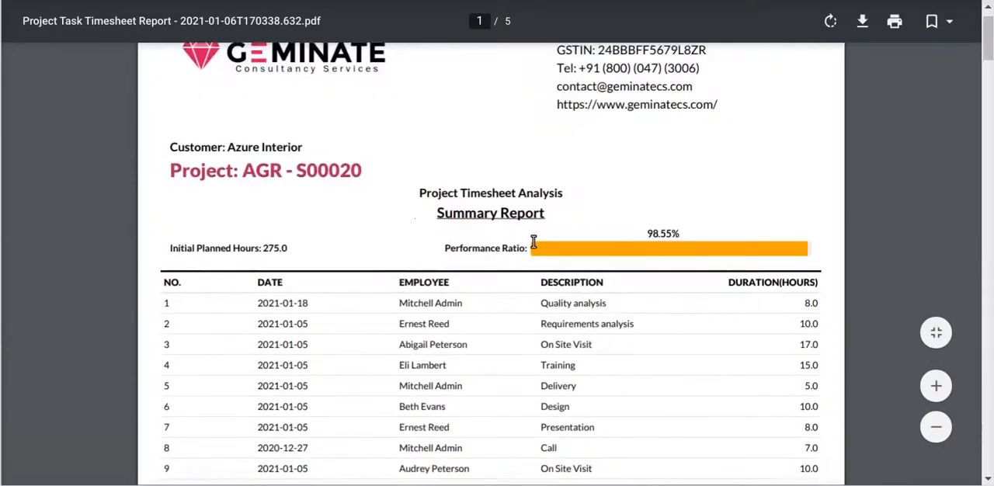
scroll(476, 312, "down", 4)
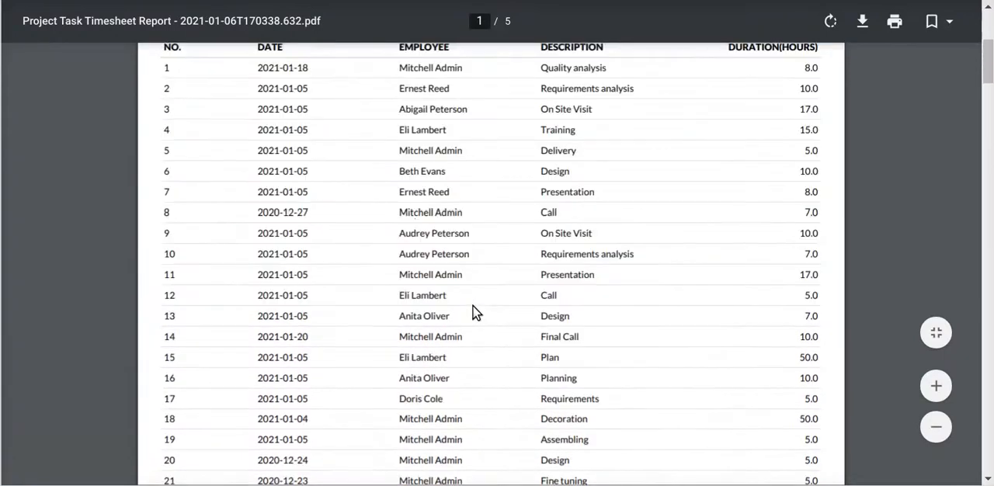
scroll(476, 311, "down", 3)
scroll(476, 307, "down", 10)
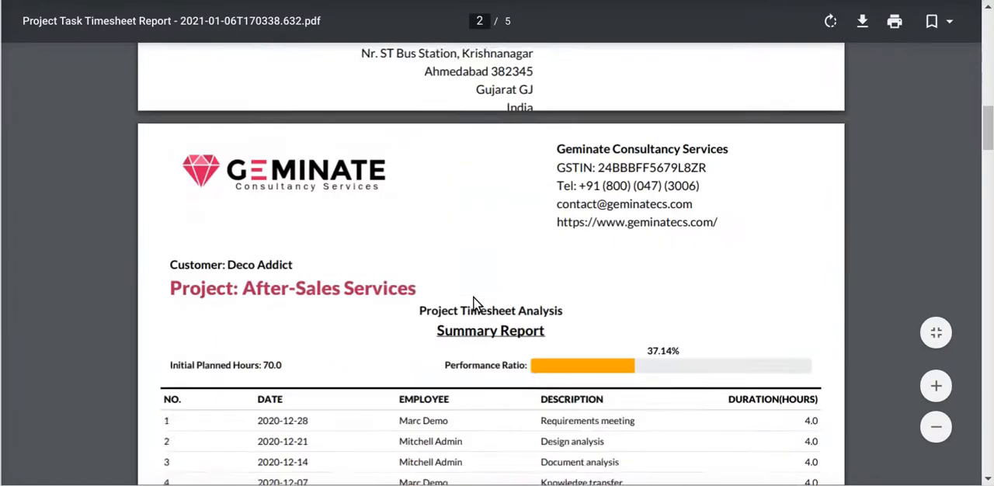
scroll(475, 291, "down", 6)
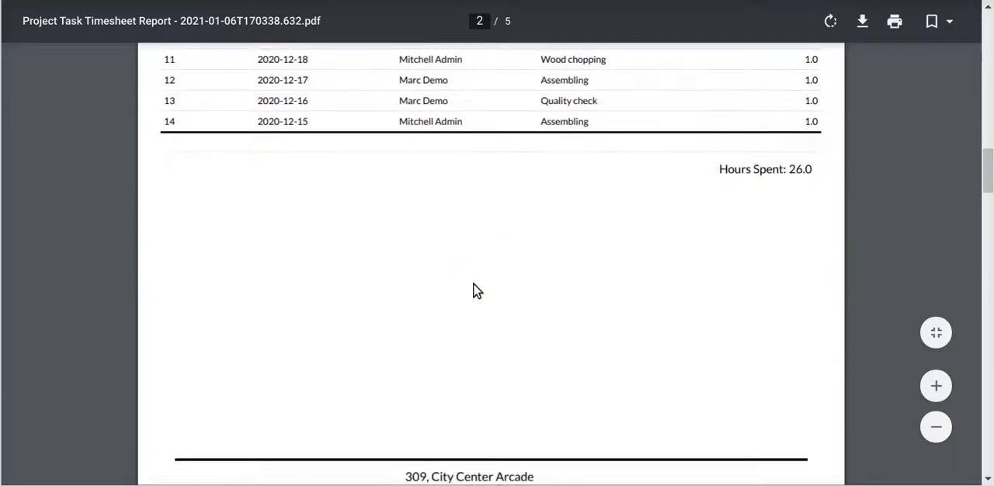
scroll(476, 282, "down", 5)
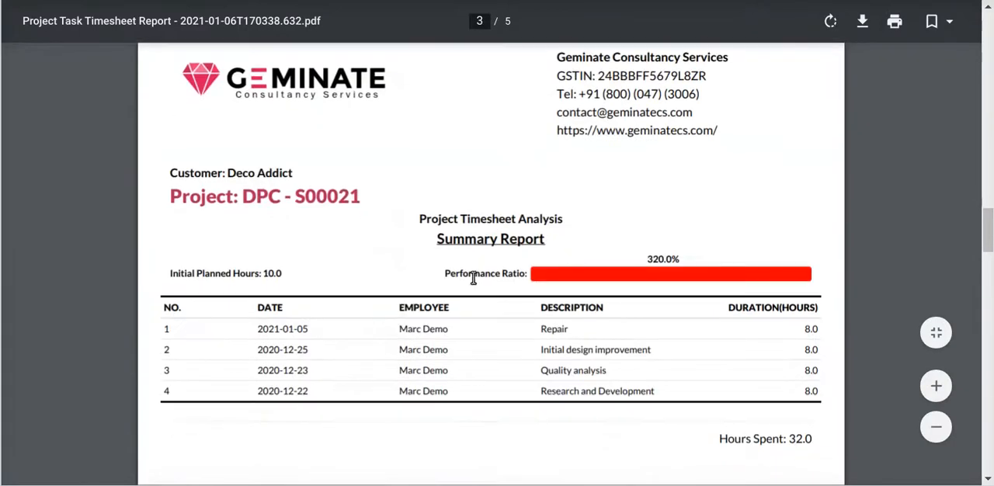
scroll(409, 311, "down", 10)
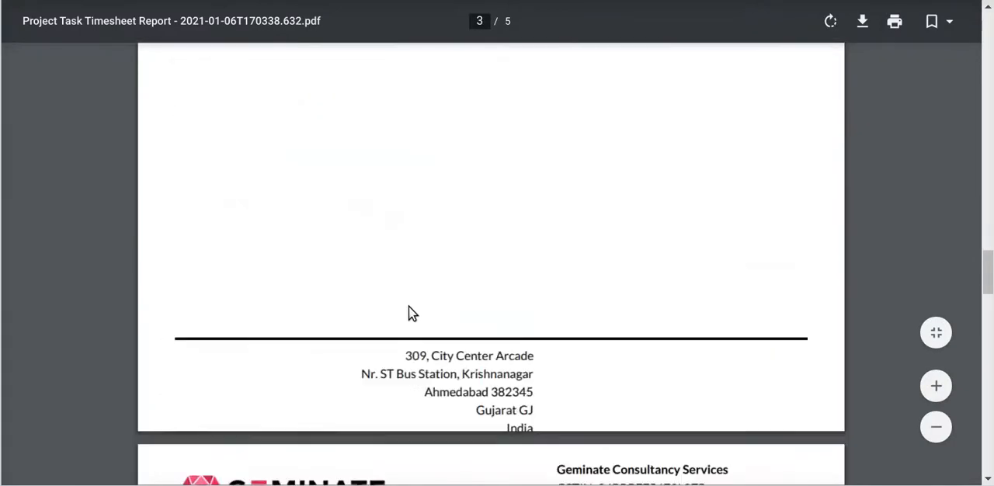
scroll(409, 311, "down", 3)
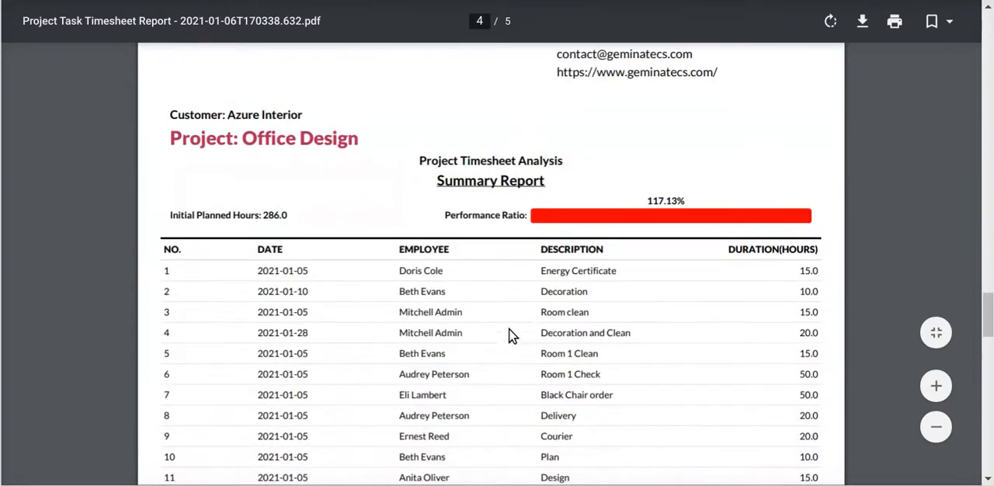
scroll(506, 322, "down", 6)
scroll(387, 304, "down", 6)
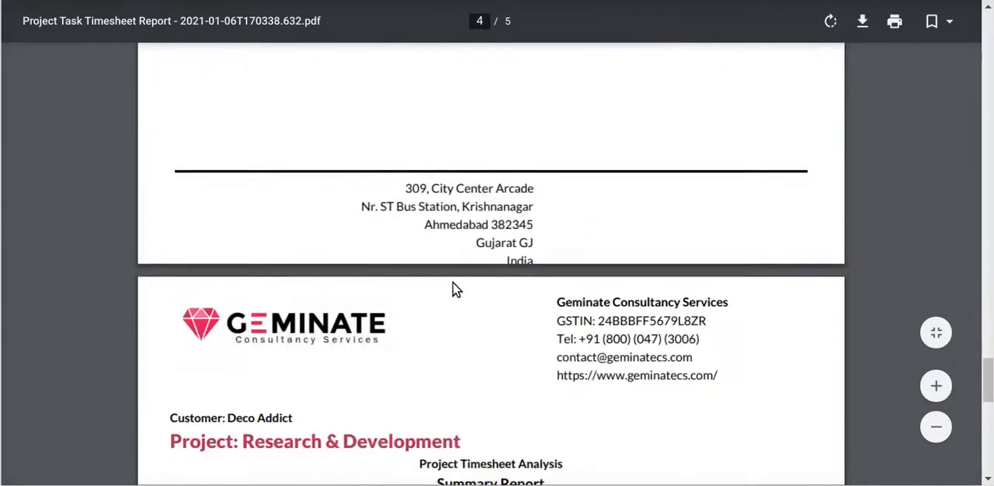
left_click_drag(251, 190, 287, 189)
left_click_drag(446, 283, 543, 283)
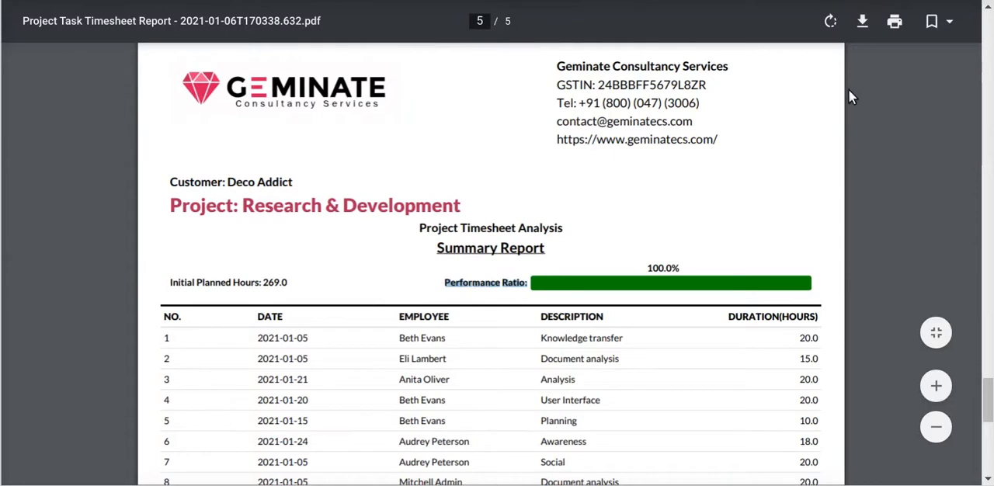
Switch to the notepad and compare its red, green and orange progress bar rules with the PDF's performance ratio bars
key("alt+Tab")
left_click_drag(451, 86, 685, 87)
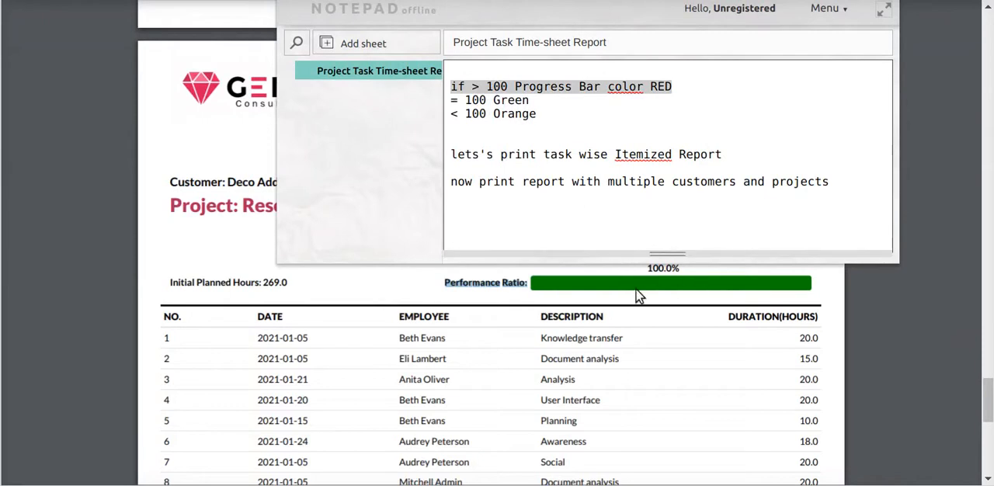
left_click_drag(466, 100, 536, 100)
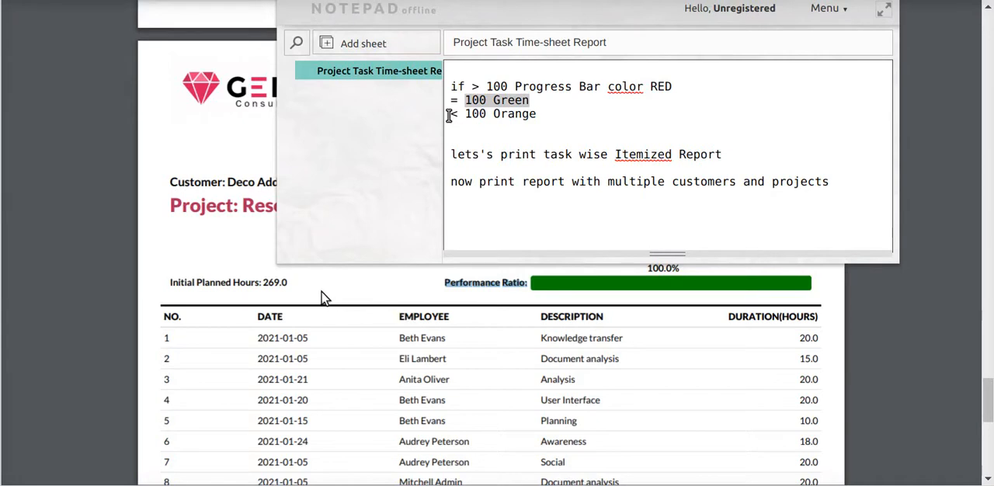
scroll(213, 247, "up", 4)
left_click(209, 244)
scroll(356, 247, "up", 4)
scroll(350, 303, "up", 10)
scroll(371, 313, "up", 10)
scroll(528, 334, "up", 4)
scroll(655, 355, "down", 4)
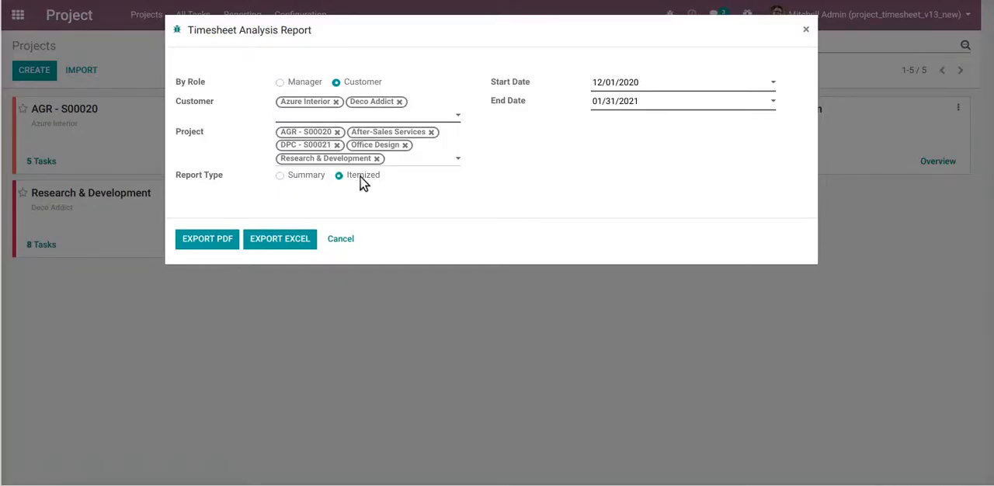
Set the report type to Itemized, export the customer report as a PDF and open the downloaded file
left_click(200, 241)
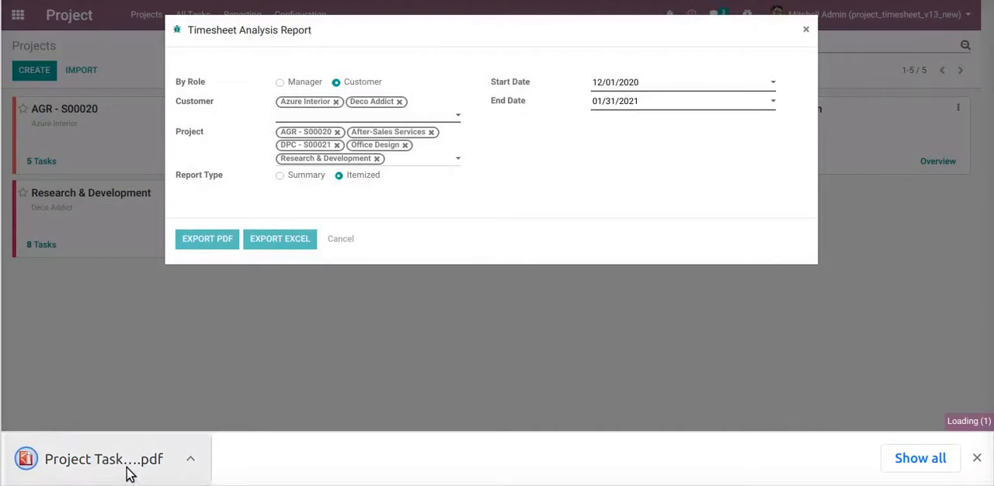
left_click(128, 471)
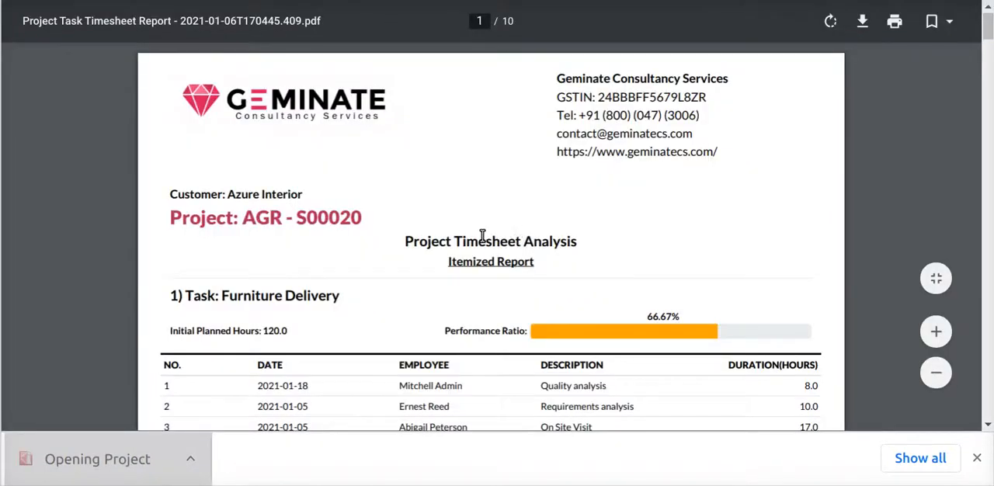
Review the task sections of the itemized PDF, checking each task's planned hours, performance ratio and hours spent
scroll(405, 253, "down", 3)
scroll(435, 335, "down", 3)
scroll(377, 300, "down", 3)
scroll(362, 303, "down", 3)
scroll(416, 302, "down", 4)
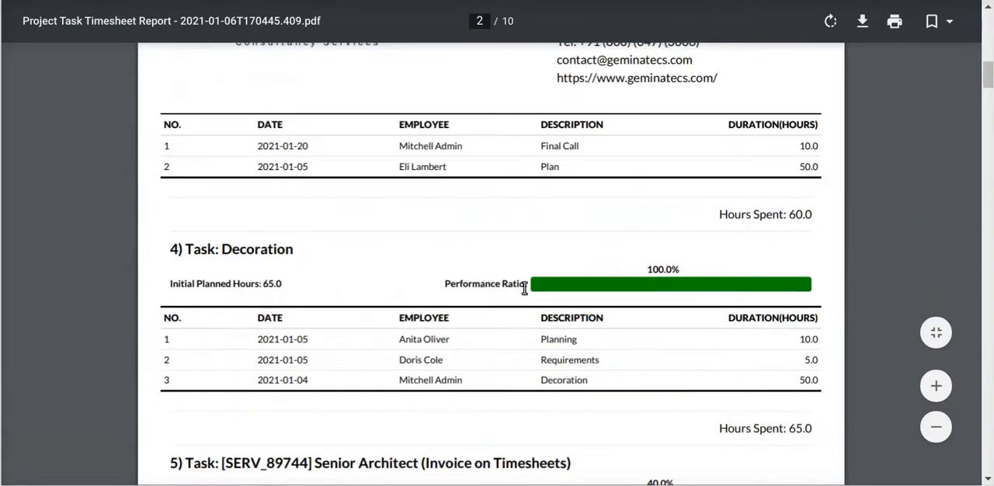
scroll(415, 301, "down", 4)
scroll(459, 319, "down", 3)
scroll(590, 327, "down", 3)
scroll(545, 325, "down", 8)
scroll(476, 320, "down", 3)
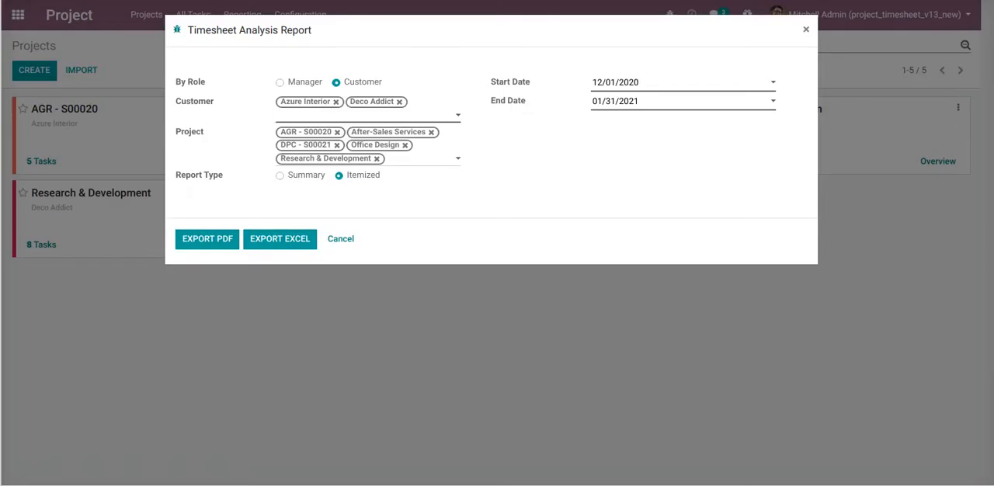
Switch to the notepad and add the line "same in Excel" below the multiple customers and projects line
key("alt+Tab")
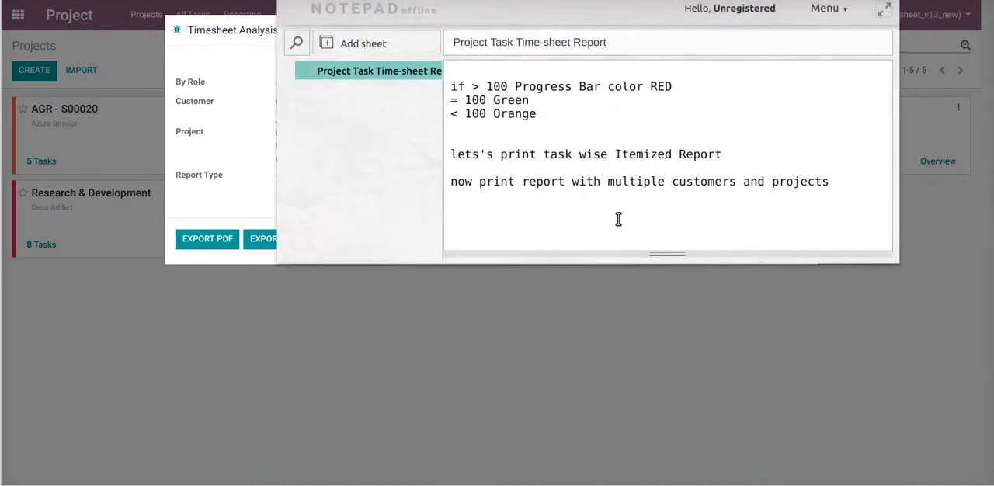
left_click(838, 180)
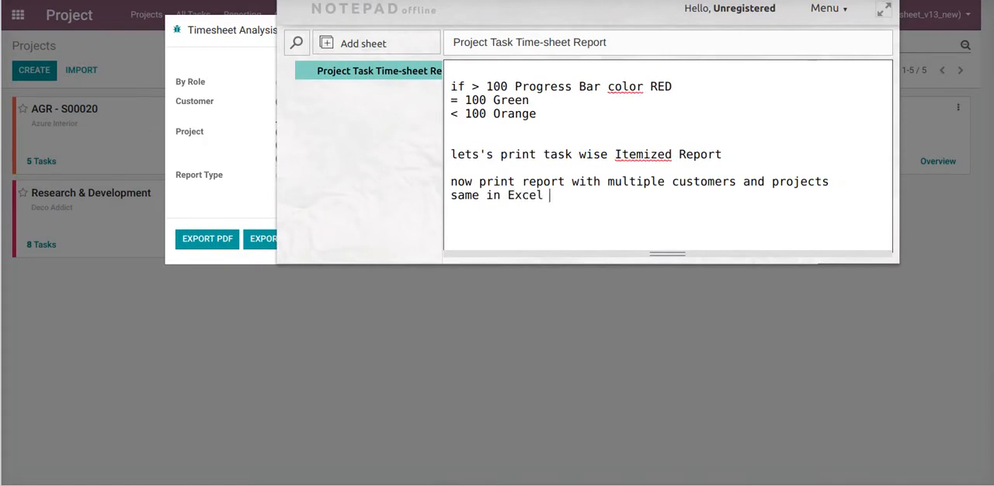
left_click(155, 0)
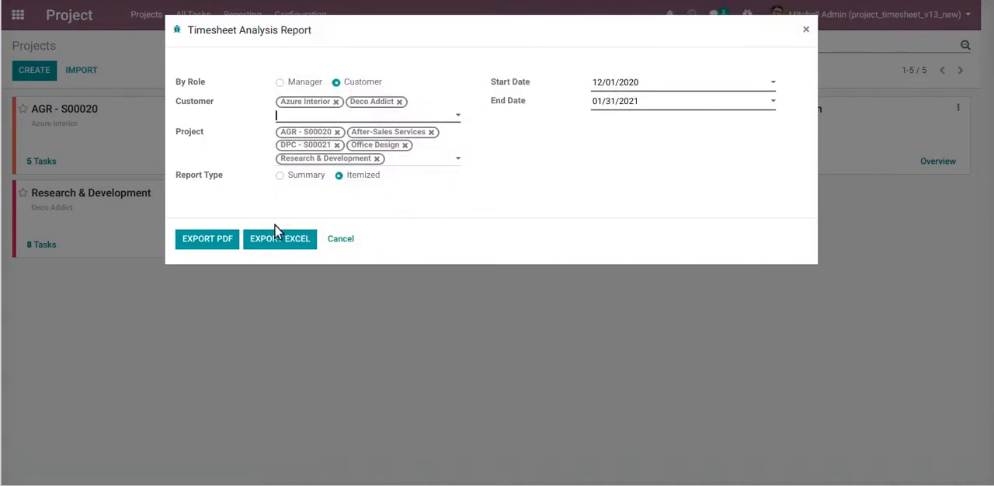
Set the report type back to Summary, export the customer report to Excel and open the downloaded workbook
left_click(303, 177)
left_click(277, 246)
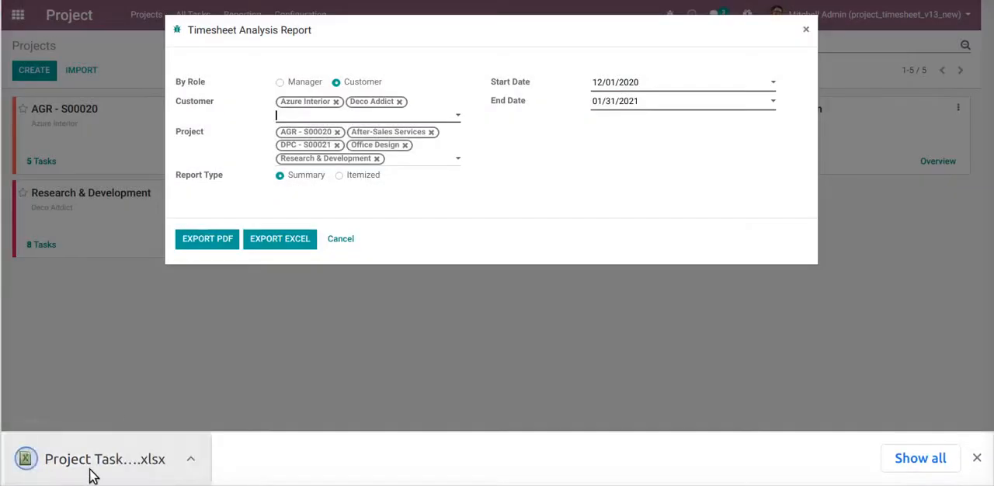
left_click(88, 472)
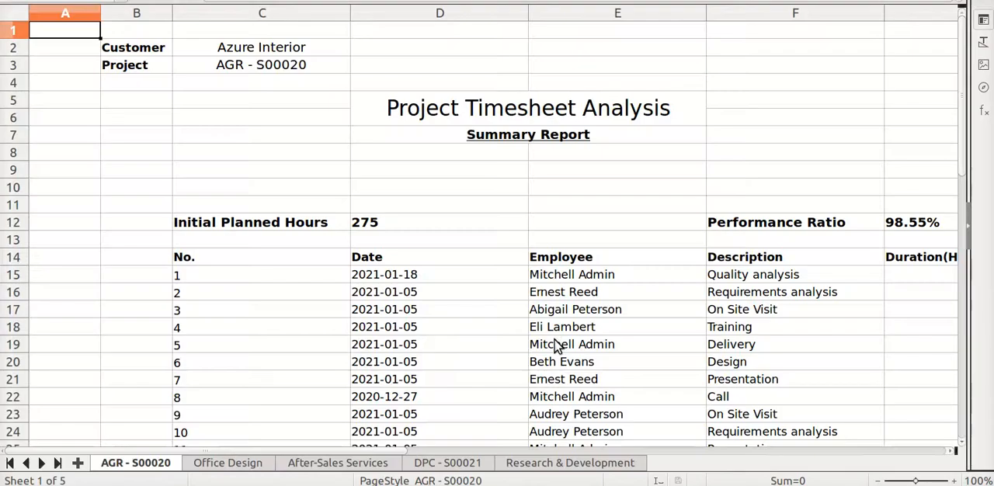
Examine the AGR - S00020 sheet's planned hours, performance ratio, timesheet lines and hours spent
scroll(553, 266, "down", 2)
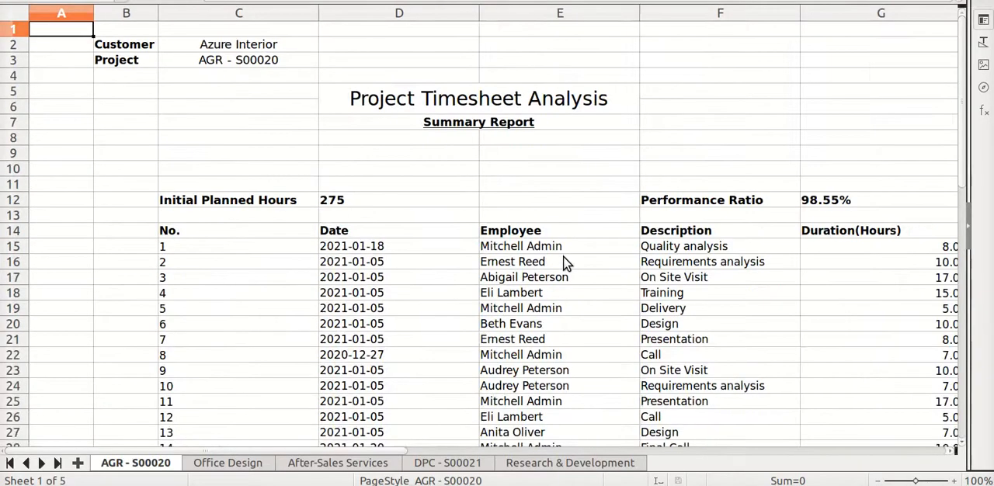
scroll(474, 194, "down", 3)
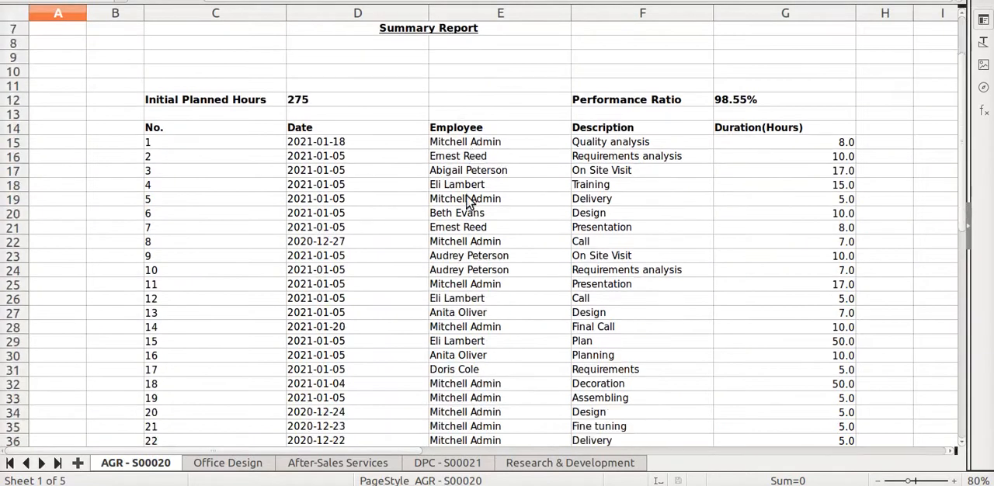
scroll(468, 200, "down", 2)
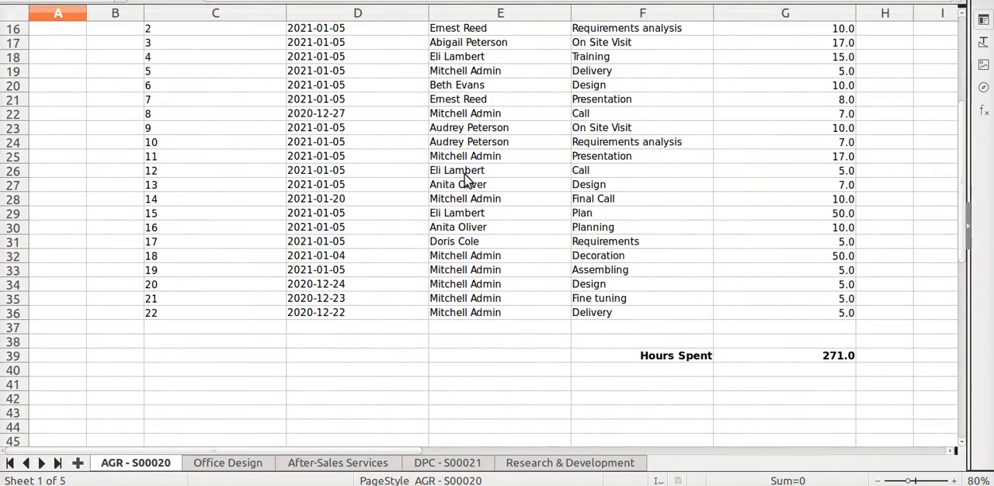
scroll(466, 186, "up", 4)
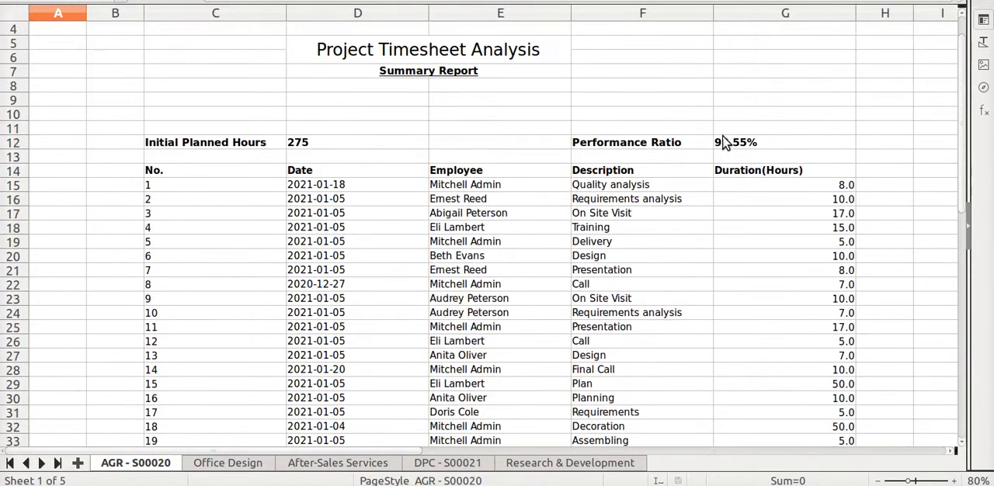
scroll(691, 225, "down", 4)
scroll(672, 244, "down", 11)
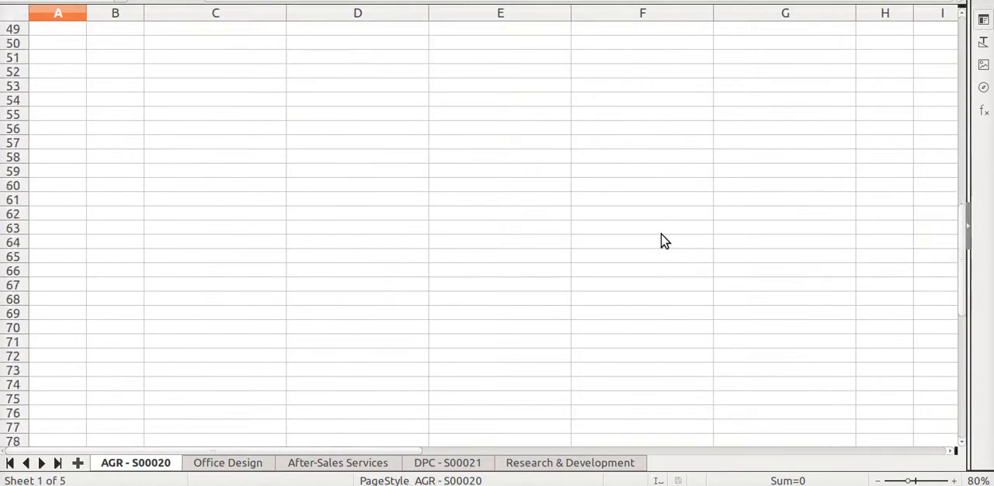
scroll(661, 240, "up", 4)
Examine the planned hours, performance ratio and timesheet lines on the Office Design and After-Sales Services sheets
left_click(247, 464)
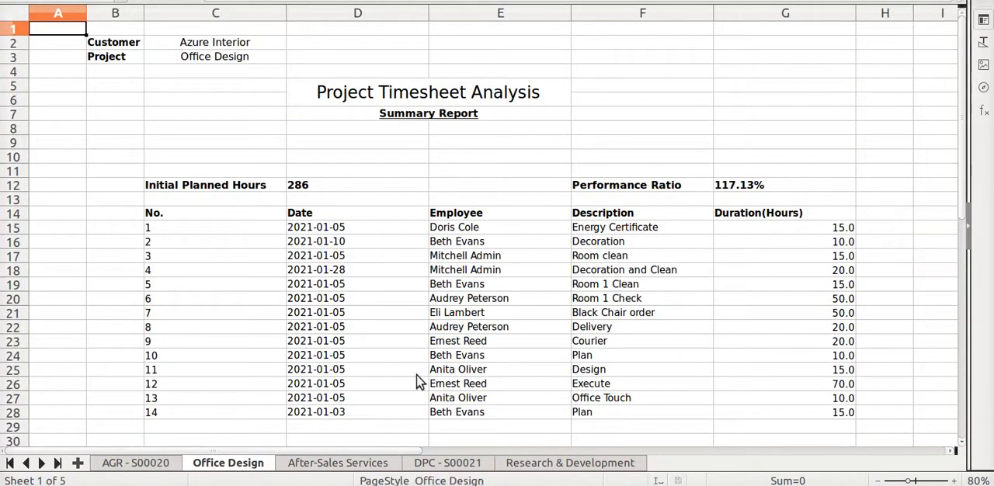
scroll(688, 220, "down", 1)
scroll(669, 218, "up", 1)
left_click(360, 465)
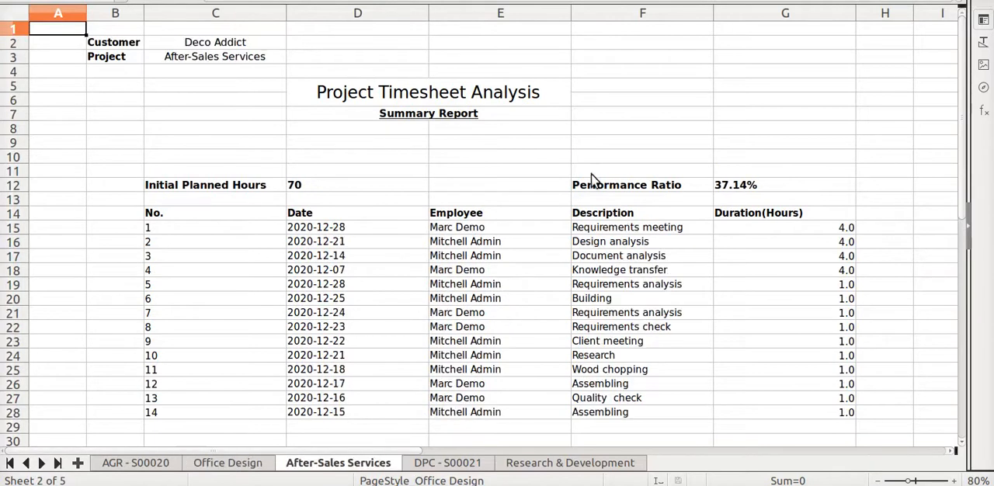
scroll(428, 247, "down", 2)
scroll(427, 246, "up", 2)
scroll(418, 237, "down", 2)
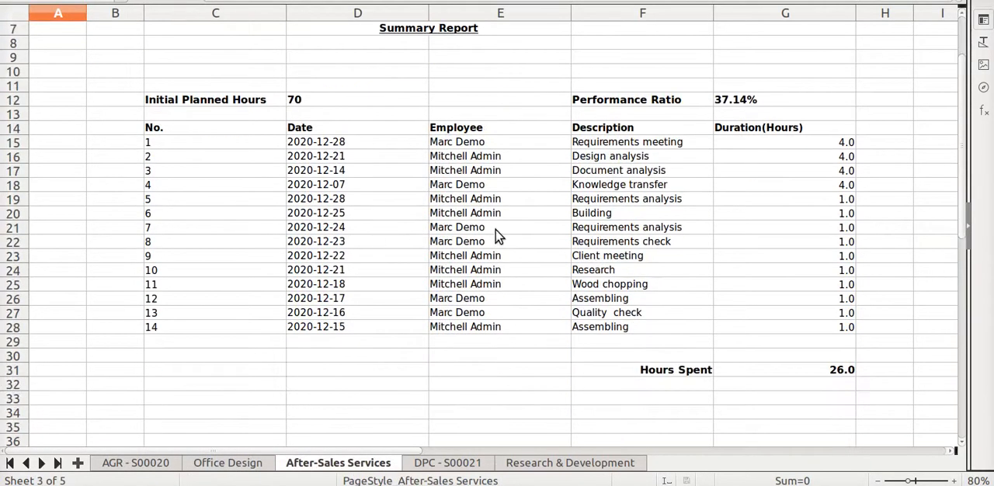
scroll(433, 247, "up", 2)
scroll(404, 234, "down", 2)
scroll(404, 237, "up", 2)
scroll(423, 310, "down", 3)
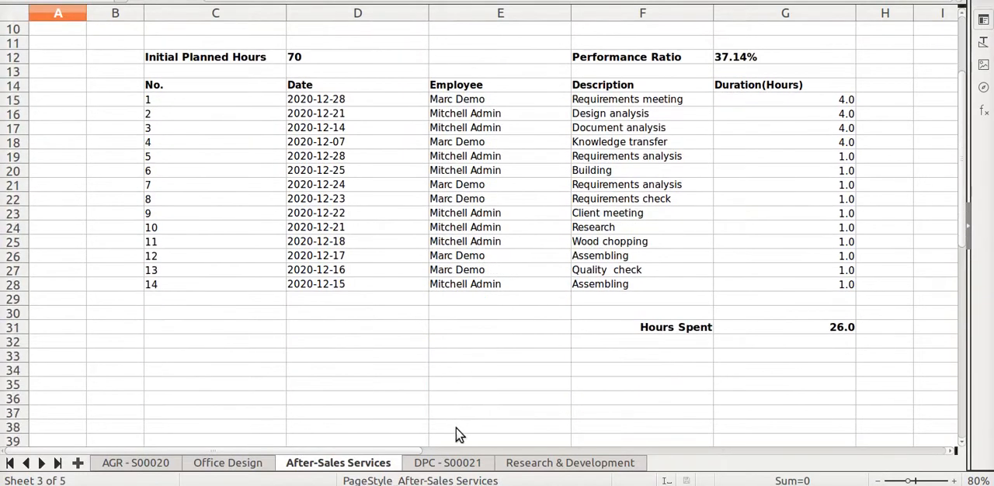
Examine the planned hours, performance ratio, timesheet lines and hours spent on the DPC - S00021 and Research & Development sheets
left_click(442, 464)
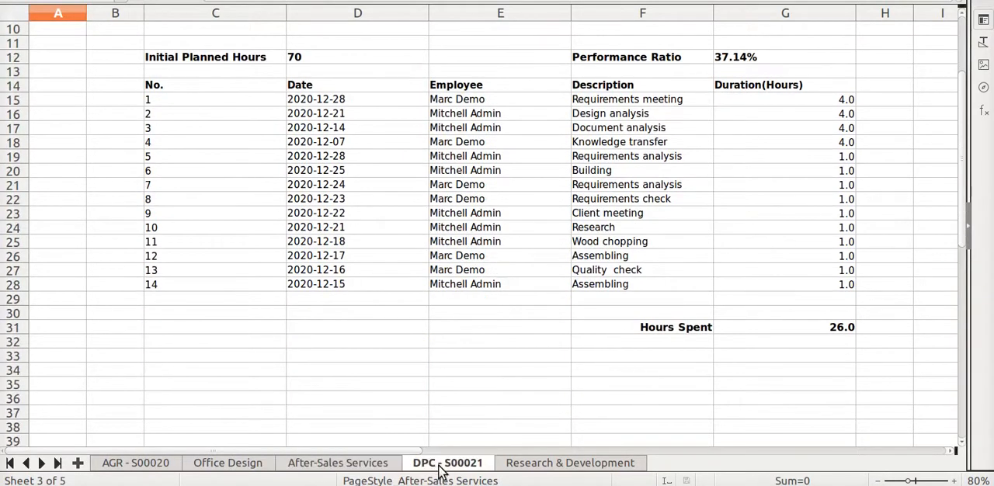
left_click(547, 461)
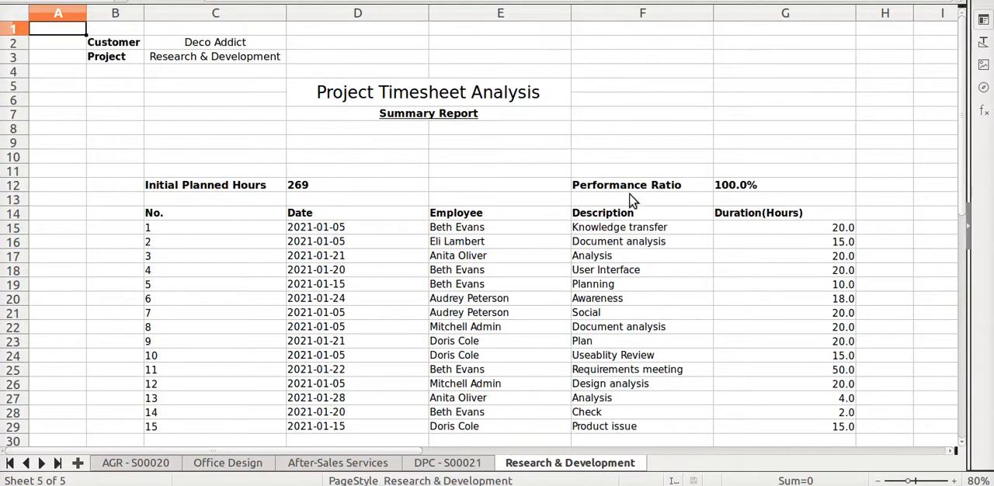
scroll(652, 204, "down", 1)
scroll(667, 193, "down", 1)
scroll(566, 207, "up", 2)
scroll(509, 250, "down", 2)
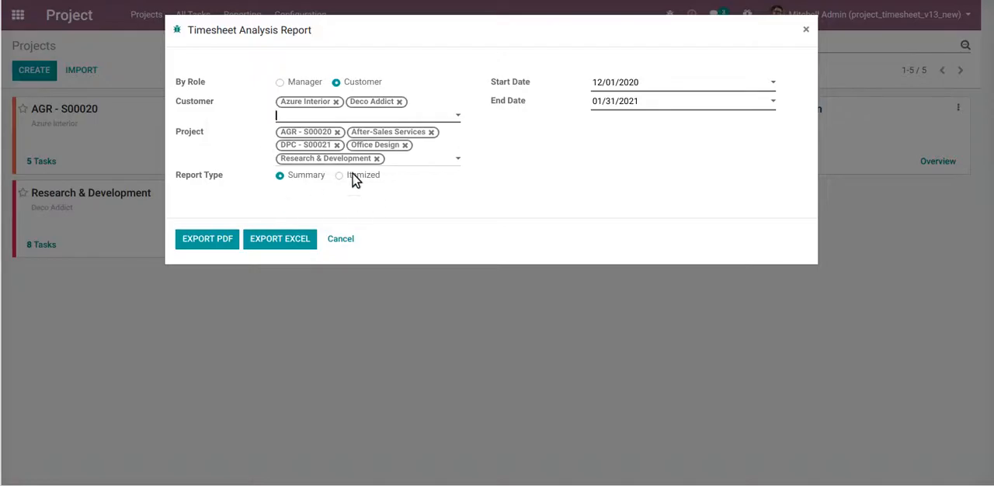
Set the report type to Itemized, export the customer report to Excel and open the downloaded workbook at 75% zoom
left_click(356, 176)
left_click(278, 241)
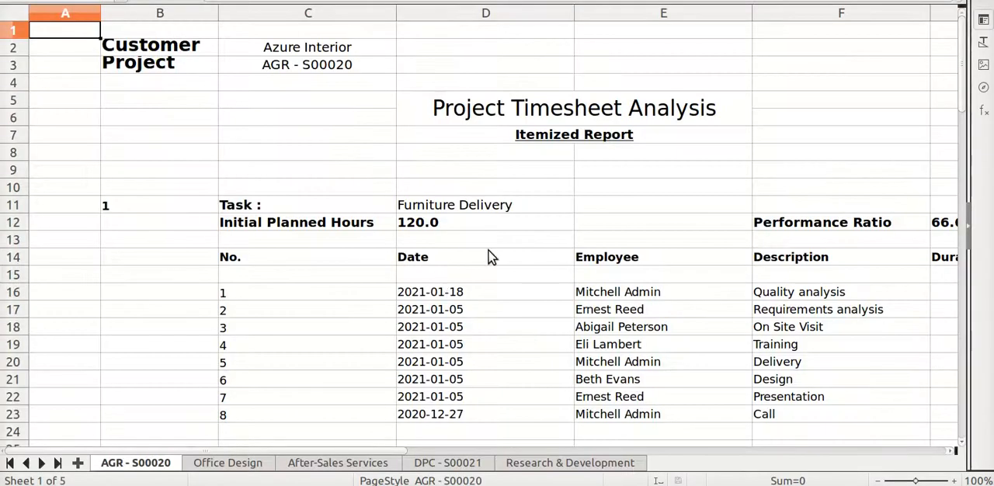
scroll(493, 231, "down", 3, "ctrl")
scroll(491, 234, "down", 2)
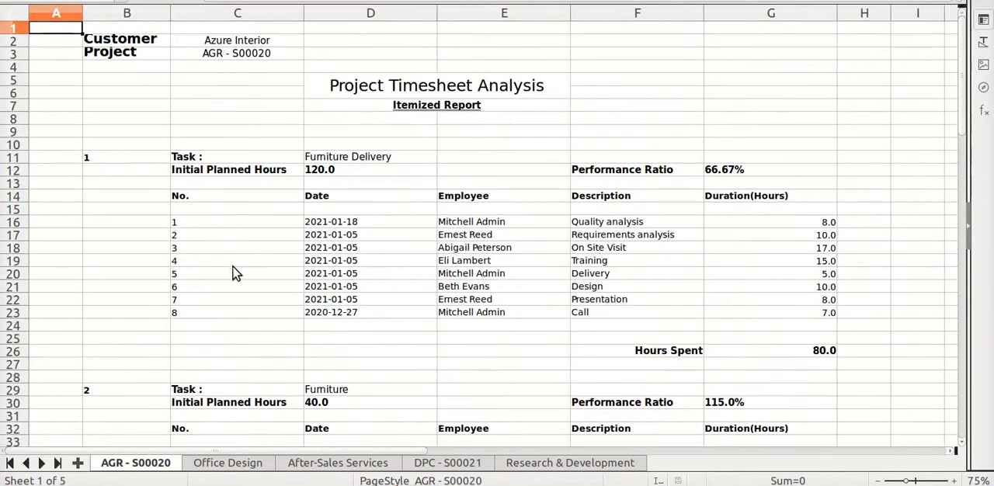
Examine the task-wise planned hours, performance ratios and hours spent on the itemized AGR - S00020 and Office Design sheets
scroll(237, 270, "down", 19)
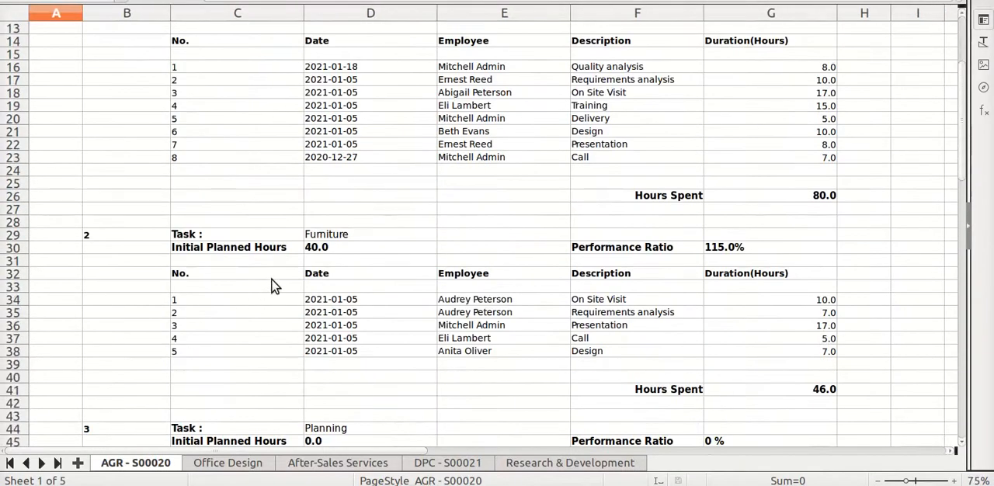
left_click(208, 466)
scroll(427, 171, "down", 6)
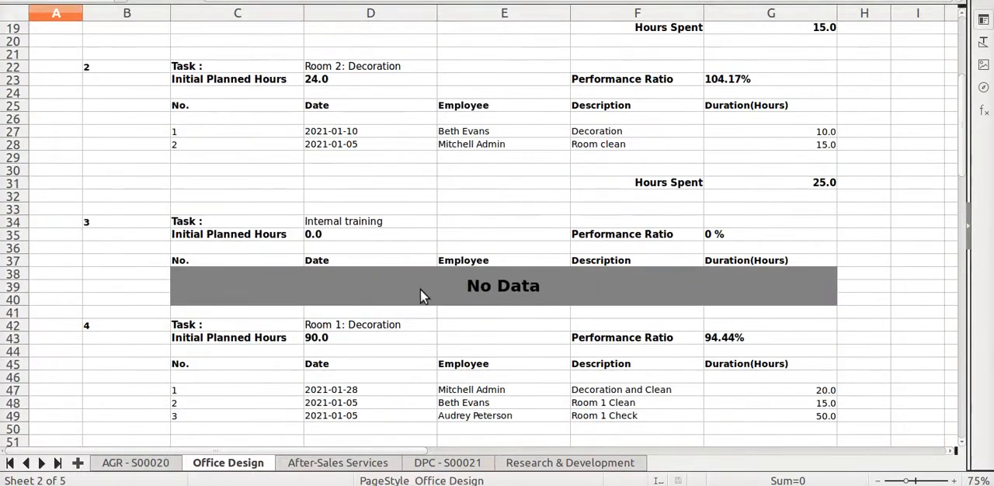
scroll(392, 309, "down", 20)
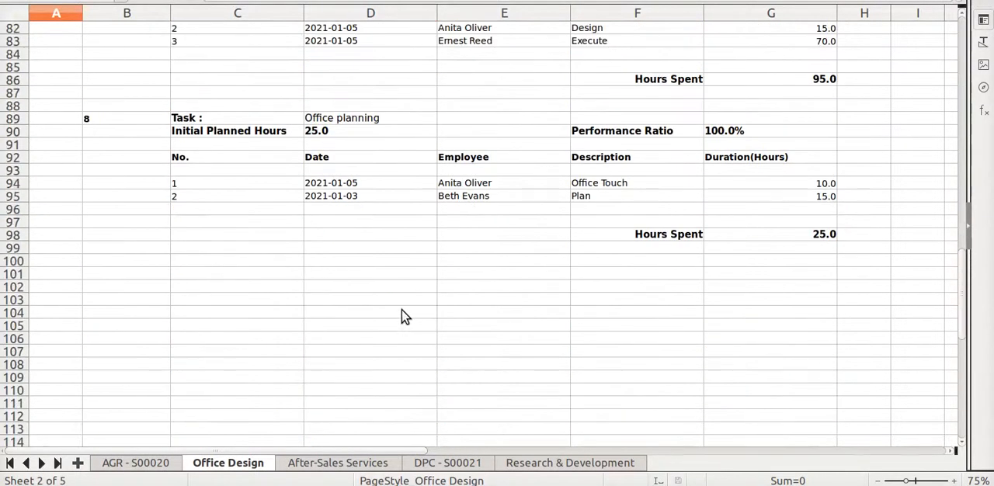
scroll(404, 317, "up", 20)
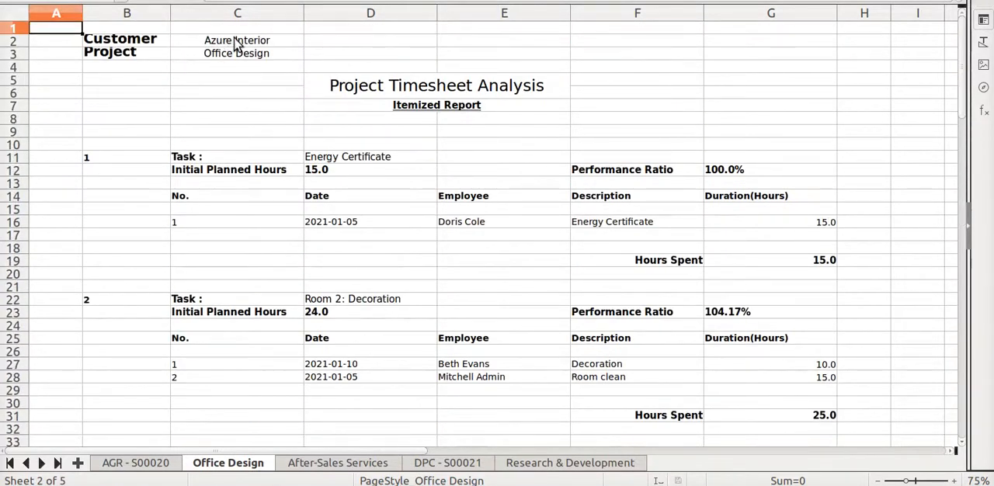
Examine the task-wise timesheet details on the itemized After-Sales Services, DPC - S00021 and Research & Development sheets
left_click(365, 463)
scroll(501, 264, "down", 5)
scroll(481, 286, "up", 5)
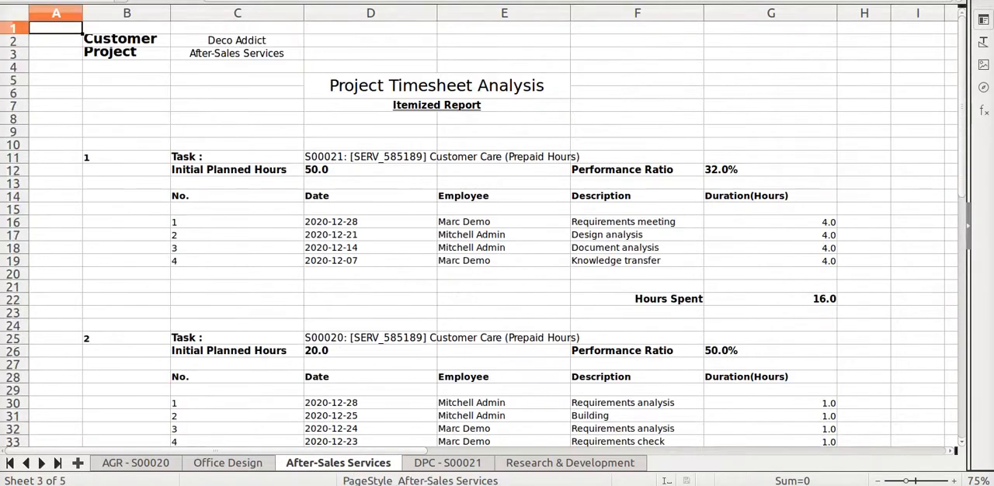
left_click(463, 466)
left_click(514, 463)
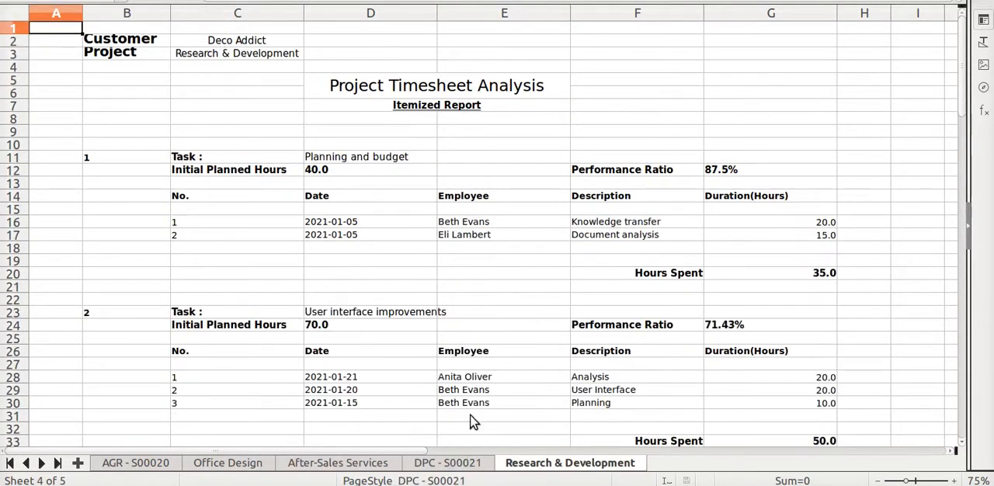
scroll(427, 270, "down", 12)
scroll(416, 264, "up", 7)
scroll(413, 264, "up", 5)
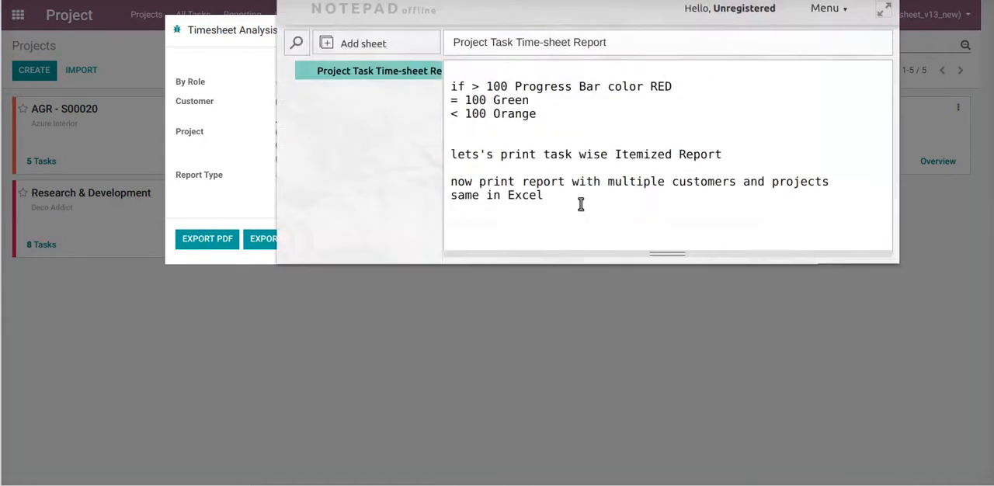
Return to the Timesheet Analysis Report form and remove the customers Azure Interior and Deco Addict
left_click(580, 204)
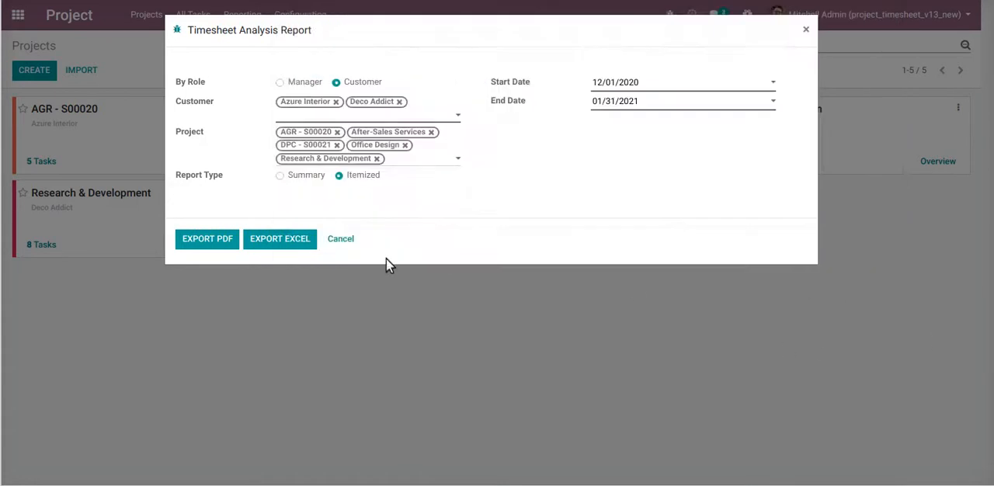
left_click(335, 102)
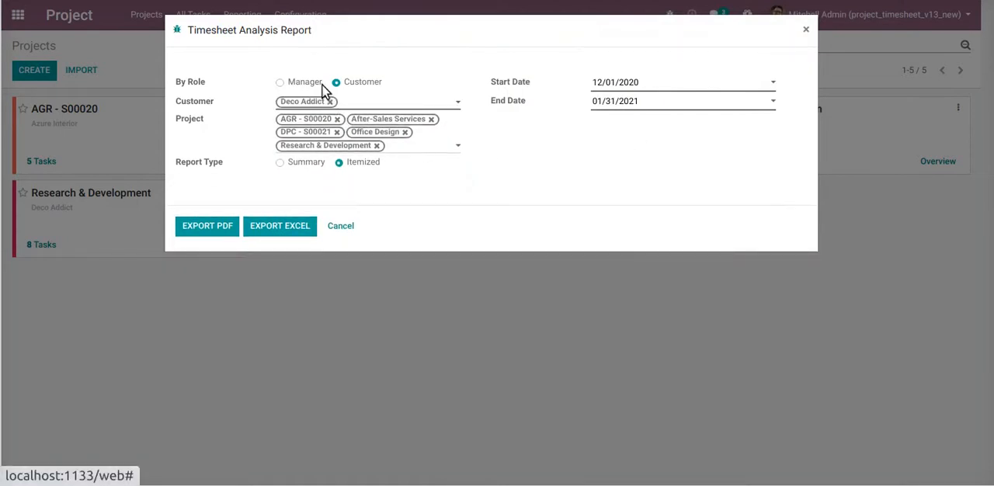
left_click(333, 101)
Set the report's role to Manager and choose the second listed manager
left_click(317, 84)
left_click(315, 102)
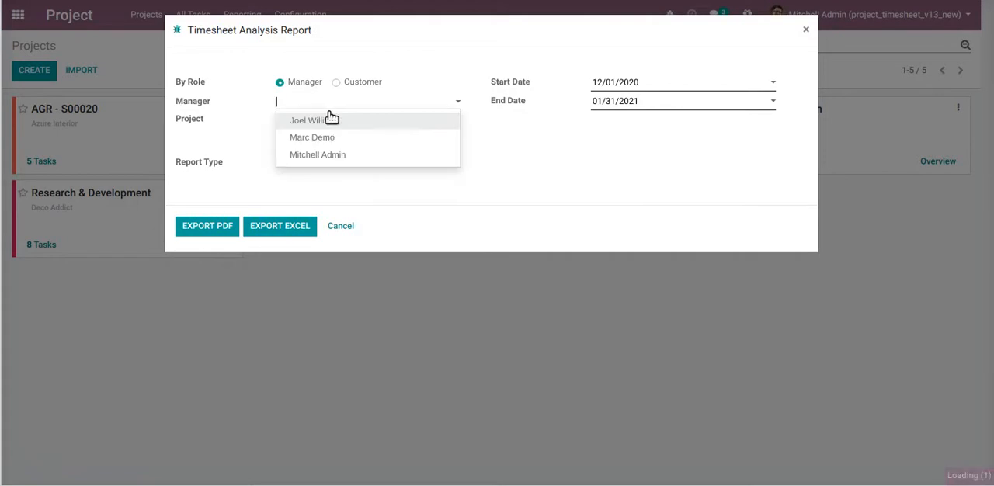
left_click(330, 138)
Remove After-Sales Services, Office Design, DPC - S00021 and Research & Development from the report's projects
left_click(337, 119)
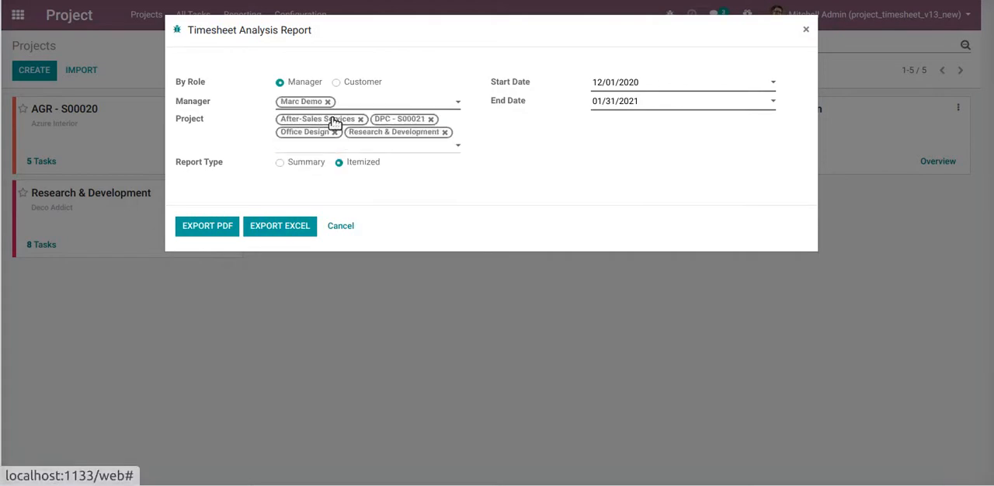
left_click(361, 119)
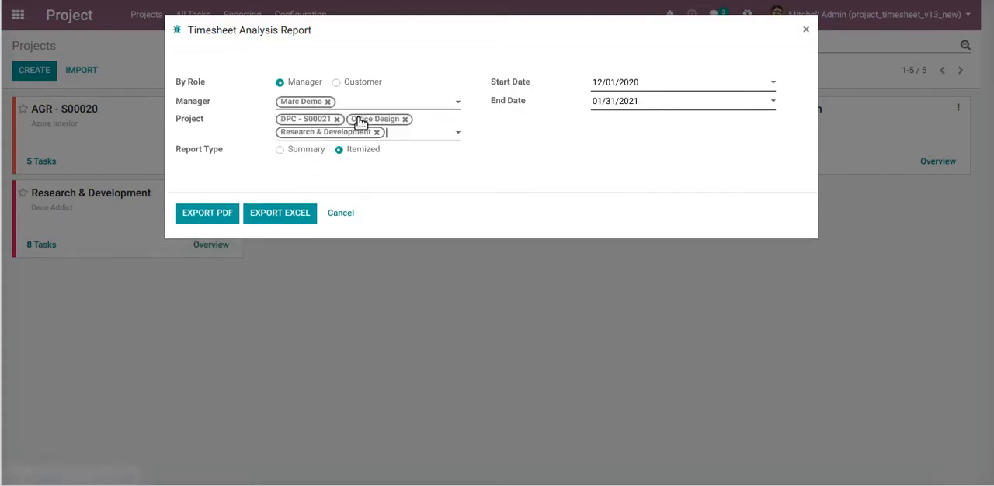
left_click(405, 120)
left_click(338, 119)
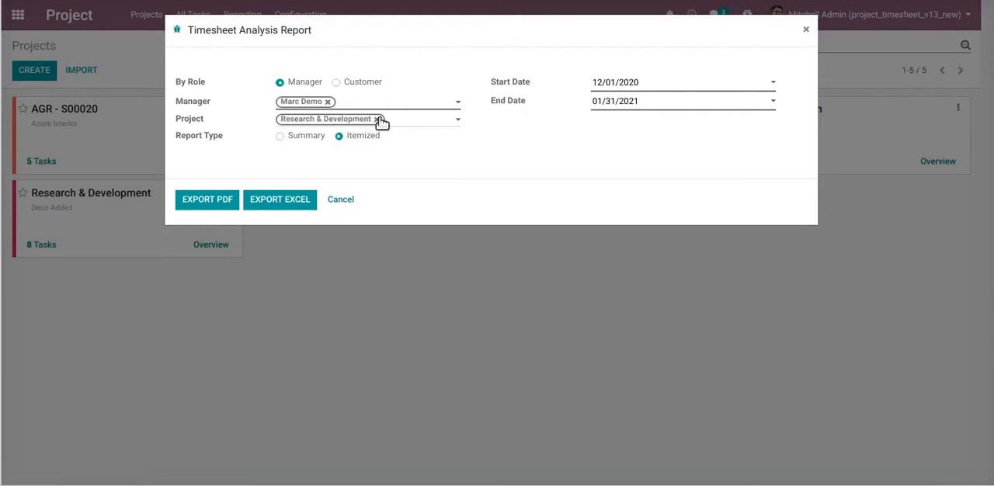
left_click(376, 119)
Add After-Sales Services as the only project of the manager's itemized report
left_click(311, 140)
left_click(340, 119)
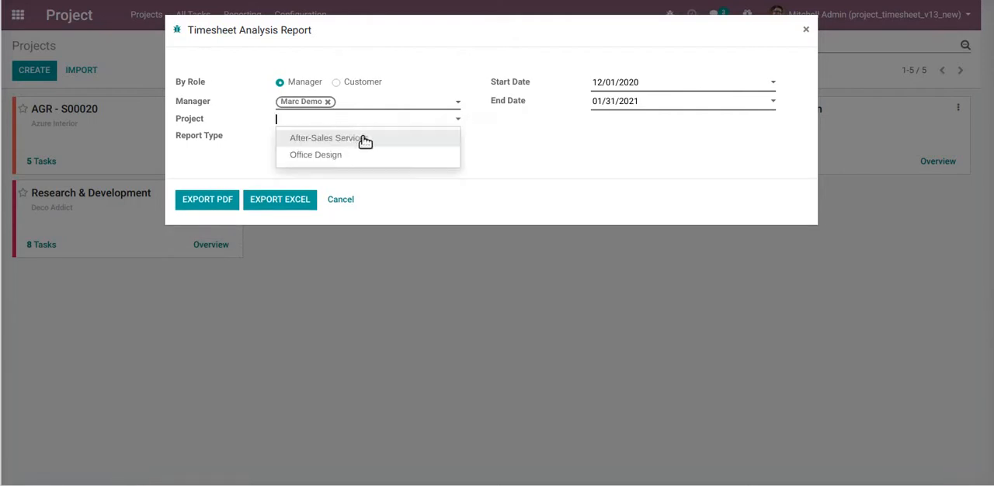
left_click(260, 132)
left_click(350, 138)
left_click(361, 121)
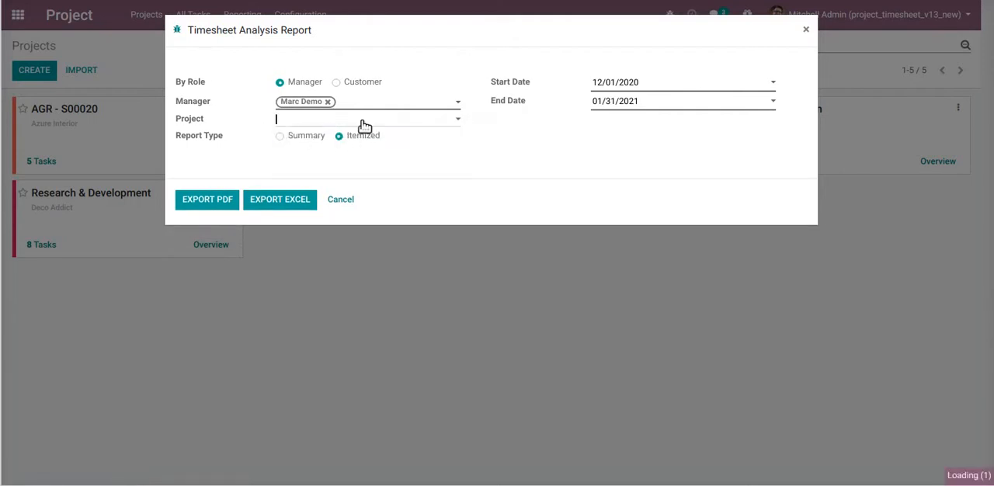
left_click(342, 138)
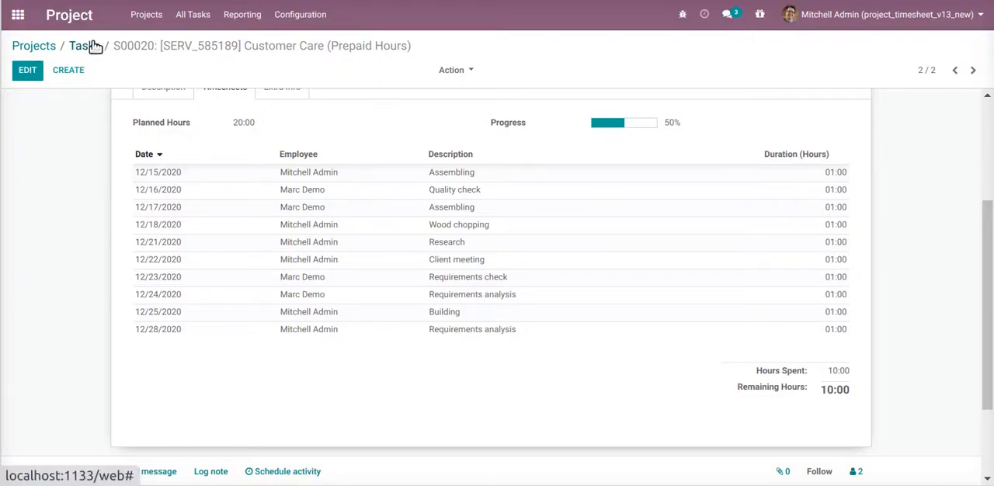
Open the After-Sales Services task "S00021: [SERV_585189] Customer Care (Prepaid Hours)" from the projects overview and show its timesheets
left_click(84, 46)
left_click(39, 46)
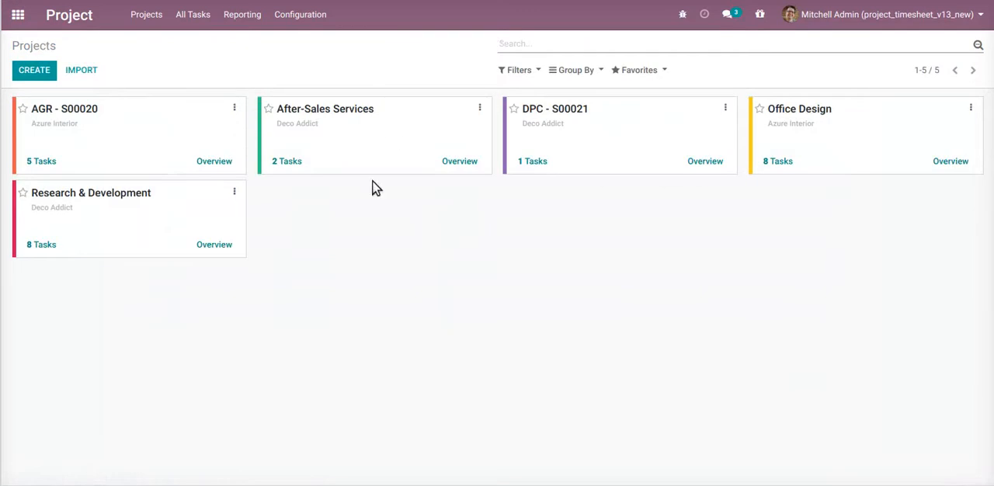
left_click(286, 161)
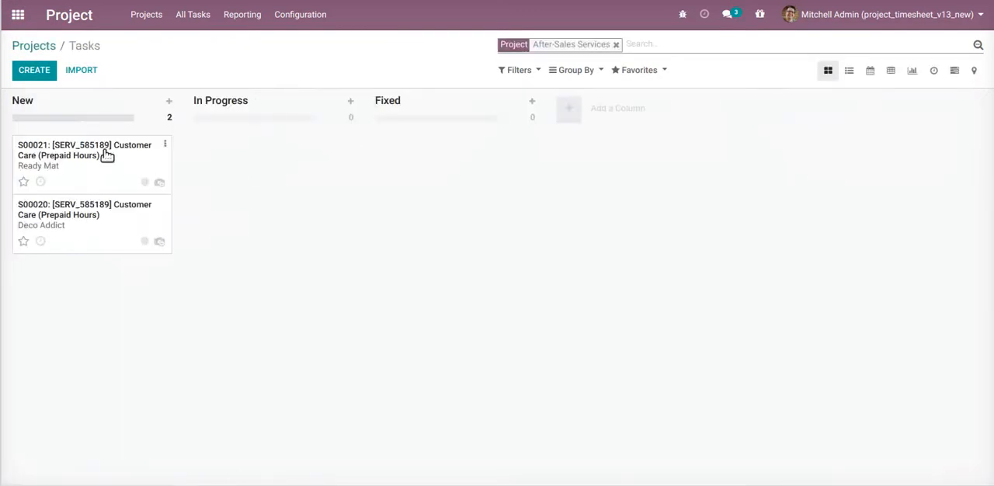
left_click(142, 181)
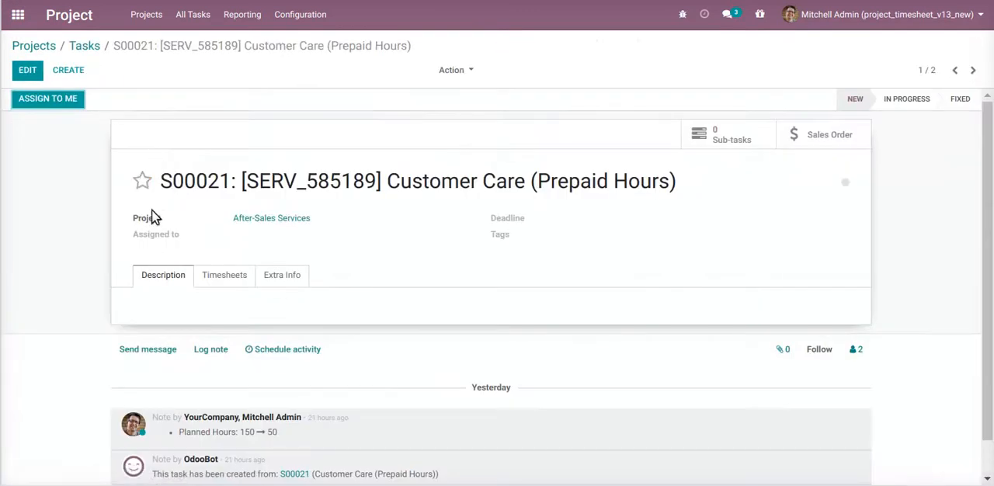
left_click(209, 276)
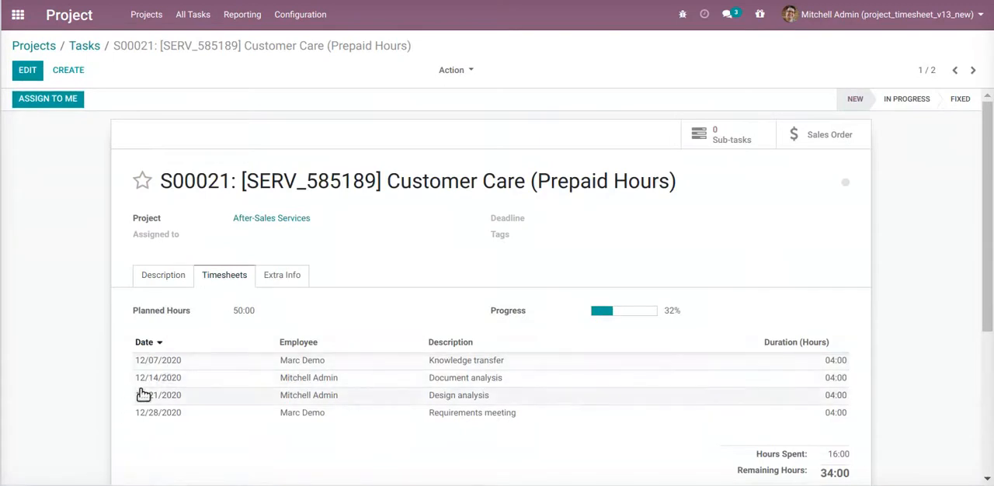
Copy the date of the Knowledge transfer timesheet entry and add the line "start date : 12/07/2020" in the notepad
left_click(152, 363)
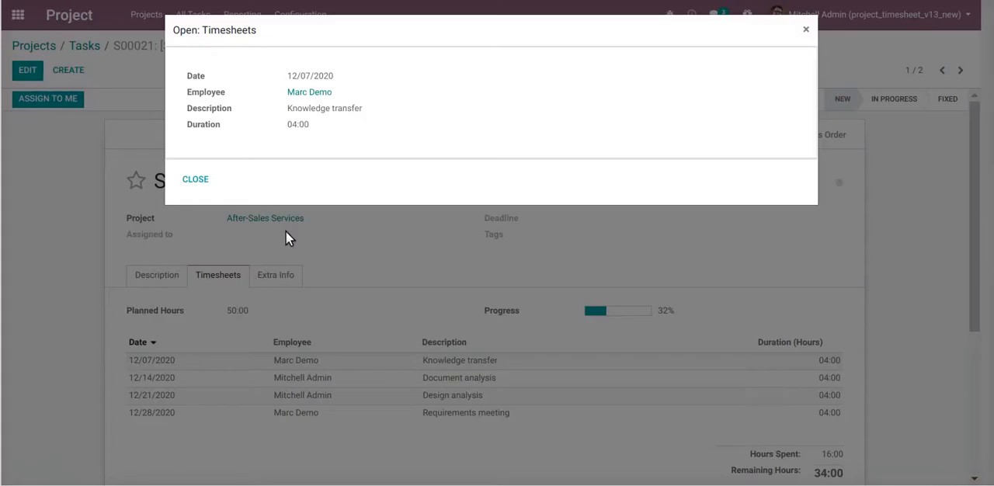
triple_click(308, 76)
key("ctrl+c")
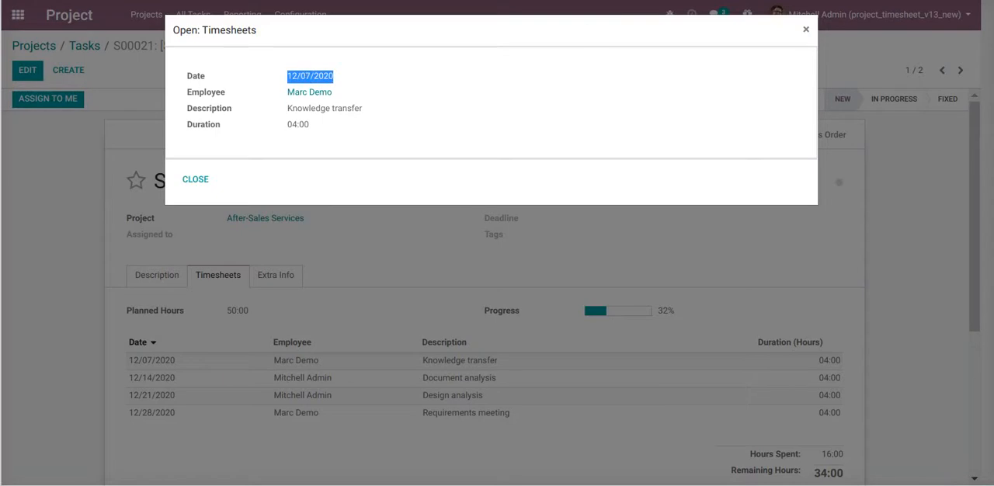
left_click(893, 0)
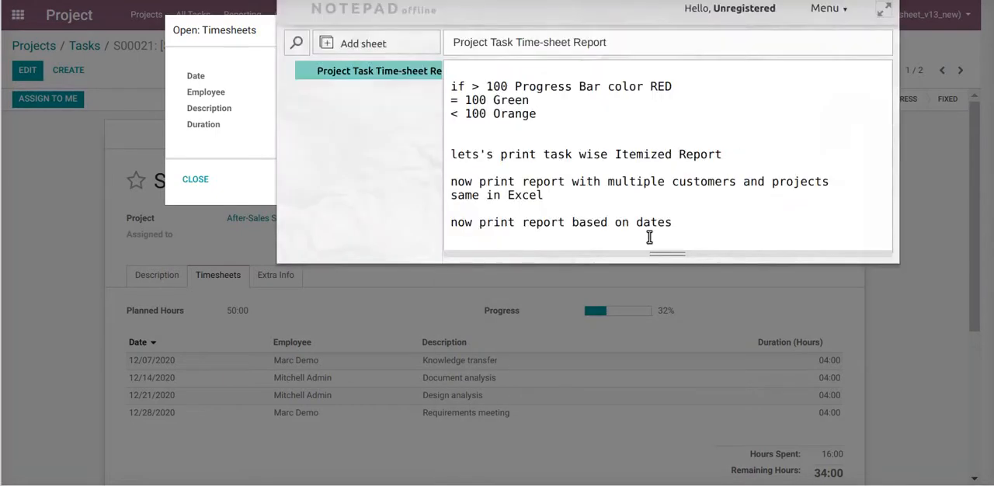
left_click(695, 223)
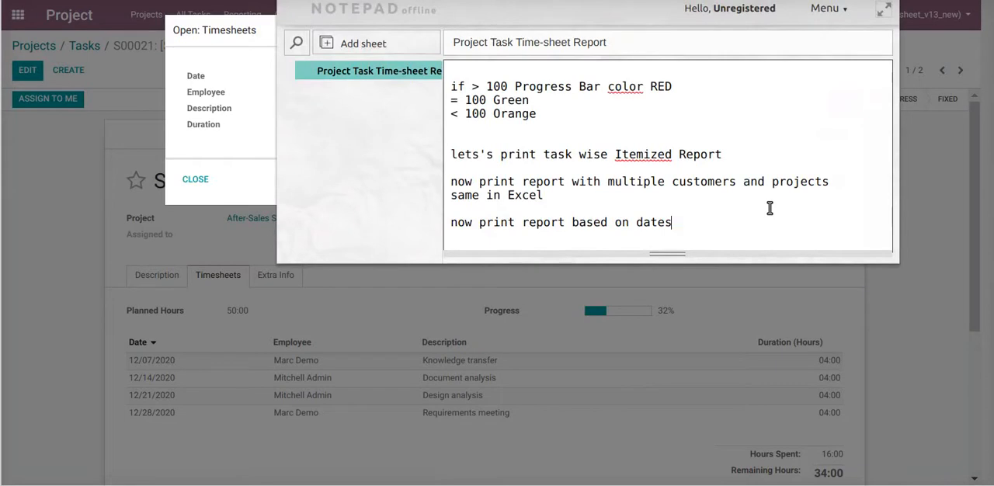
key("Return")
type("start date")
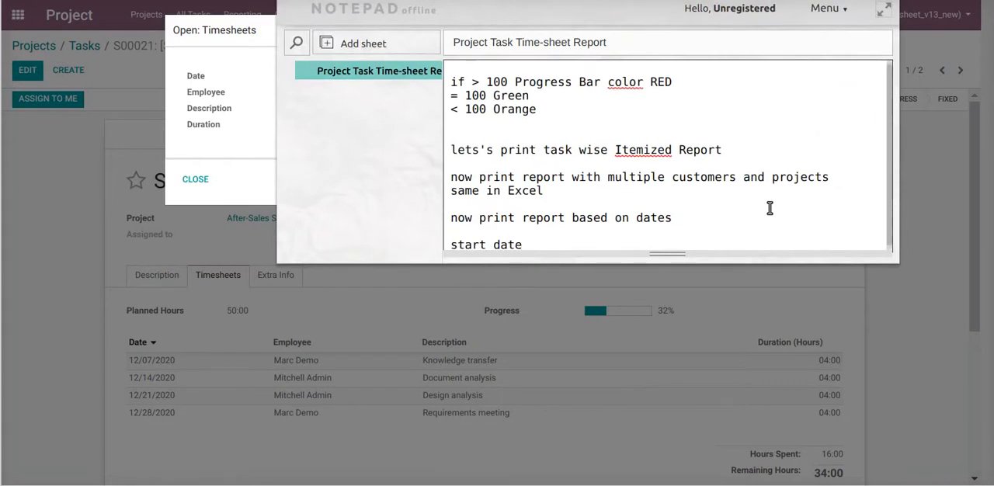
type(" :")
key("ctrl+v")
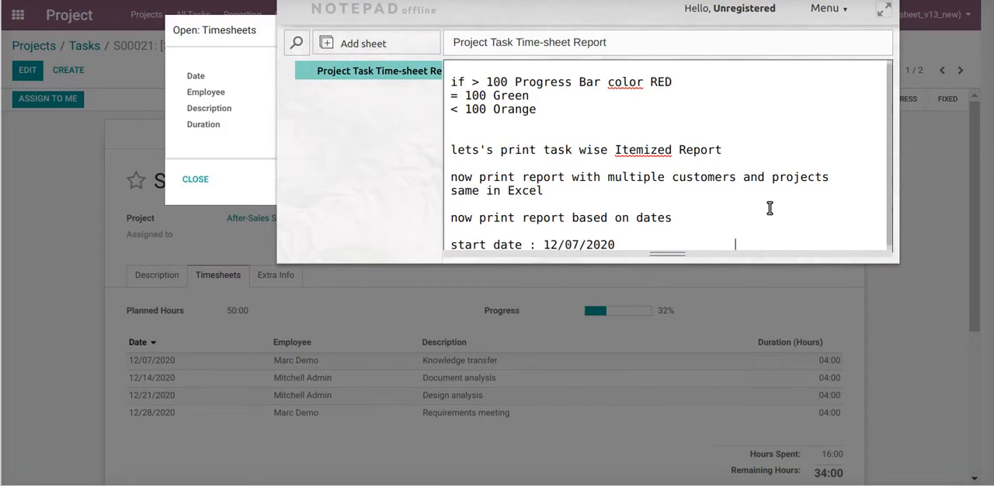
Add the line "end date : 12/21/2020" below the start date, reusing the copied date with its day changed to 21
key("Return")
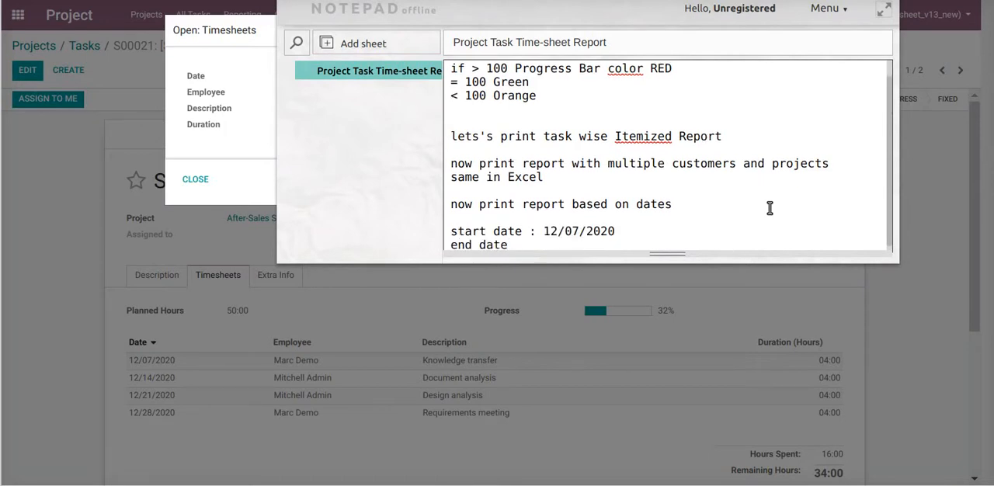
key("Tab")
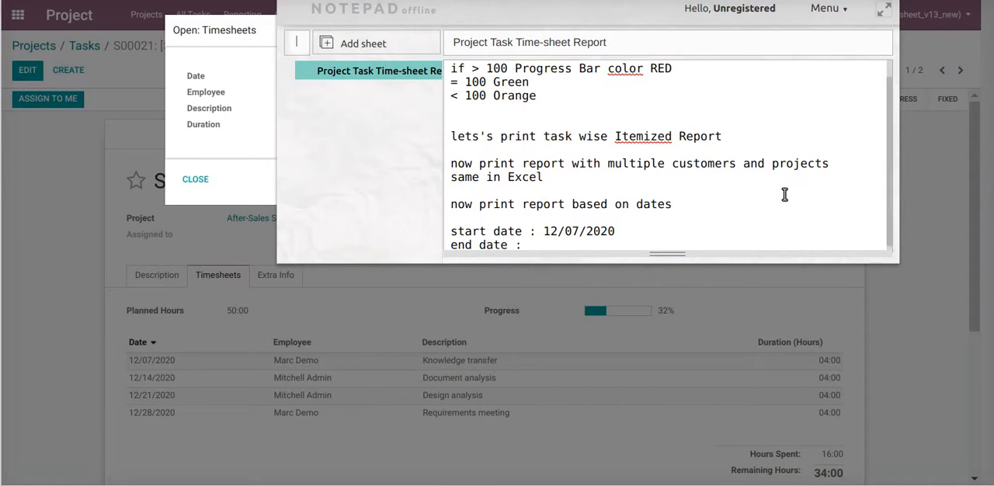
left_click(549, 243)
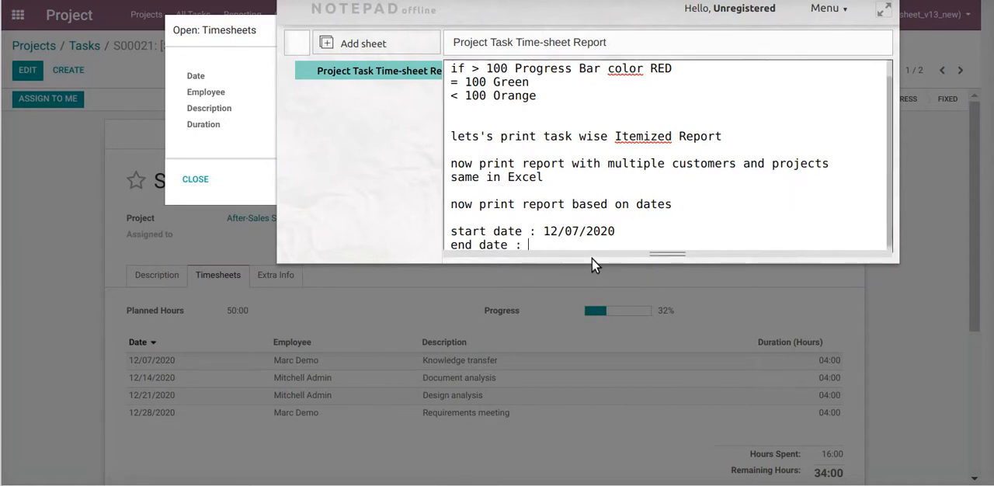
key("ctrl+v")
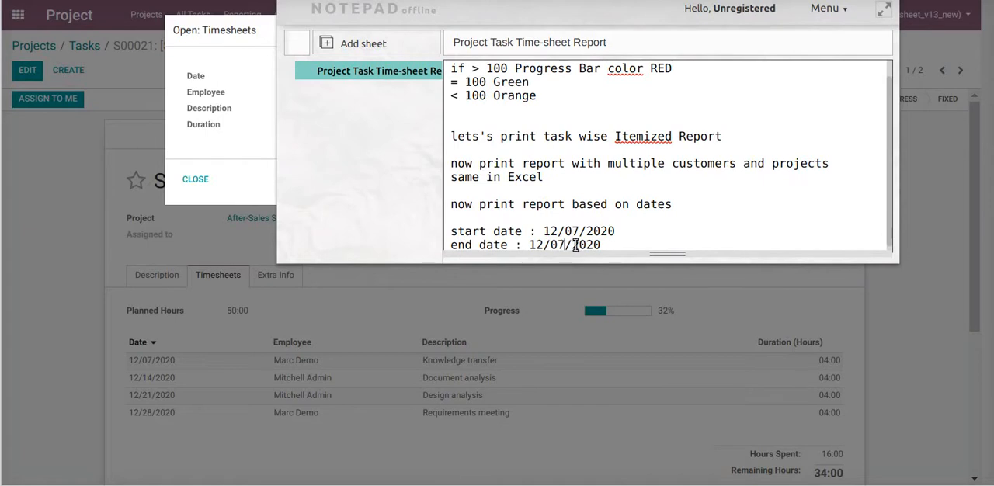
key("BackSpace")
key("BackSpace")
type("21")
scroll(575, 218, "down", 1)
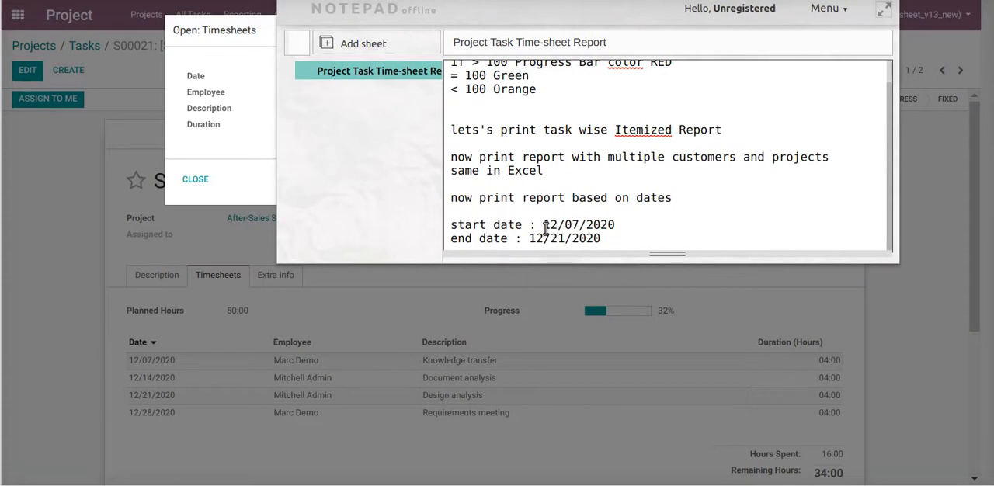
Highlight the noted start and end dates, close the notepad and timesheet entry, and view the timesheets of task S00020
left_click_drag(544, 226, 597, 237)
left_click_drag(532, 239, 602, 247)
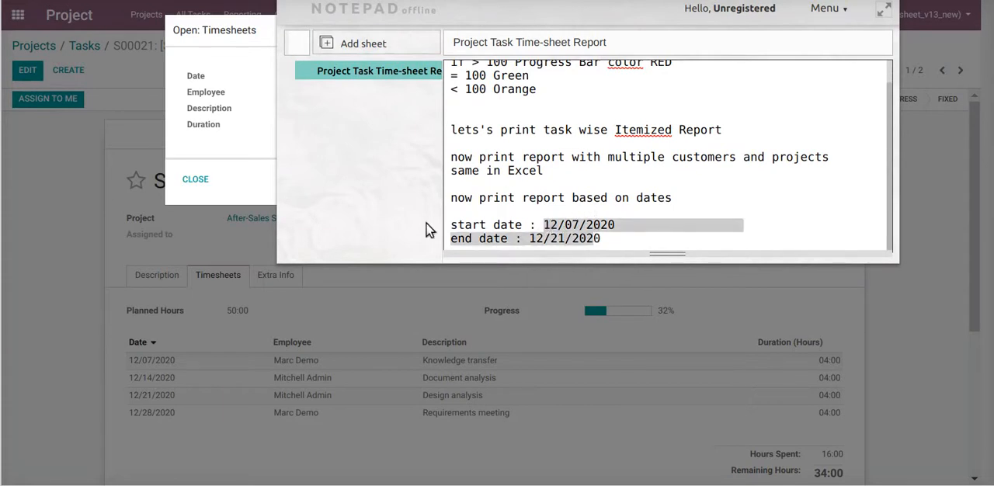
left_click(366, 322)
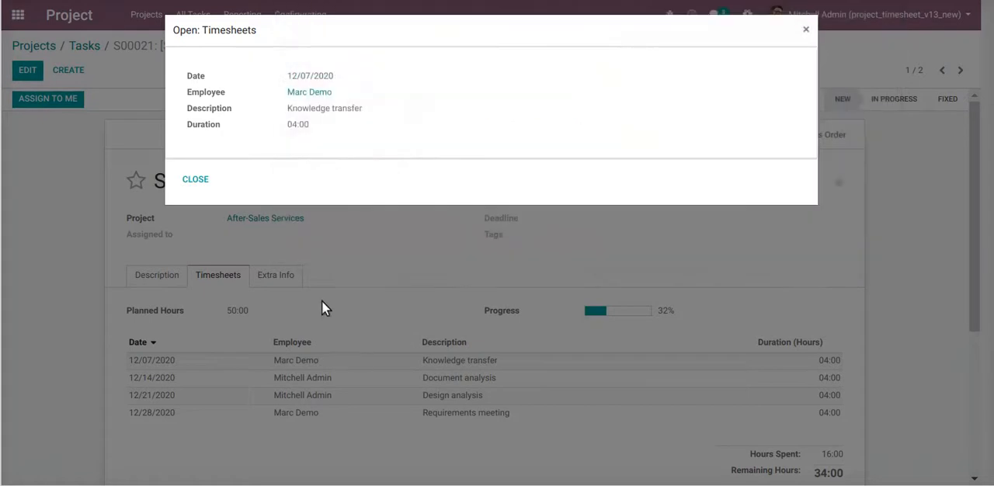
left_click(195, 181)
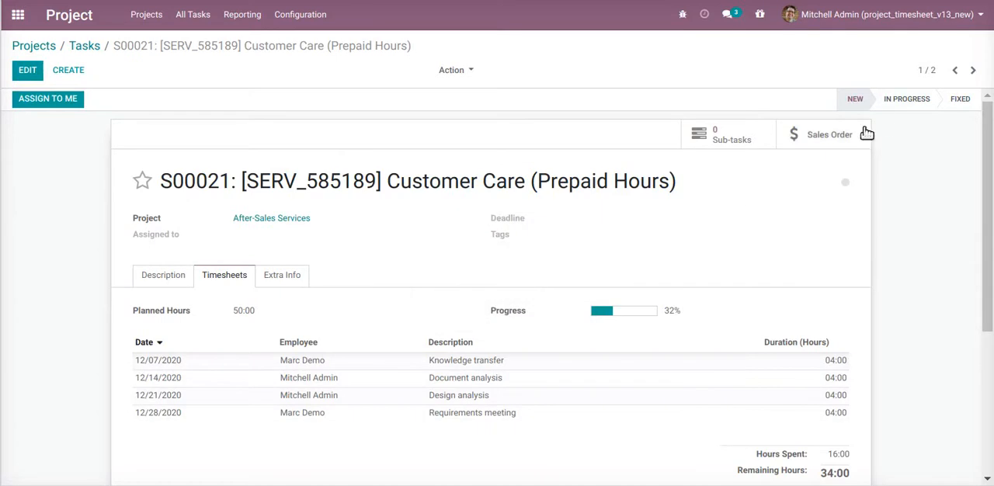
left_click(972, 70)
scroll(500, 288, "down", 2)
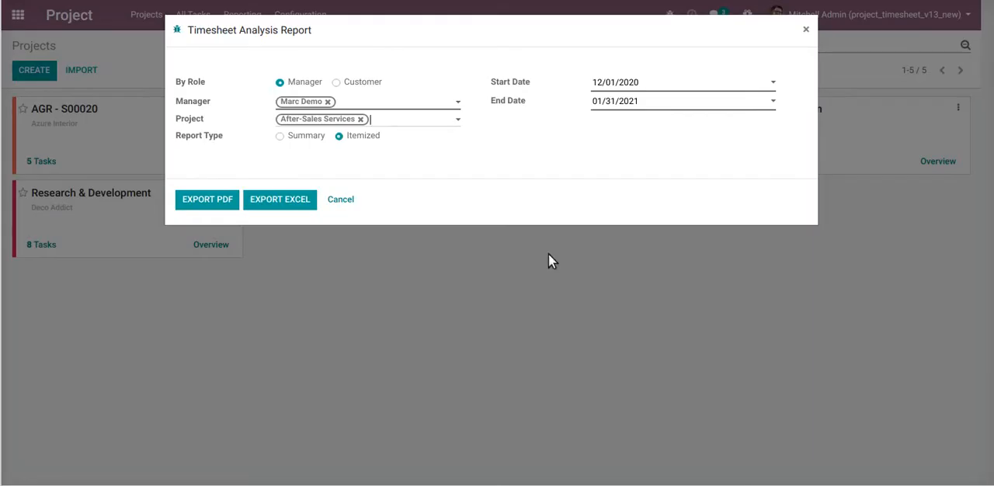
Set the itemized report's start date to 12/07/2020 and its end date to 12/21/2020
left_click(653, 89)
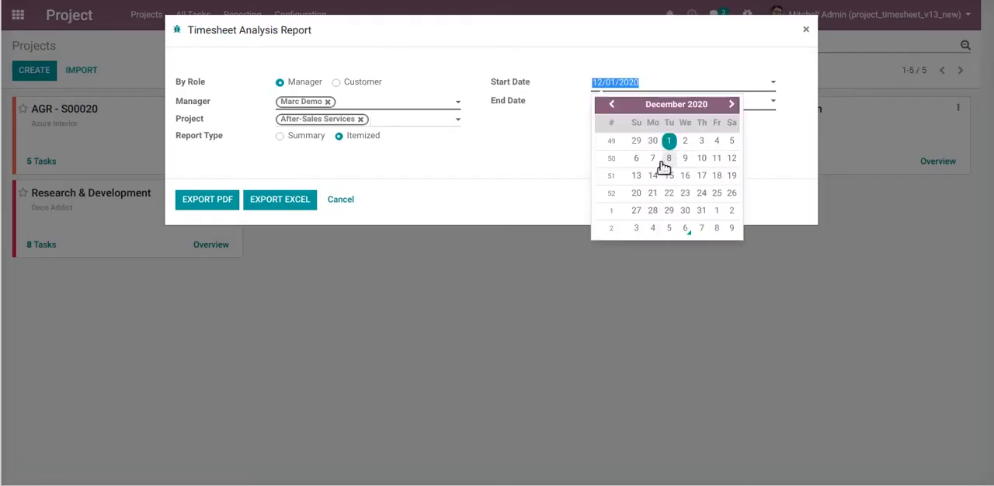
left_click(652, 163)
left_click(657, 102)
left_click(611, 122)
left_click(649, 212)
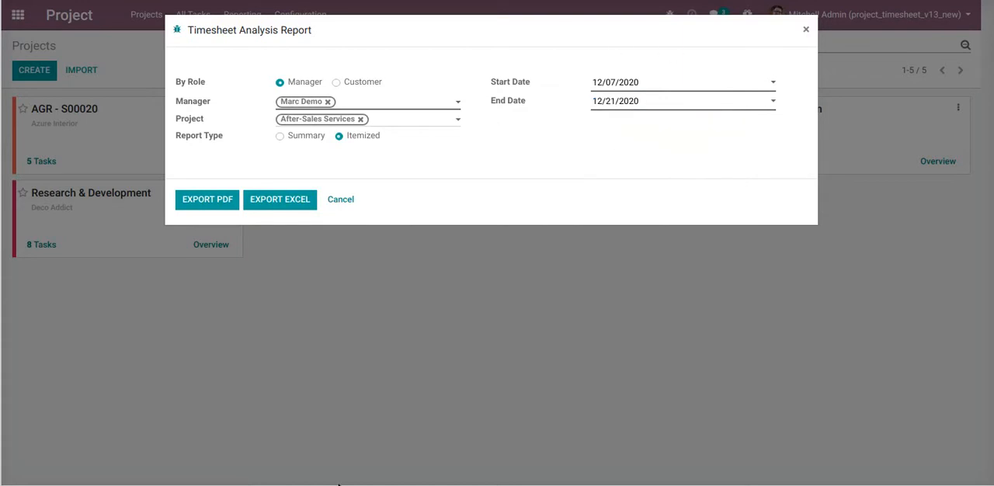
Export the date-limited itemized report as PDF, open it and check the dates and durations listed under task S00021
left_click(209, 202)
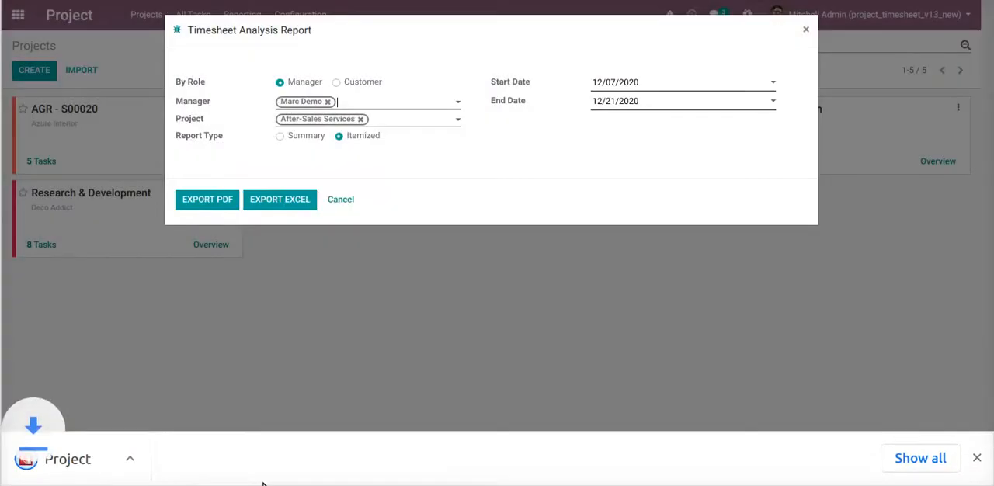
left_click(122, 472)
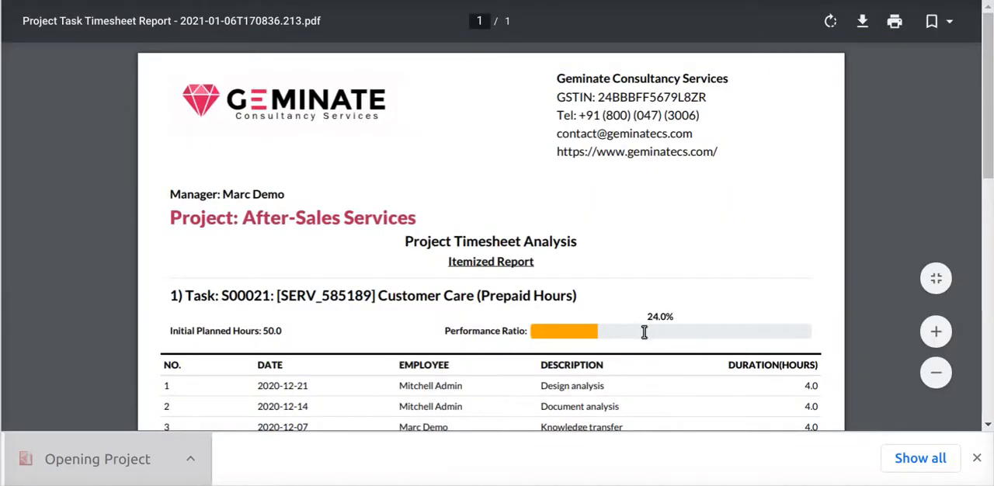
scroll(621, 354, "down", 2)
scroll(621, 357, "down", 4)
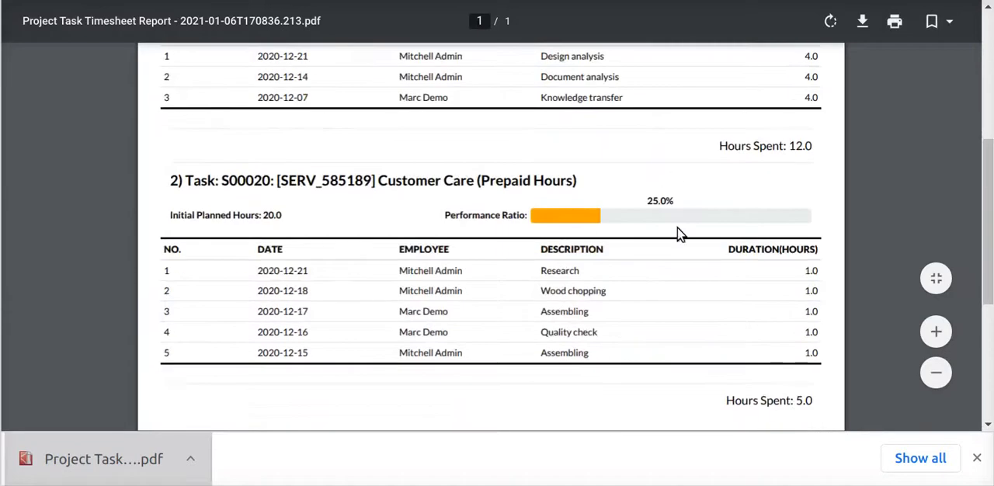
scroll(694, 331, "up", 3)
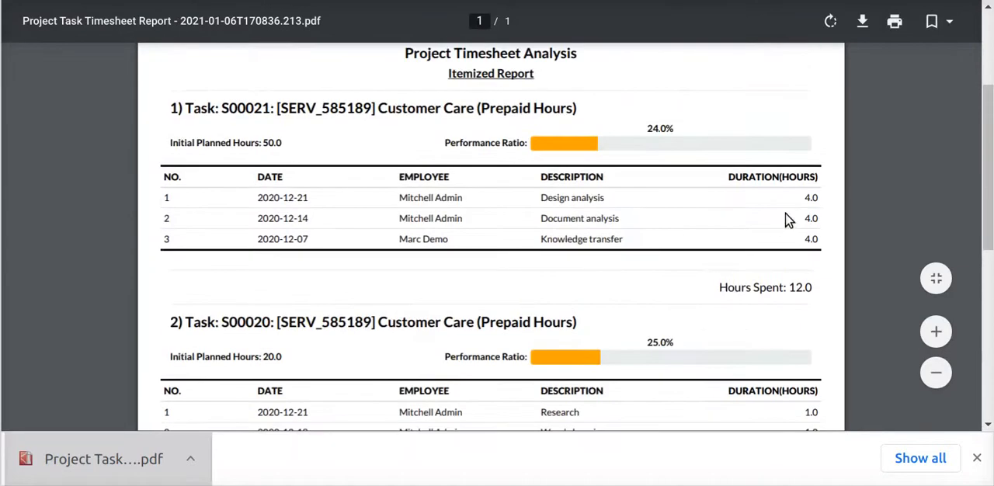
left_click_drag(802, 196, 821, 240)
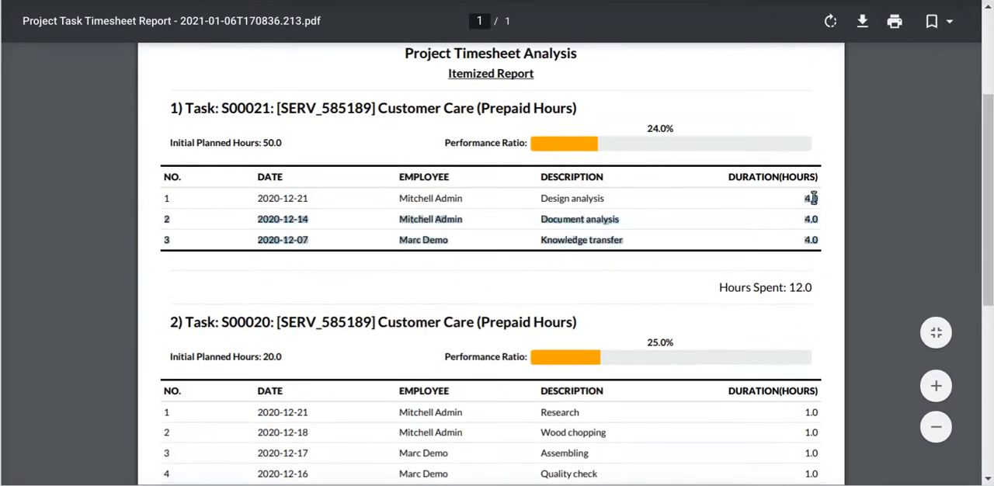
left_click(282, 241)
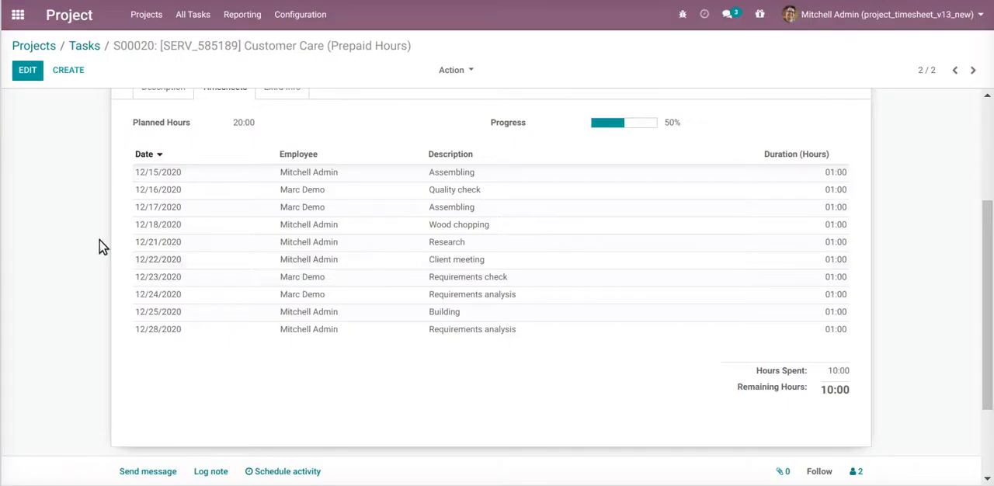
Return to task S00021 in Odoo and compare its timesheet entries with the exported PDF
scroll(155, 195, "up", 3)
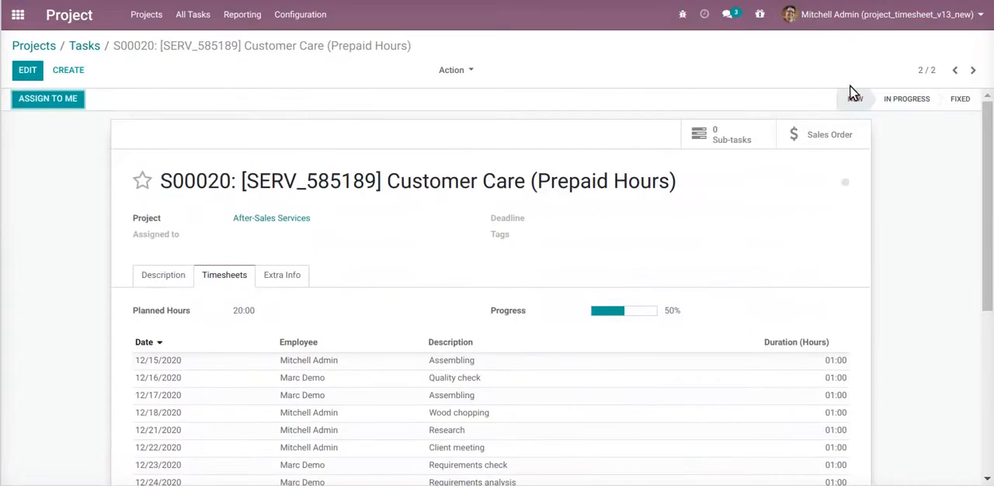
left_click(955, 70)
scroll(127, 366, "down", 3)
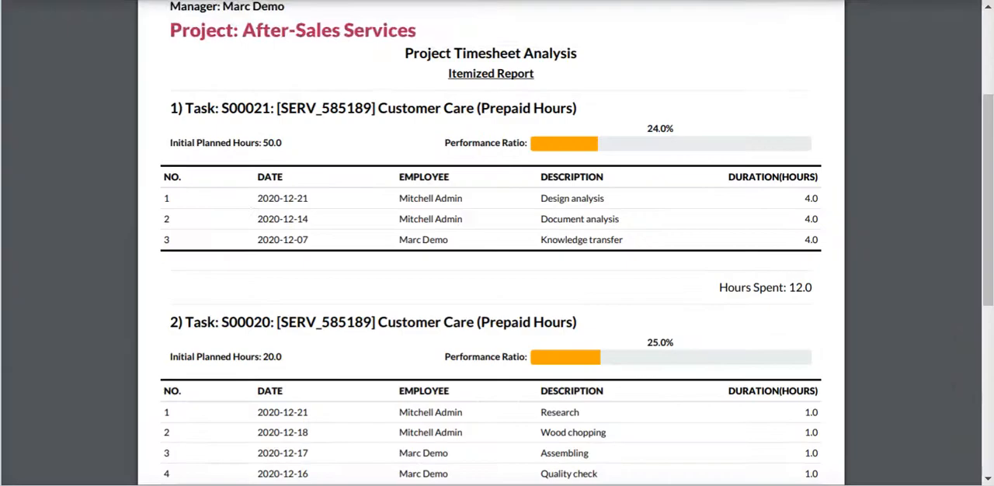
Compare the PDF's section for task S00020 with that task's timesheet entries in Odoo
scroll(336, 394, "down", 3)
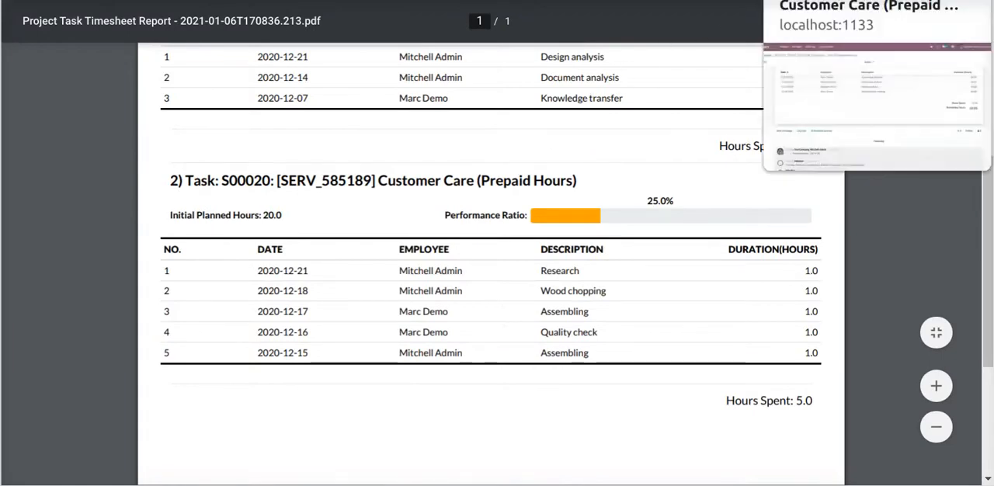
left_click(817, 5)
scroll(644, 149, "up", 2)
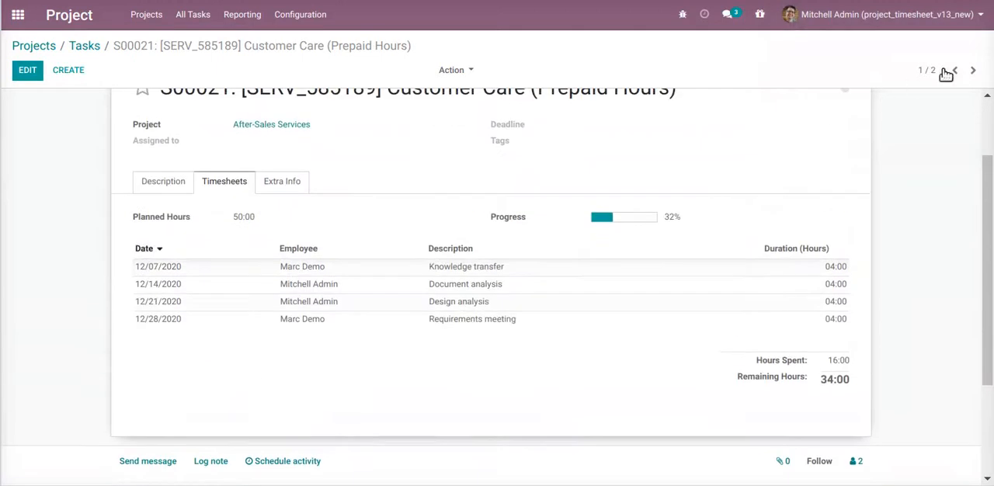
left_click(972, 70)
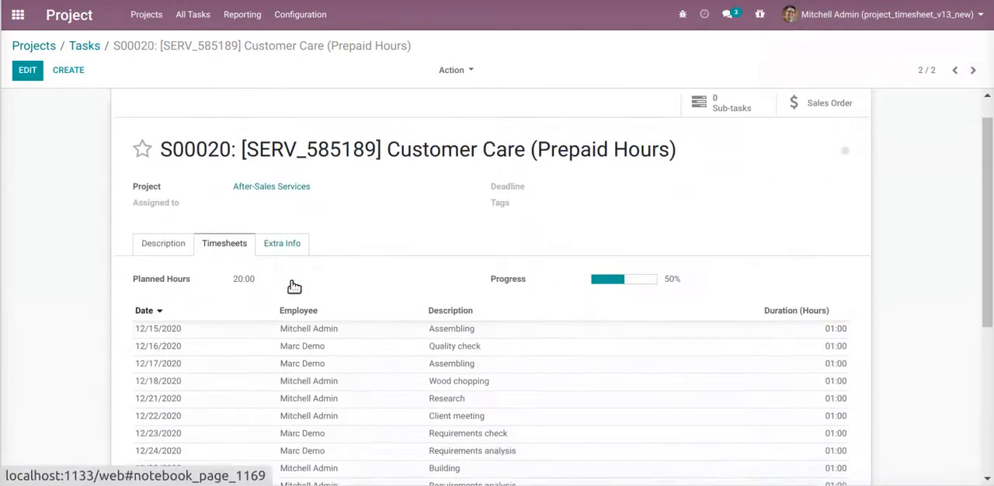
scroll(334, 346, "down", 2)
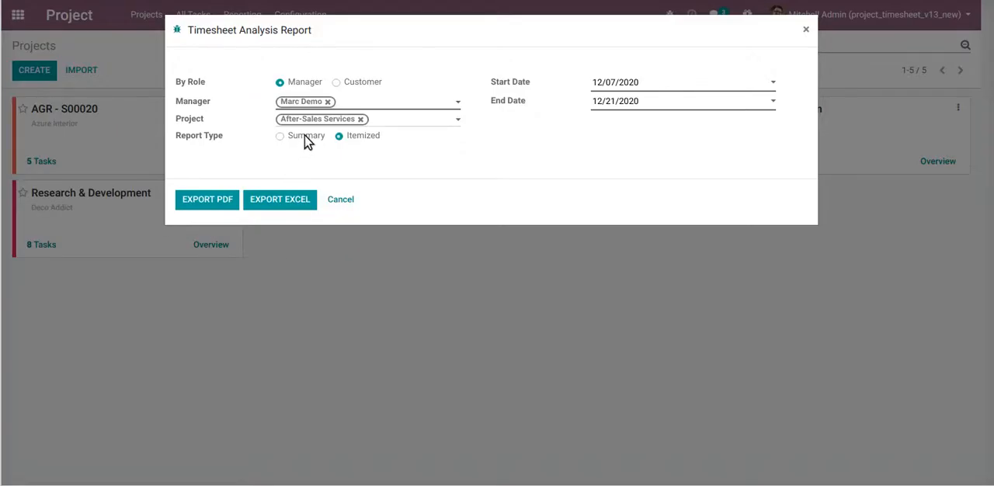
Switch the report type to Summary, export the report to Excel and open the downloaded spreadsheet
left_click(306, 138)
left_click(266, 199)
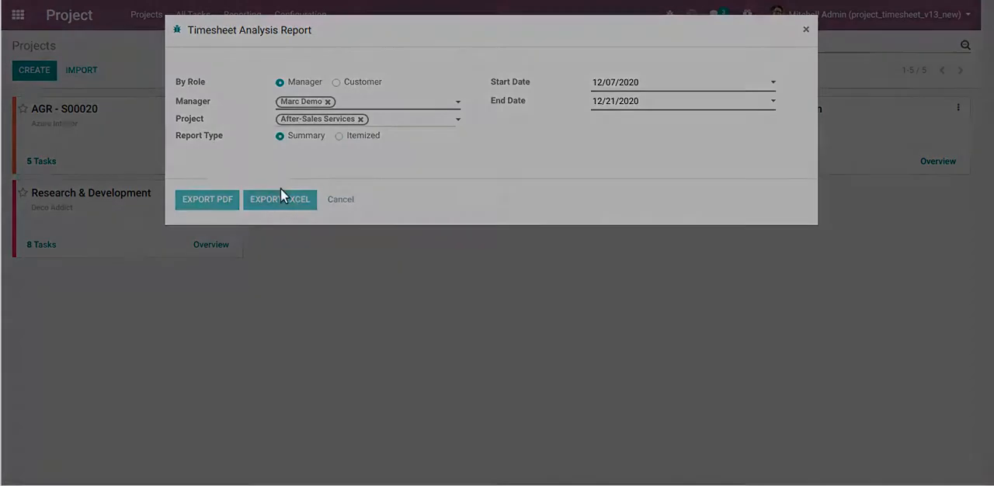
left_click(99, 474)
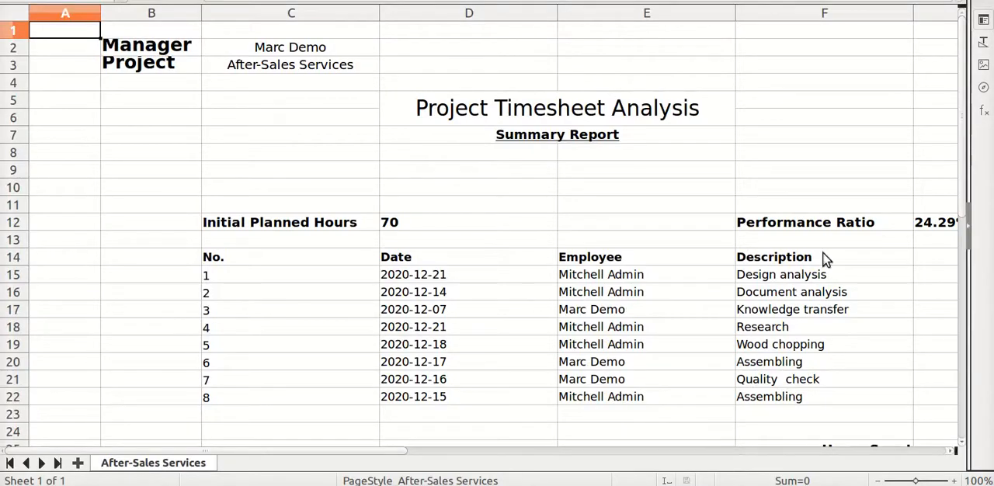
scroll(635, 326, "down", 2)
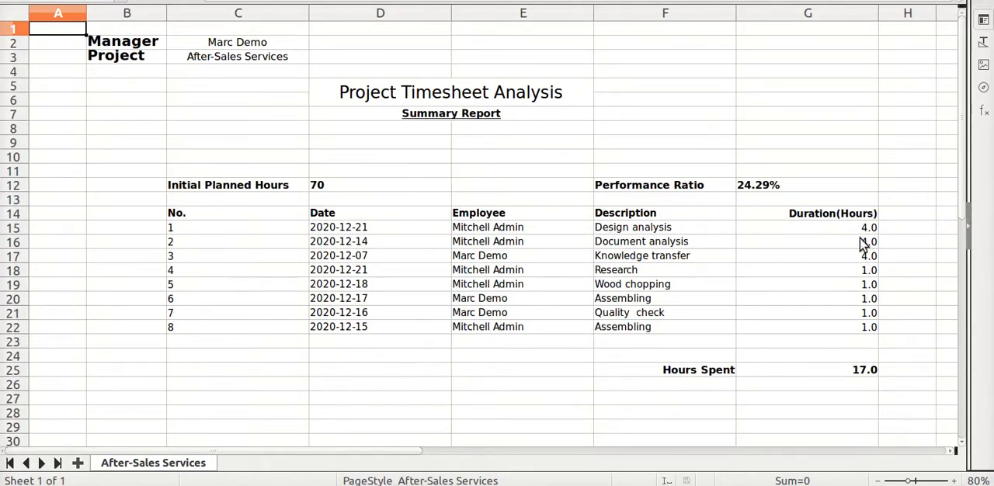
Check the durations of the individual timesheet entries in the exported summary spreadsheet
left_click(861, 261)
left_click(865, 241)
left_click(858, 229)
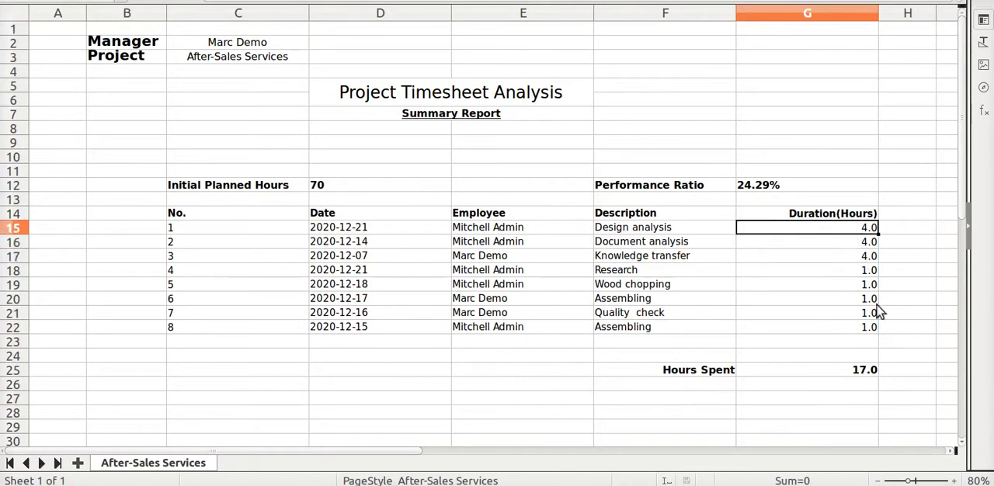
left_click(825, 270)
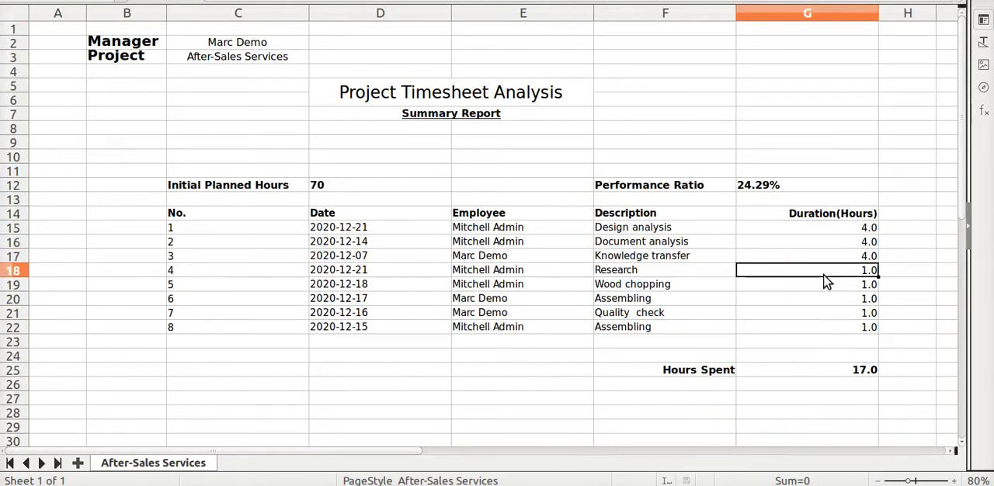
left_click(823, 285)
left_click(822, 313)
left_click(811, 329)
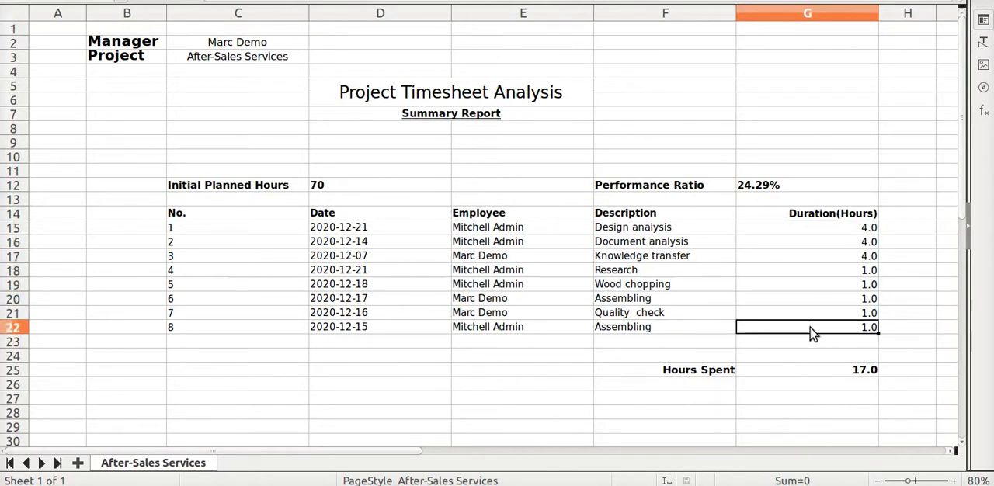
left_click(806, 301)
left_click(804, 285)
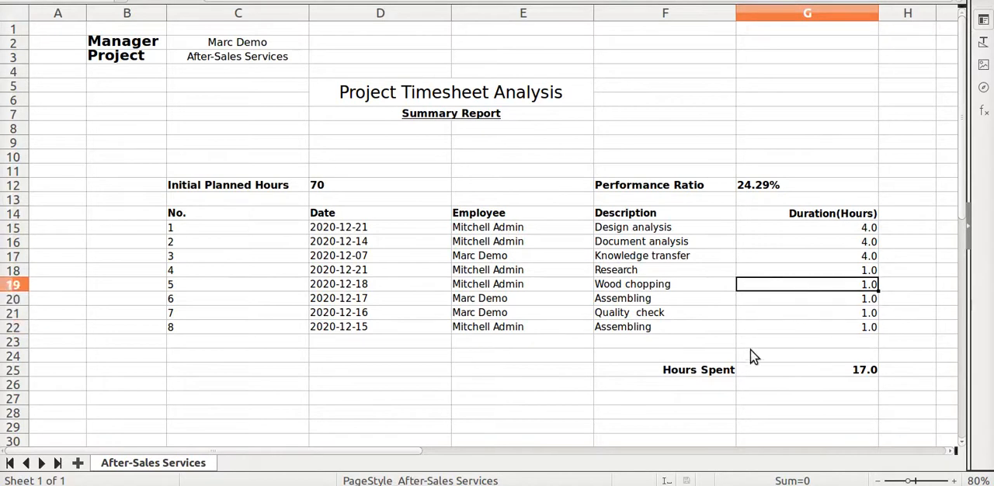
left_click(815, 271)
left_click(814, 302)
left_click(805, 341)
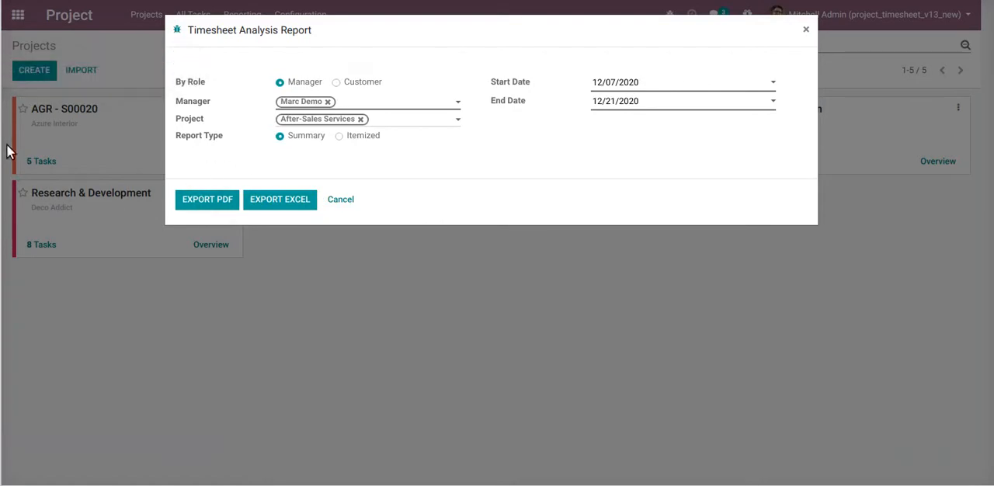
Export the same summary report as PDF, open the downloaded file and dismiss the download notice
left_click(298, 110)
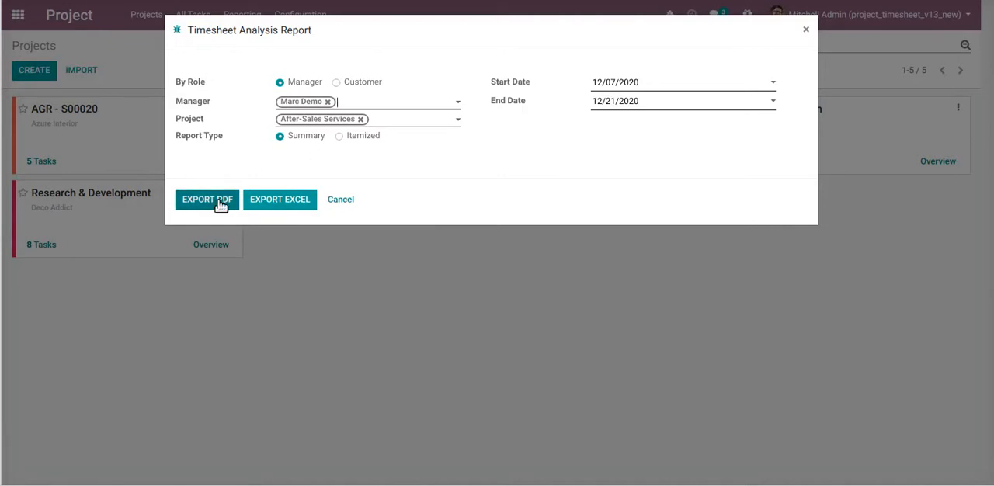
left_click(219, 203)
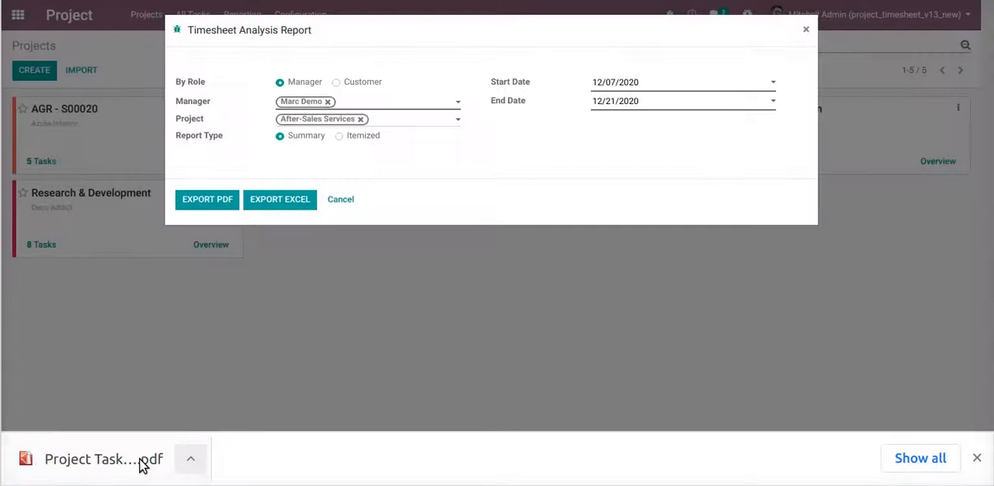
left_click(137, 463)
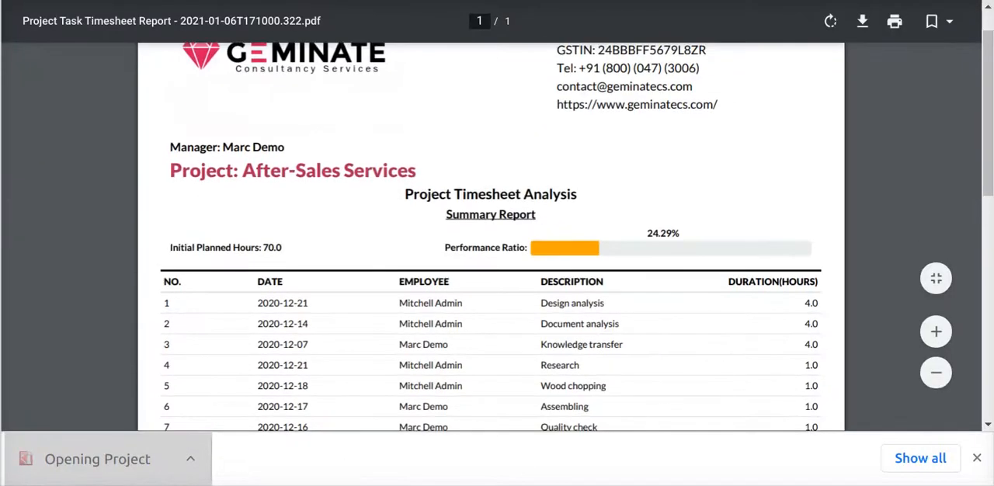
left_click(977, 459)
Check the hours spent and performance ratio in the summary PDF and compare the ratio with the Excel version
scroll(746, 340, "down", 3)
left_click_drag(788, 358, 819, 358)
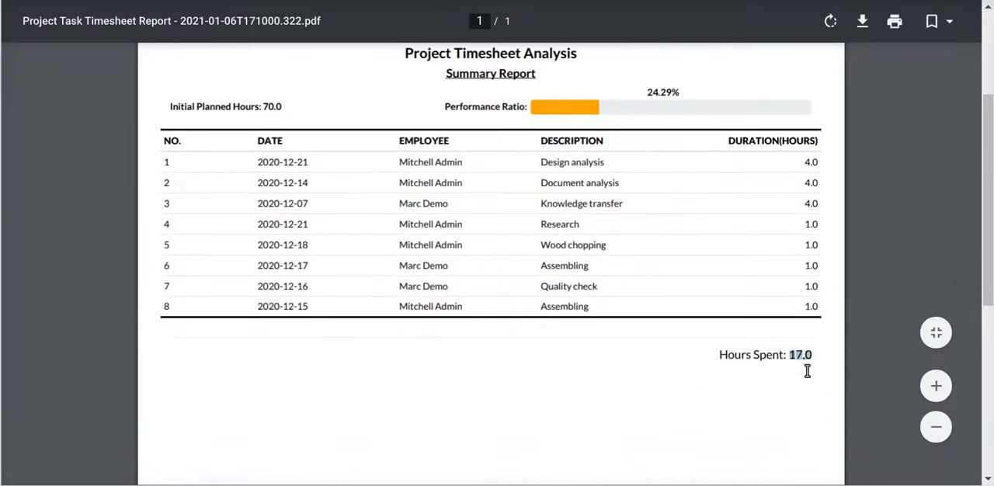
scroll(604, 295, "up", 3)
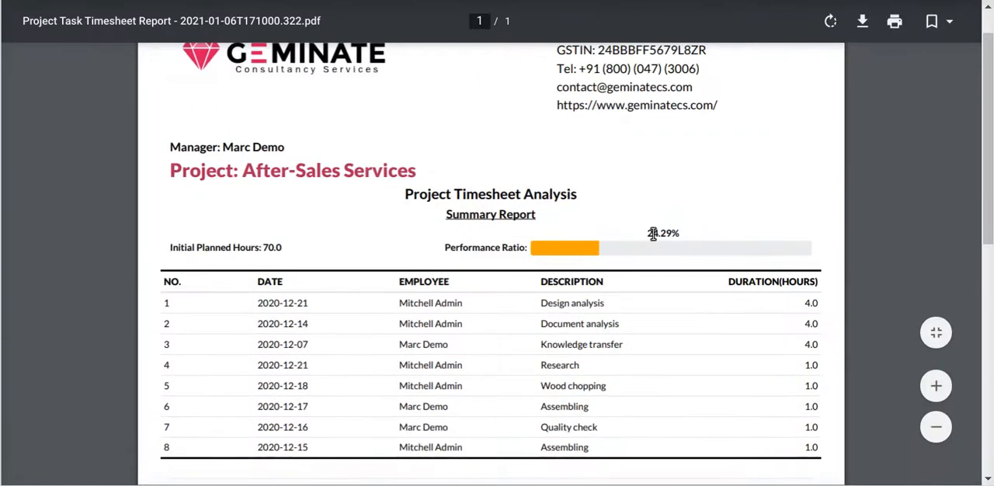
left_click_drag(649, 233, 678, 233)
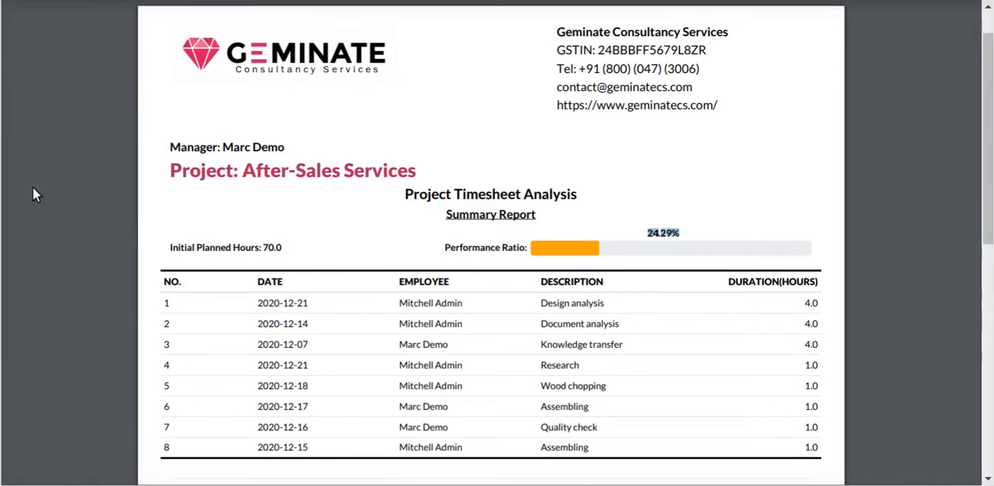
scroll(551, 348, "down", 1)
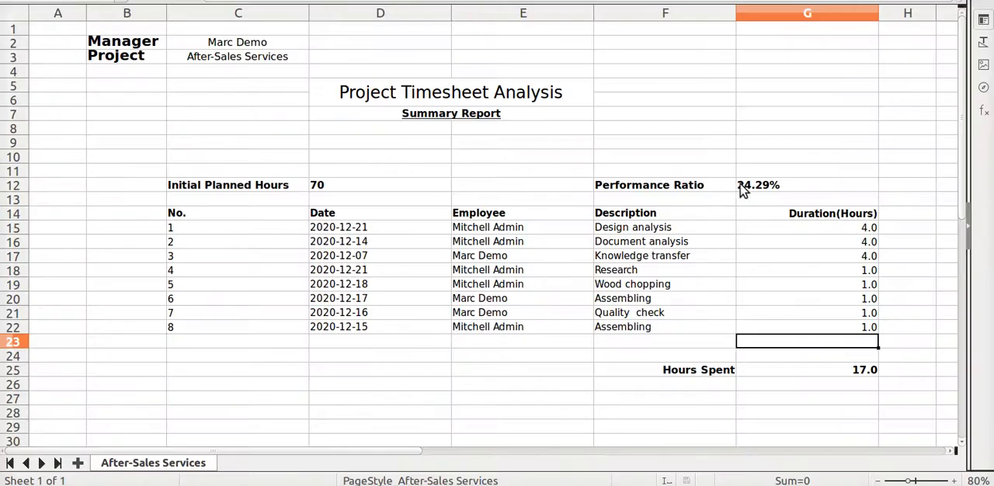
left_click(742, 189)
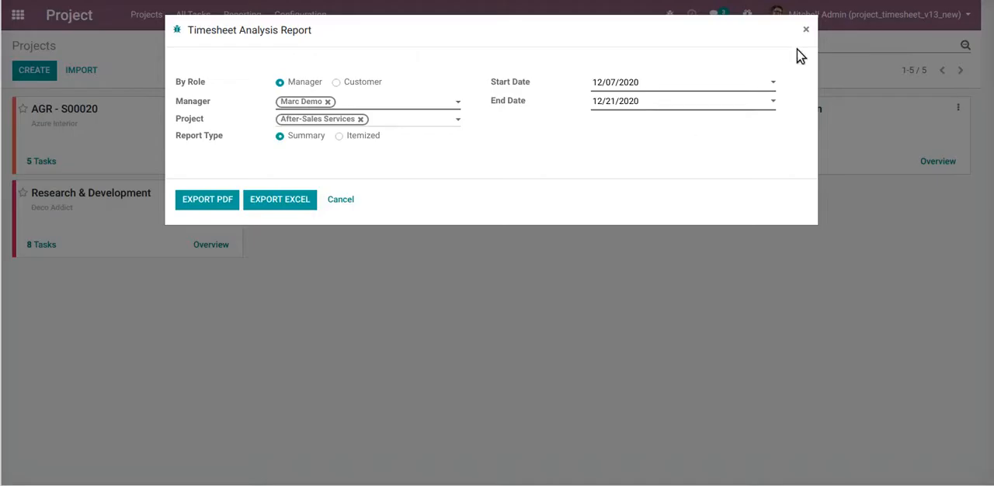
Close the Timesheet Analysis Report dialog and return to Odoo's overview of installed apps
left_click(806, 30)
left_click(18, 14)
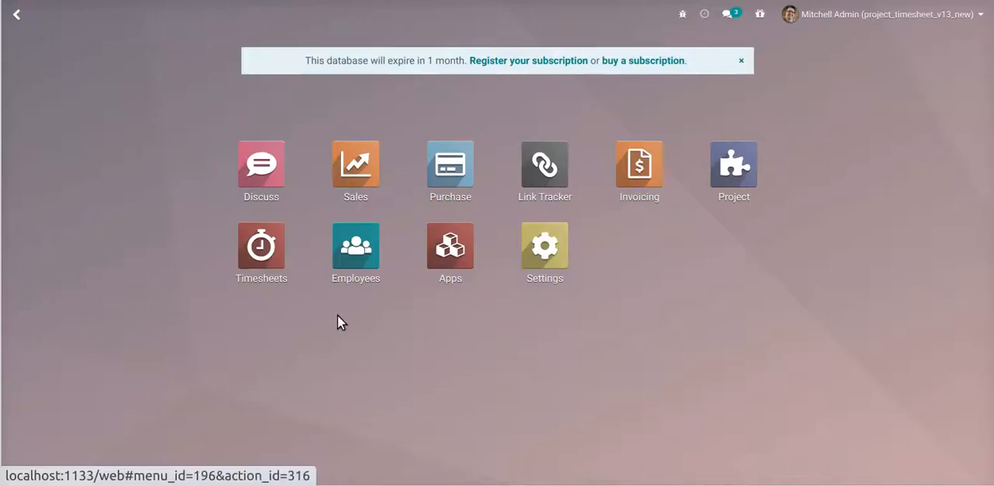